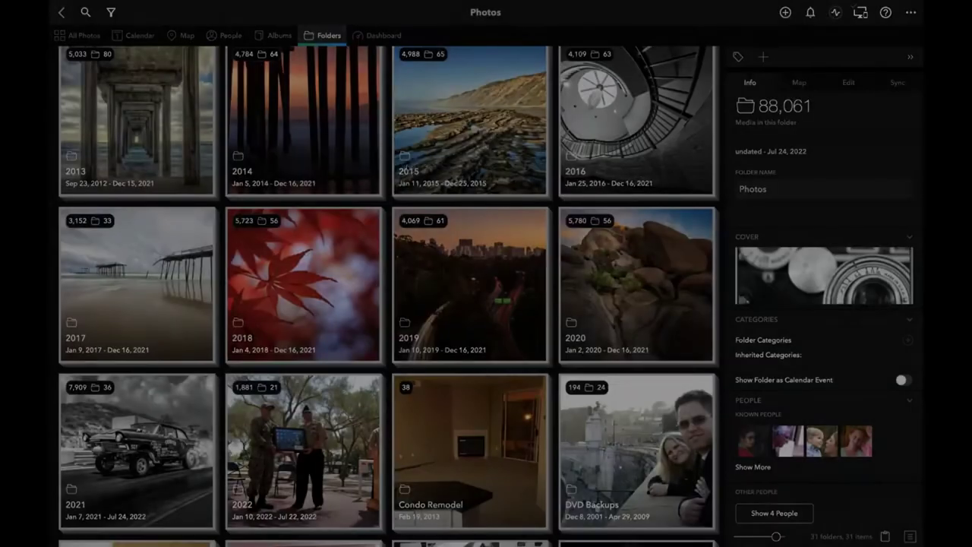
# Open the 2022 folder inside Photos and look through its dated event folders down to 2022-07-22
pyautogui.scroll(-1, 392, 296)
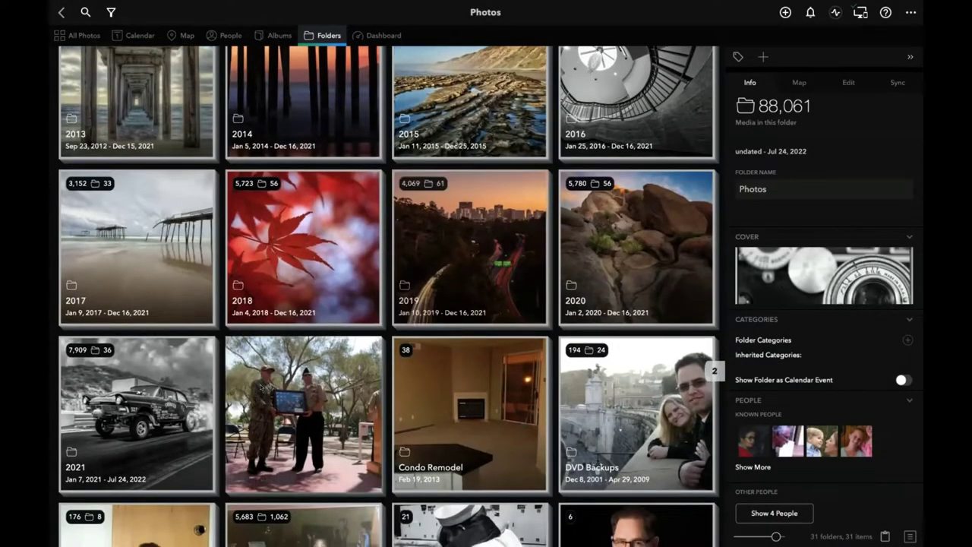
pyautogui.doubleClick(296, 380)
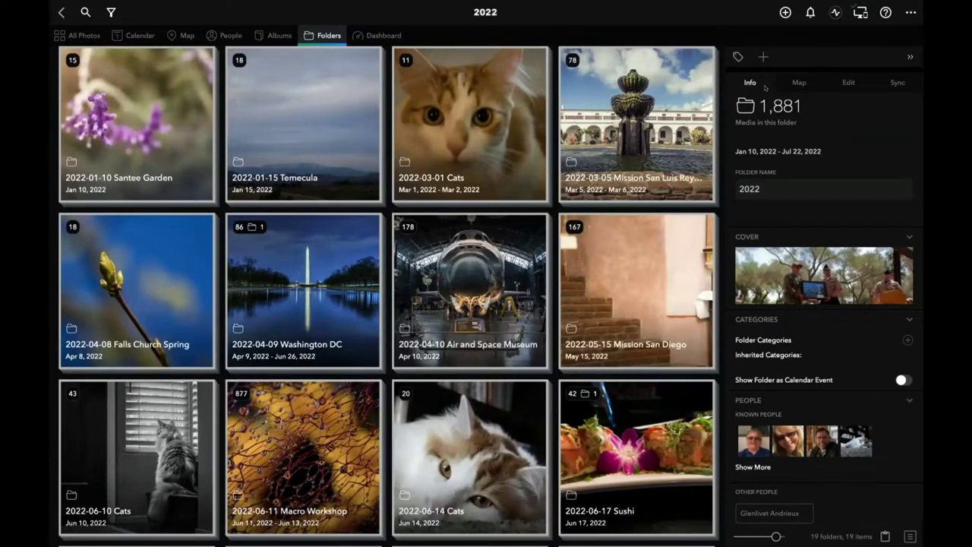
pyautogui.scroll(1, 628, 236)
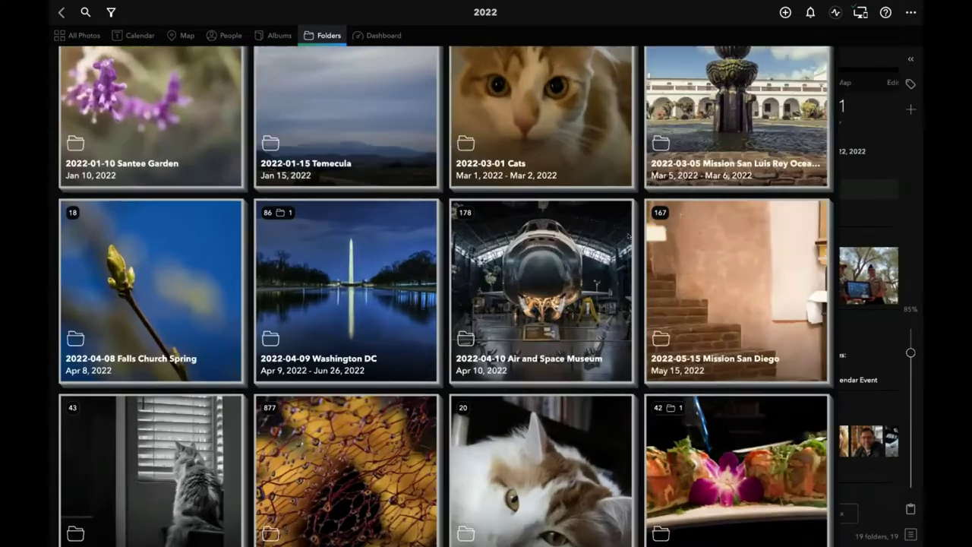
pyautogui.scroll(-5, 628, 237)
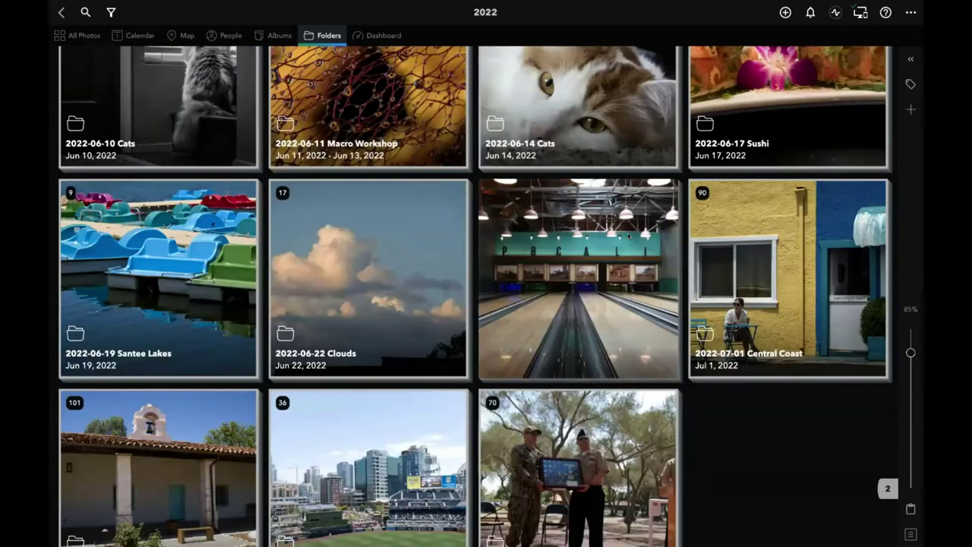
pyautogui.scroll(-1, 500, 272)
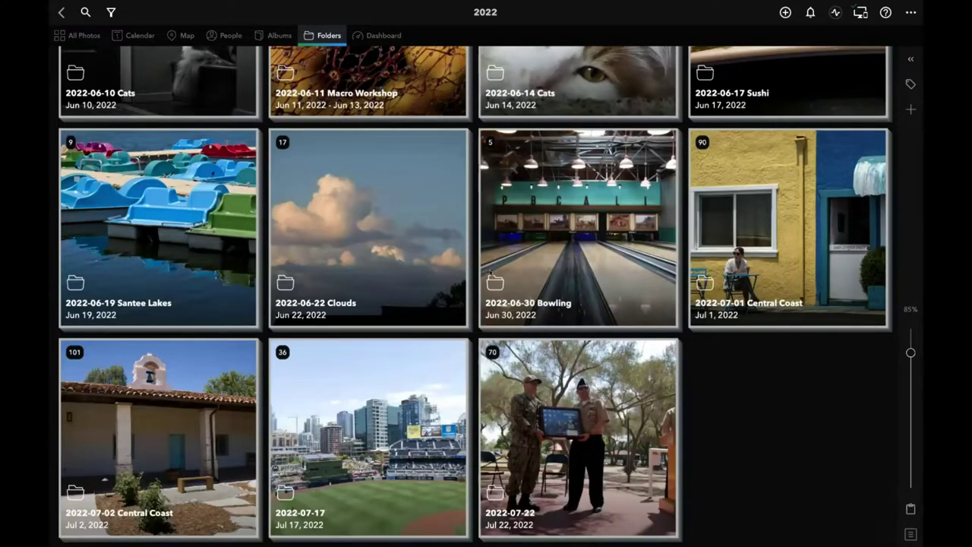
# Switch to Lightroom Classic, collapse the 2022 folder and review the yearly folders under Photos
pyautogui.press('super+Tab')
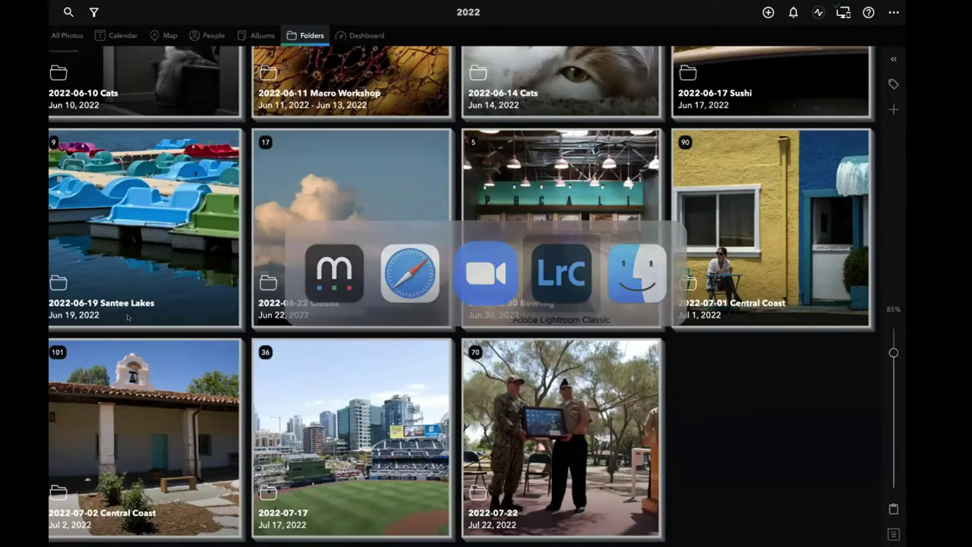
pyautogui.click(567, 294)
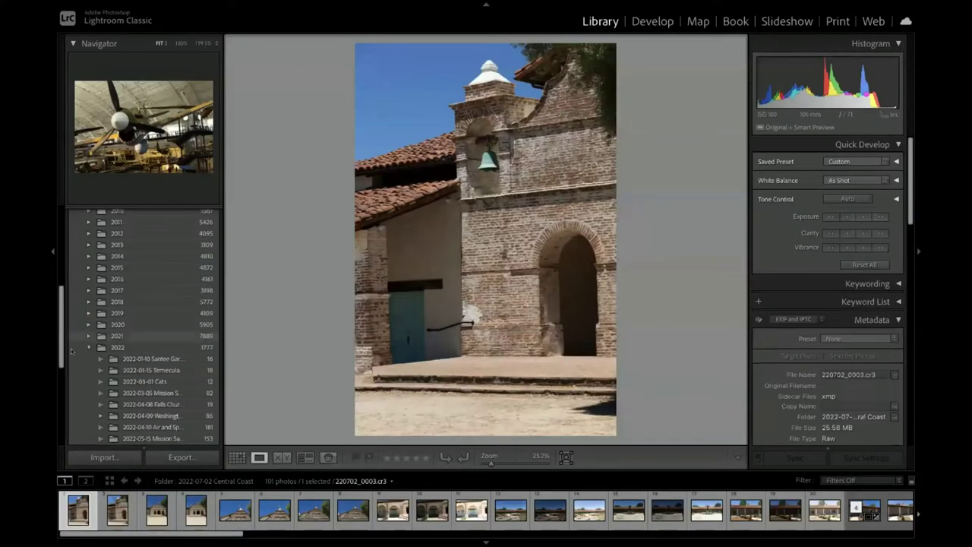
pyautogui.click(91, 348)
pyautogui.scroll(3, 124, 325)
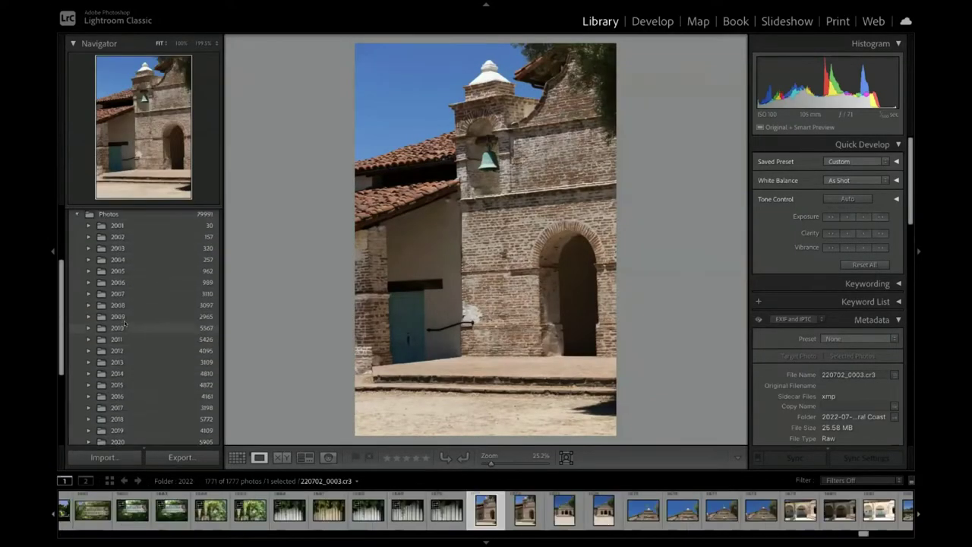
pyautogui.scroll(3, 124, 325)
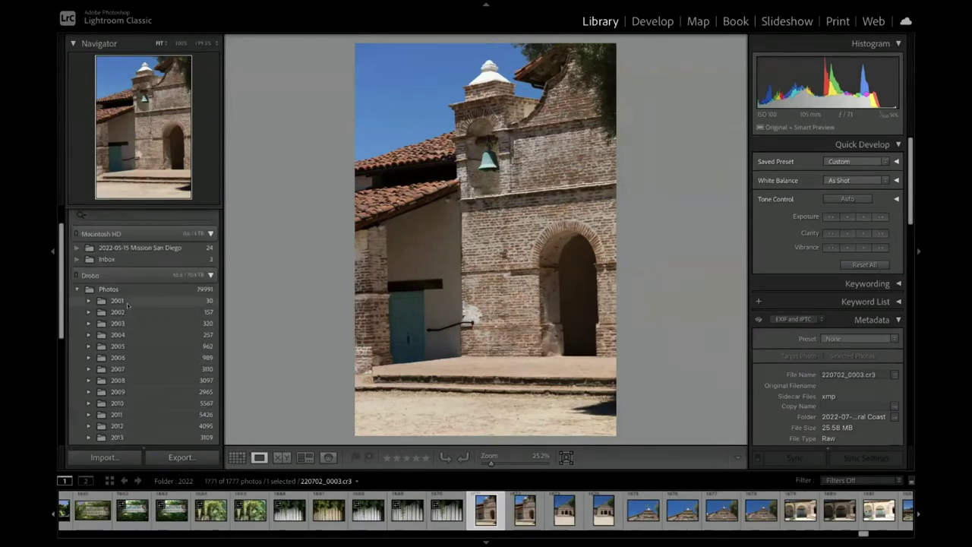
pyautogui.scroll(-5, 127, 305)
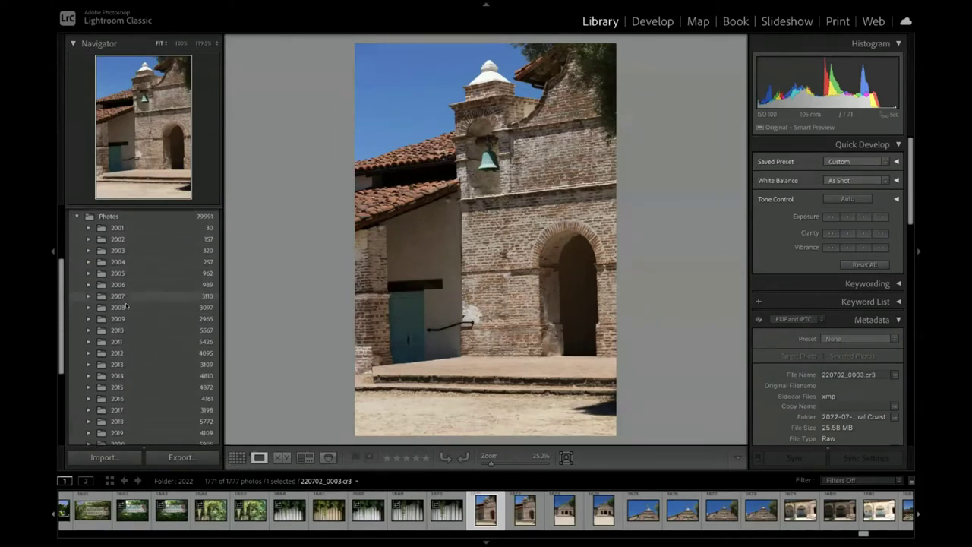
# Switch back to Mylio, return to the top-level folder list and select the Photos folder
pyautogui.press('super+Tab')
pyautogui.press('super+Tab')
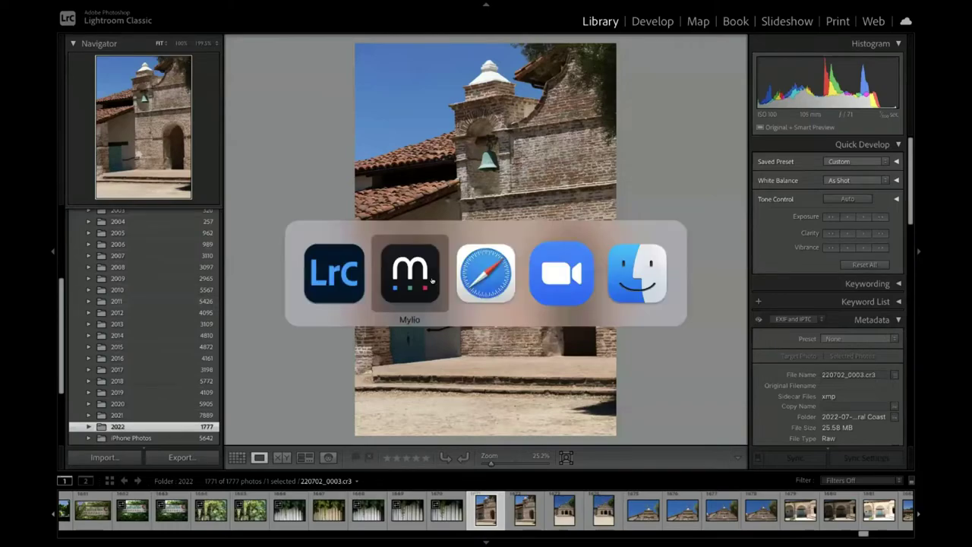
pyautogui.click(410, 275)
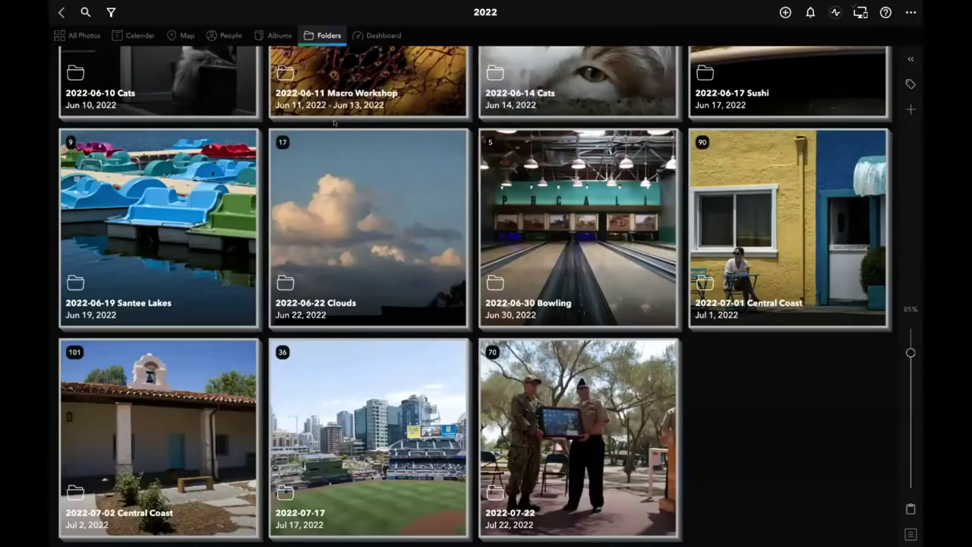
pyautogui.click(322, 35)
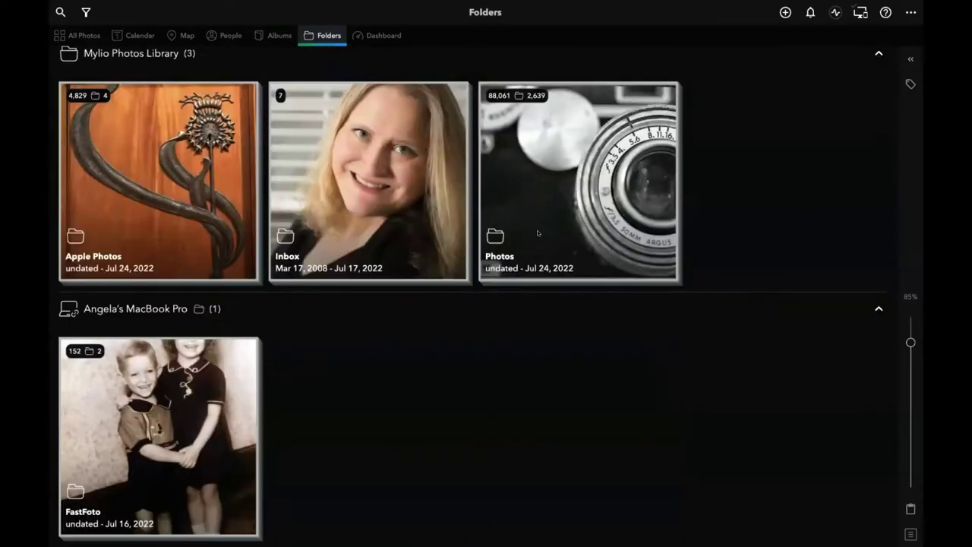
pyautogui.click(537, 233)
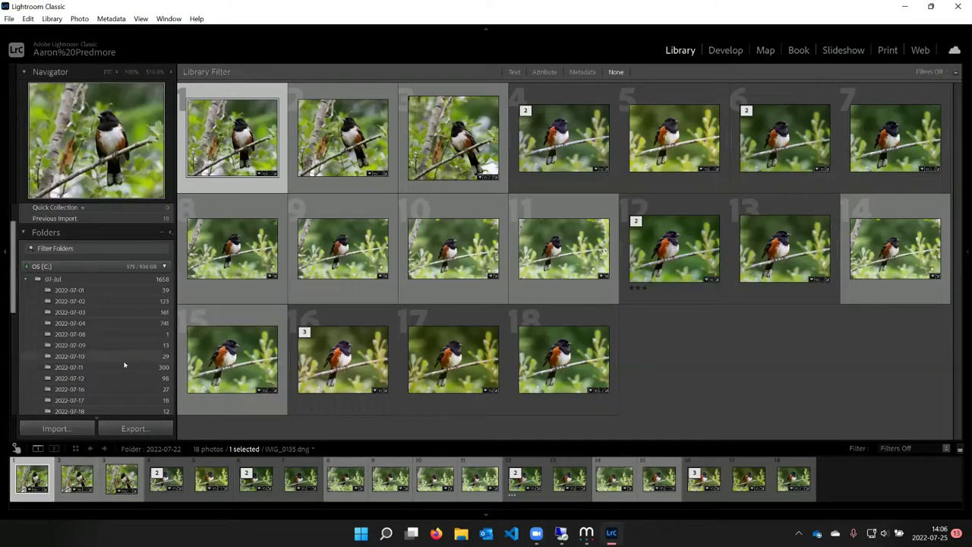
# Import all photos from the EOS_DIGITAL card into the Lightroom Classic catalog, using Copy as DNG with Smart Previews
pyautogui.scroll(-1, 127, 340)
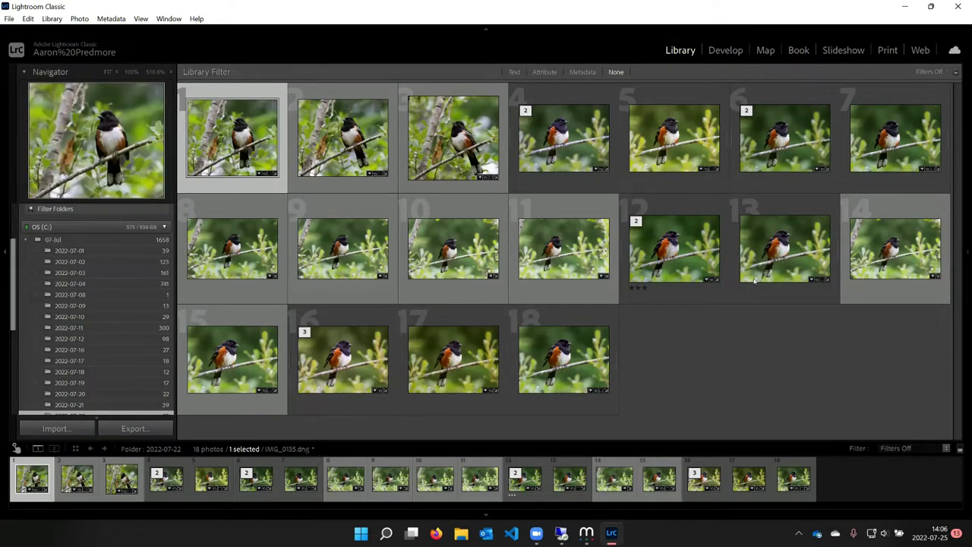
pyautogui.scroll(-3, 118, 345)
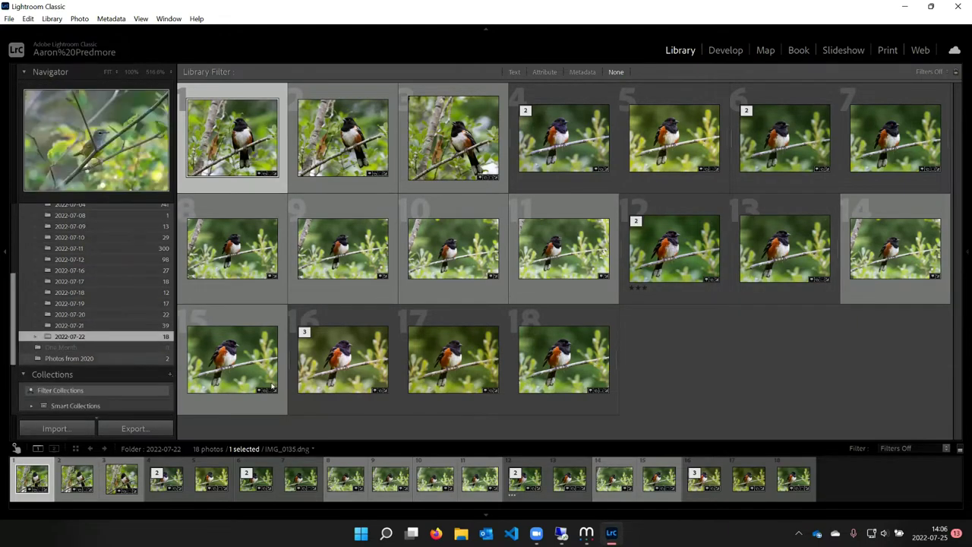
pyautogui.scroll(3, 98, 343)
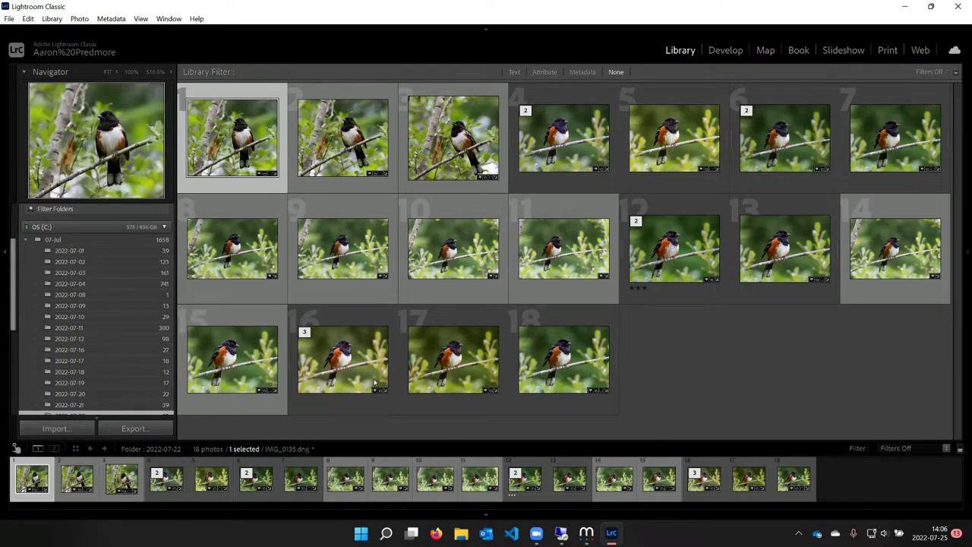
pyautogui.hotkey('ctrl', 'shift', 'i')
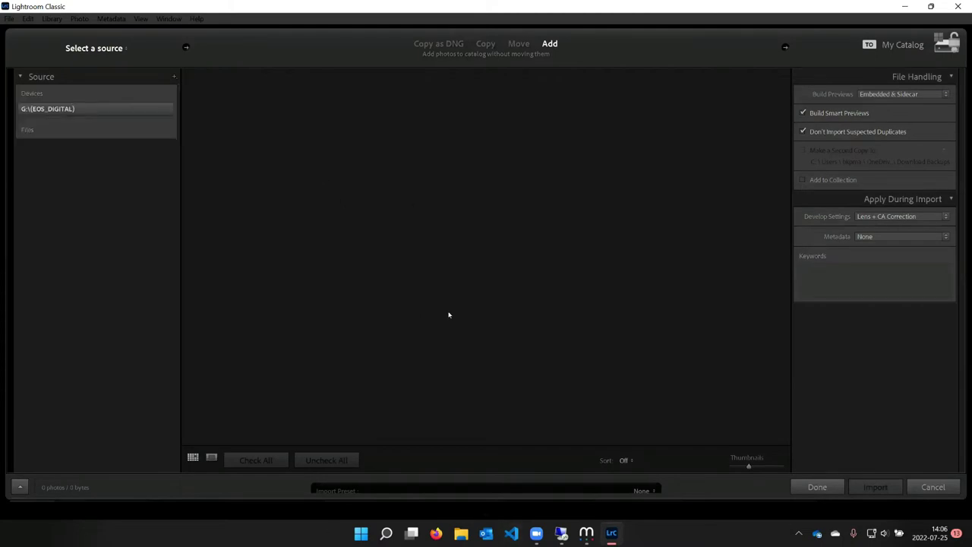
pyautogui.click(156, 112)
pyautogui.click(97, 108)
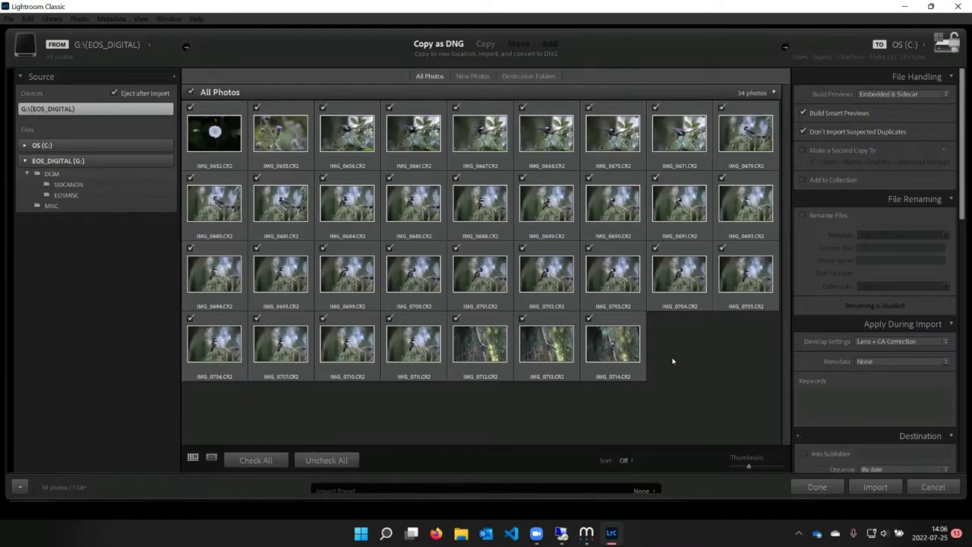
pyautogui.press('Return')
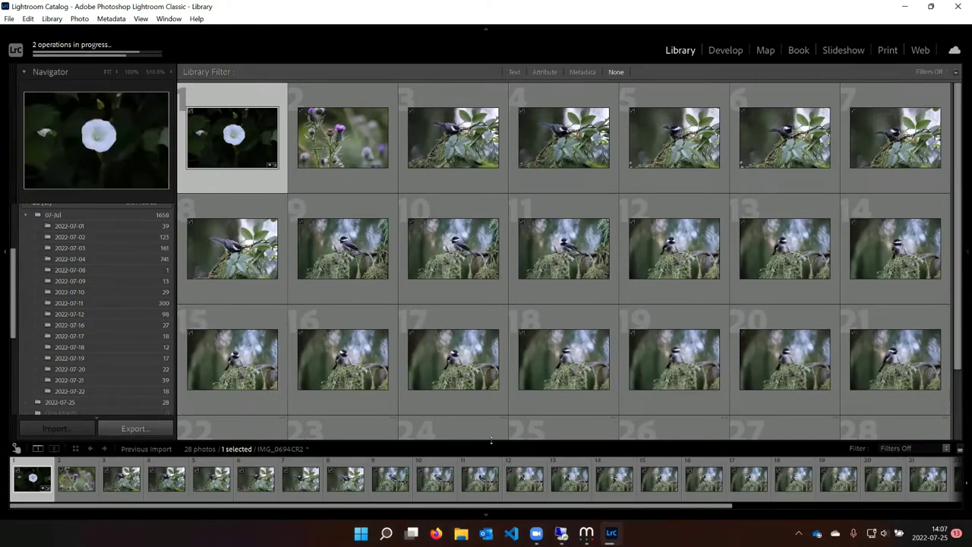
pyautogui.scroll(-1, 199, 332)
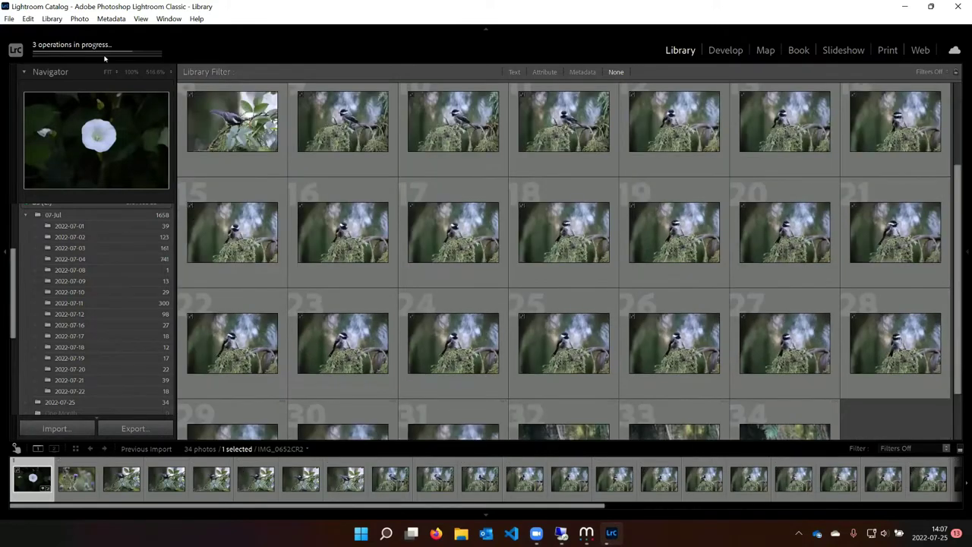
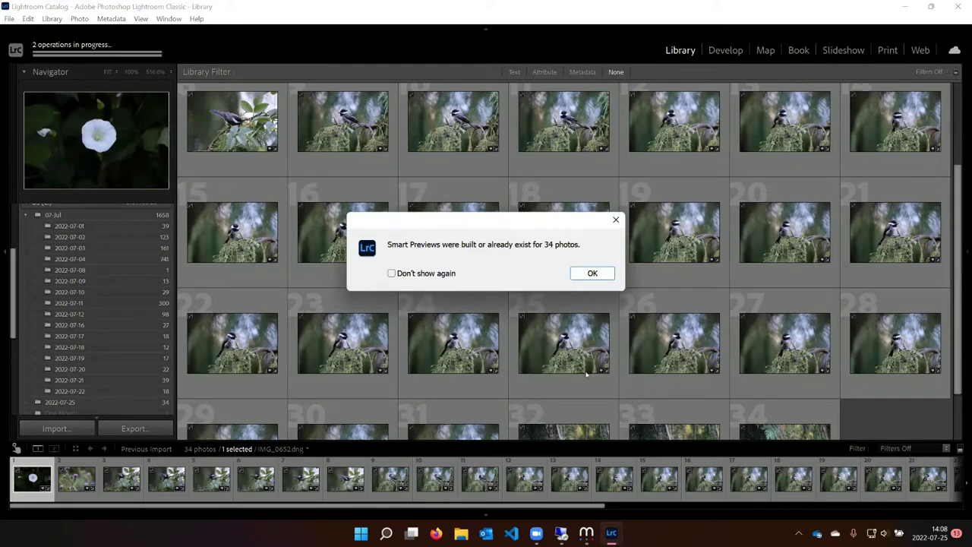
# Dismiss the Smart Previews notice and move the 2022-07-25 folder into 07-Jul, confirming the move on disk
pyautogui.click(589, 275)
pyautogui.click(590, 276)
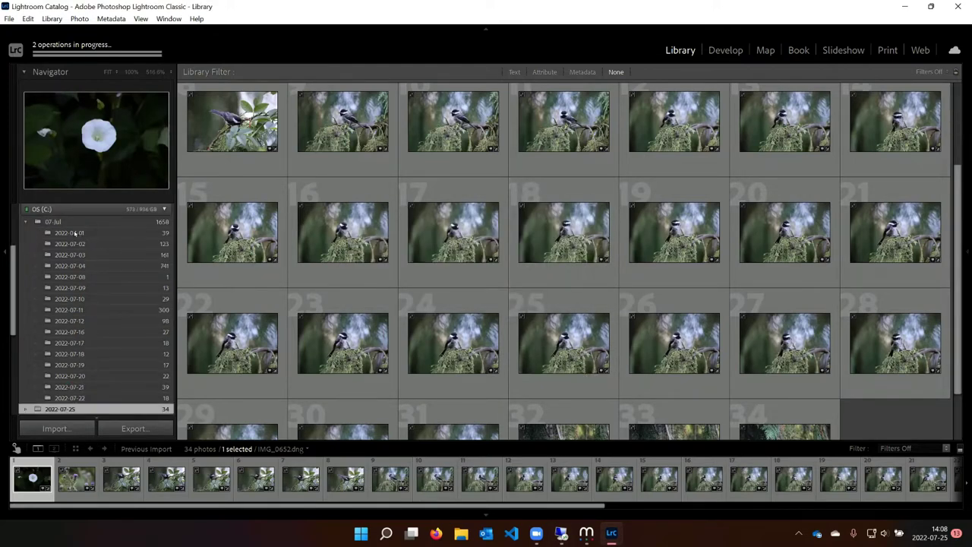
pyautogui.moveTo(74, 234); pyautogui.dragTo(75, 230)
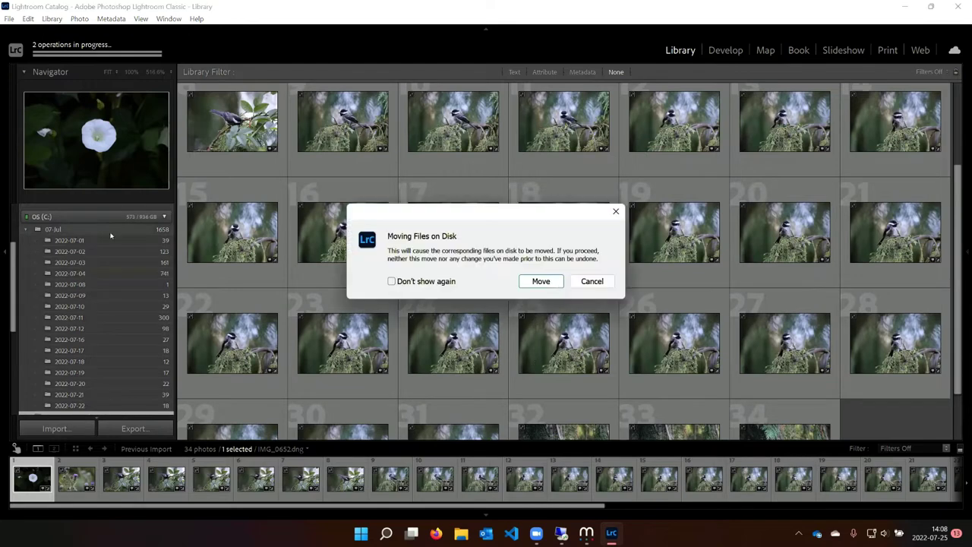
pyautogui.press('Return')
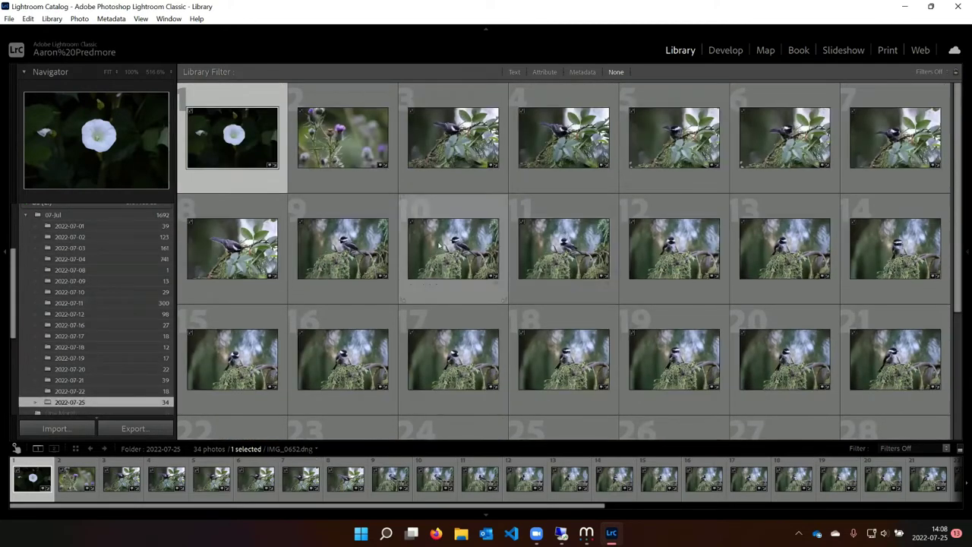
# Browse the photos in the 2022-07-25 folder and bring up IMG_0707.dng in the enlarged single-photo view
pyautogui.scroll(-2, 417, 221)
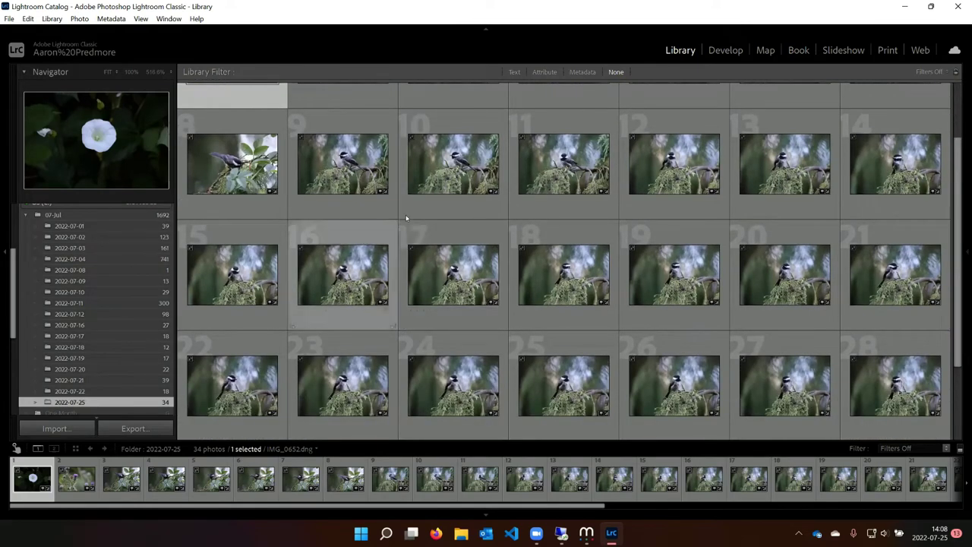
pyautogui.scroll(-3, 406, 206)
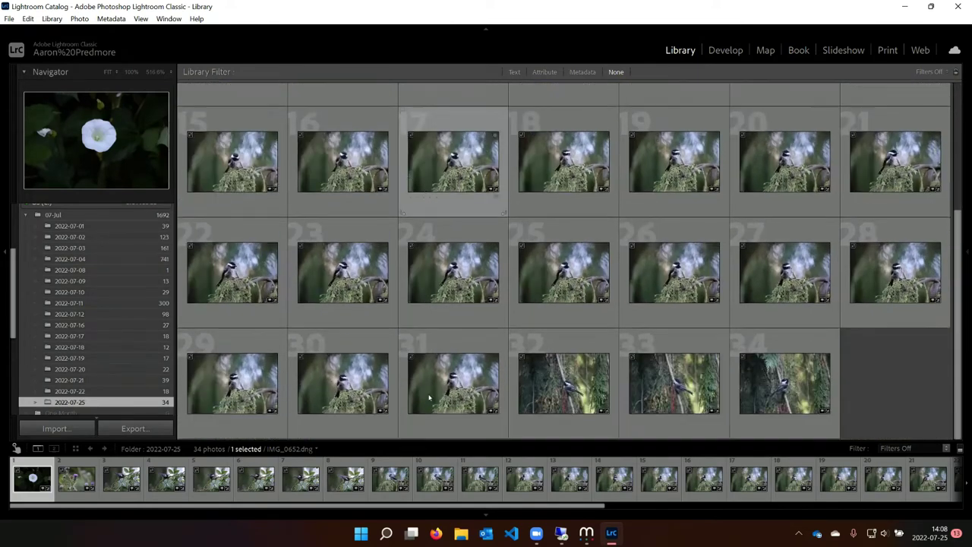
pyautogui.scroll(4, 318, 270)
pyautogui.scroll(-4, 319, 270)
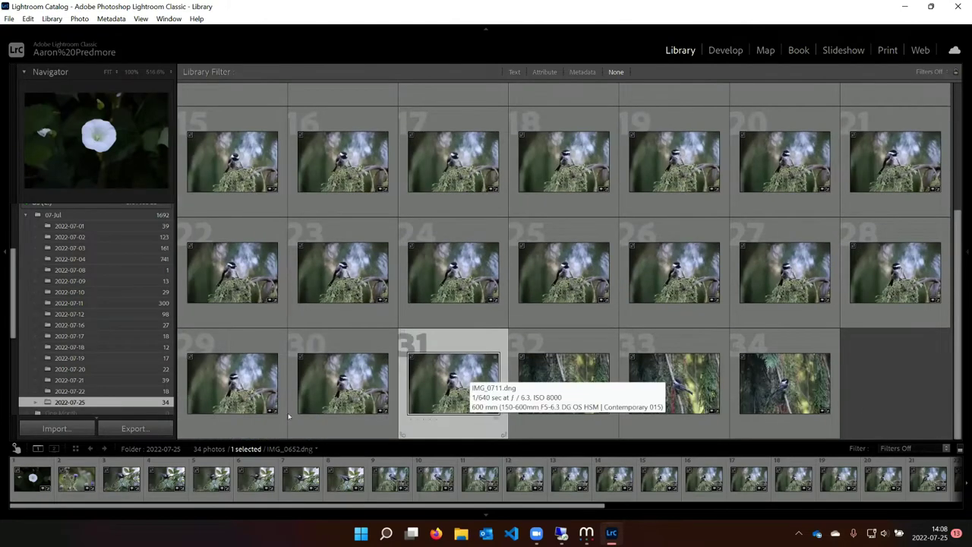
pyautogui.doubleClick(465, 378)
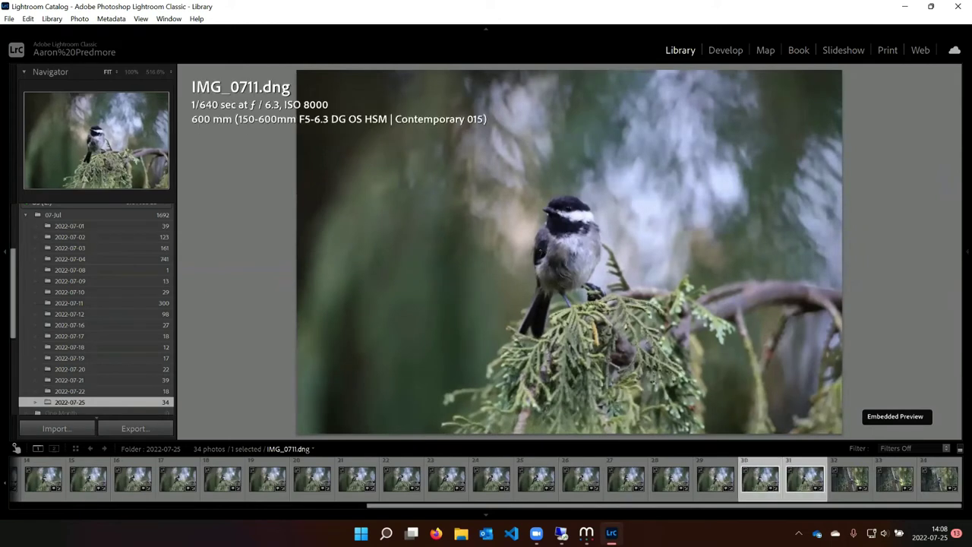
pyautogui.click(760, 479)
pyautogui.press('Left')
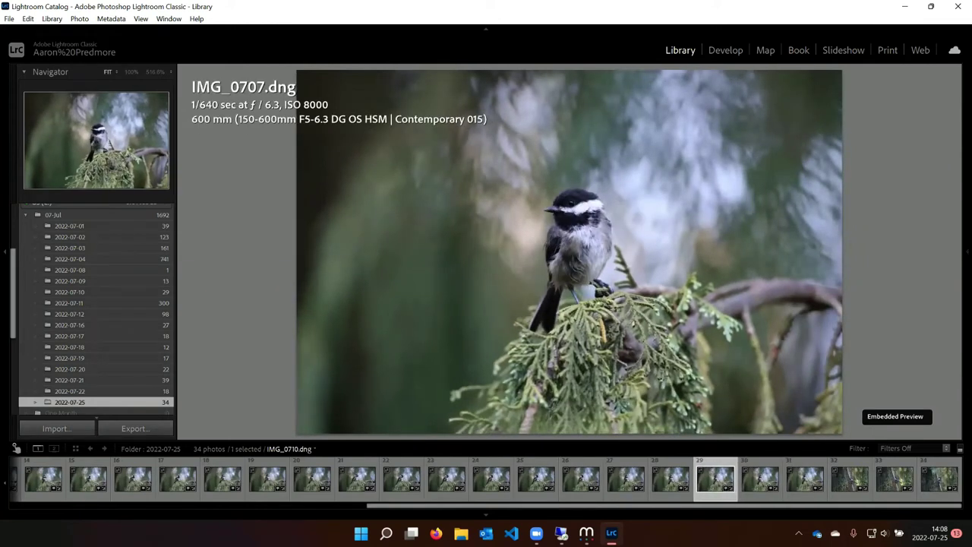
# Crop IMG_0707.dng to a slightly upright, near-square frame around the bird and return to the Library grid
pyautogui.press('d')
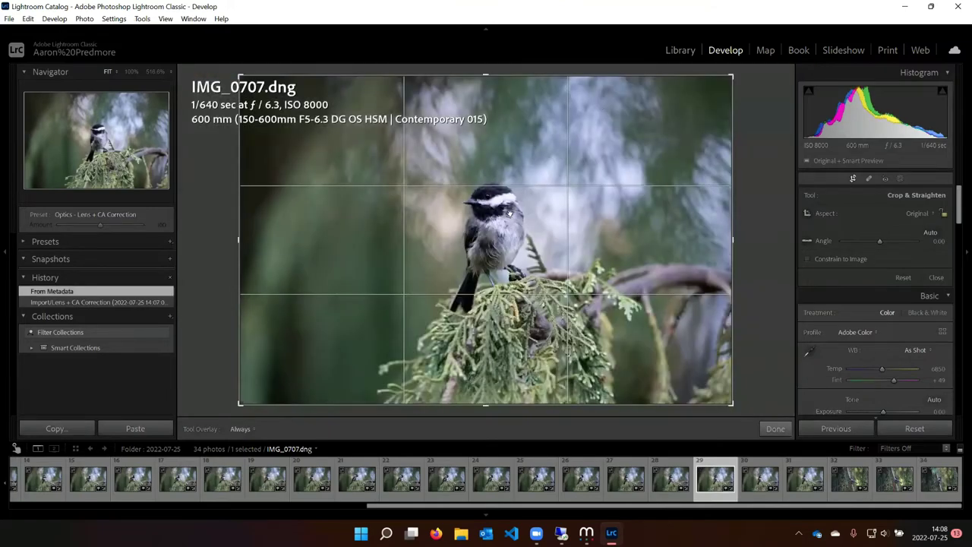
pyautogui.moveTo(602, 112); pyautogui.dragTo(368, 369)
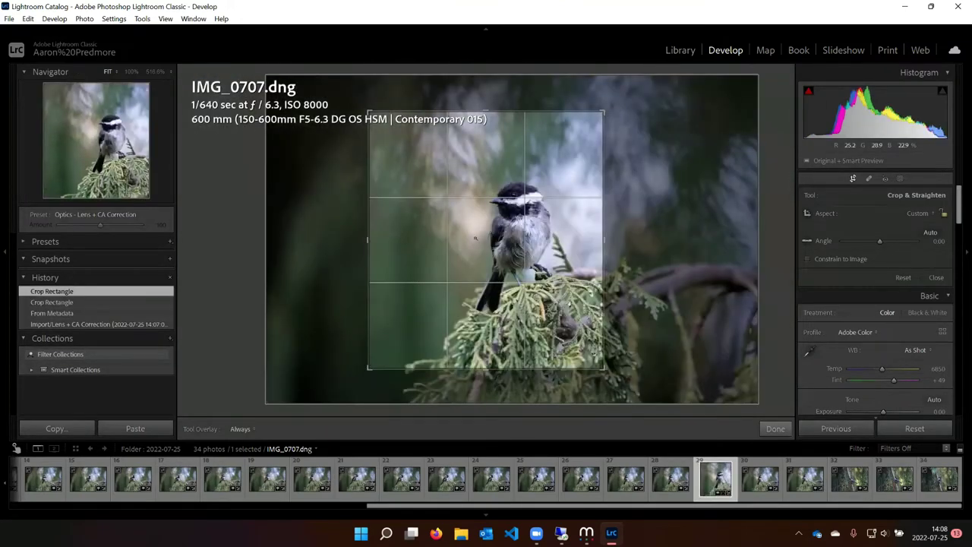
pyautogui.press('Return')
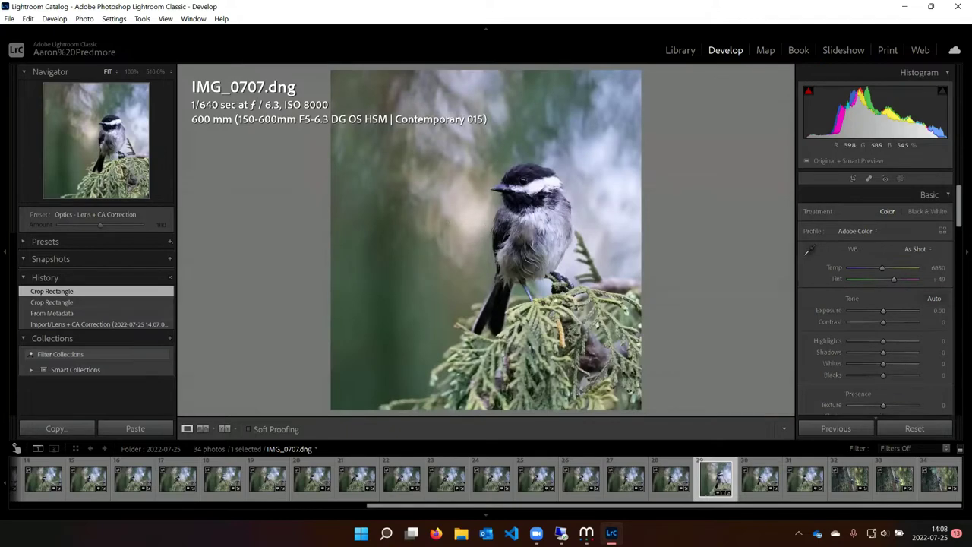
pyautogui.press('e')
pyautogui.press('g')
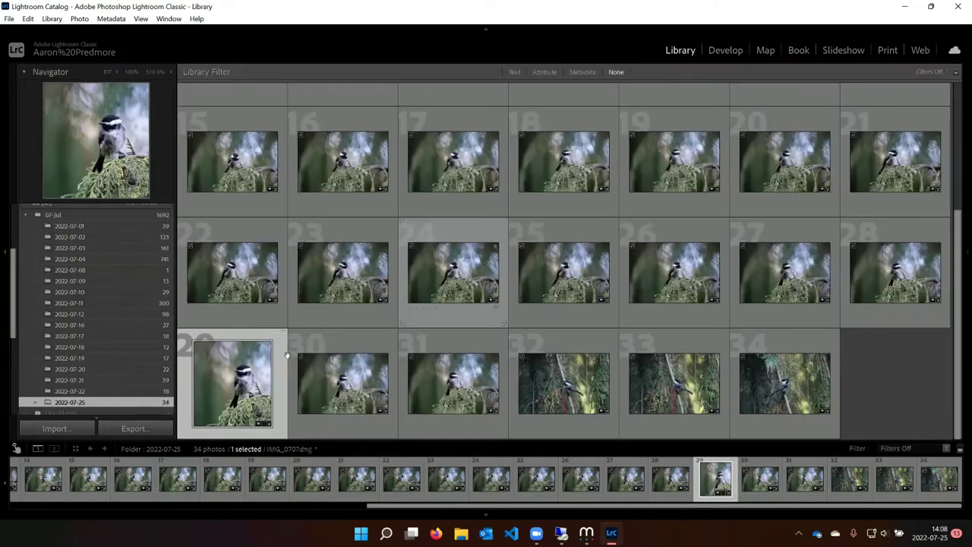
pyautogui.scroll(-3, 98, 365)
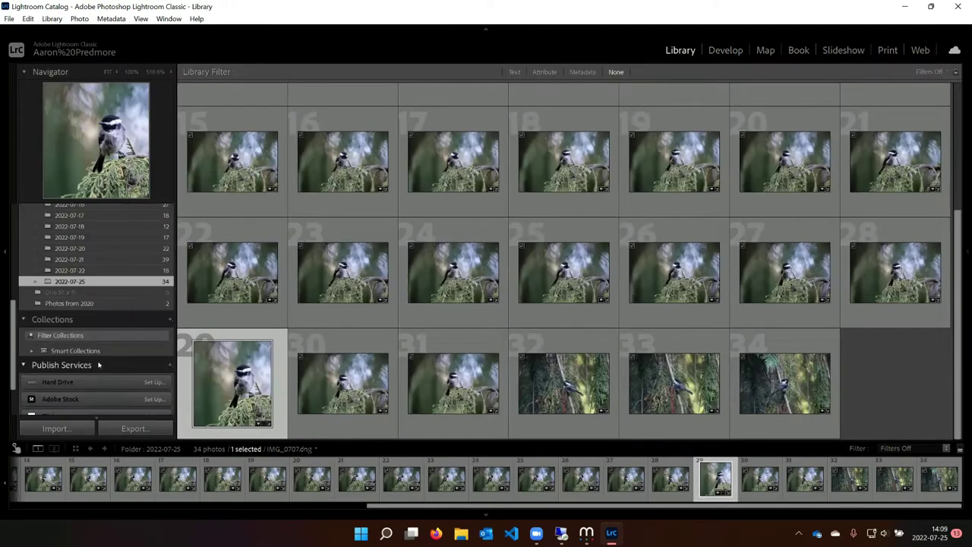
# Add IMG_0707.dng to the Mylio Photos Photostream publish collection and publish it
pyautogui.scroll(-2, 91, 379)
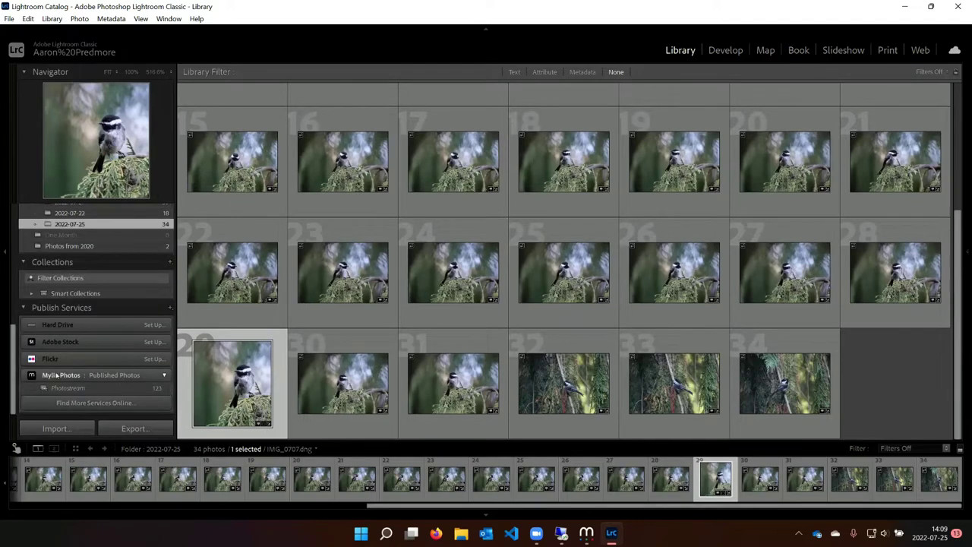
pyautogui.moveTo(224, 388); pyautogui.dragTo(87, 390)
pyautogui.rightClick(87, 389)
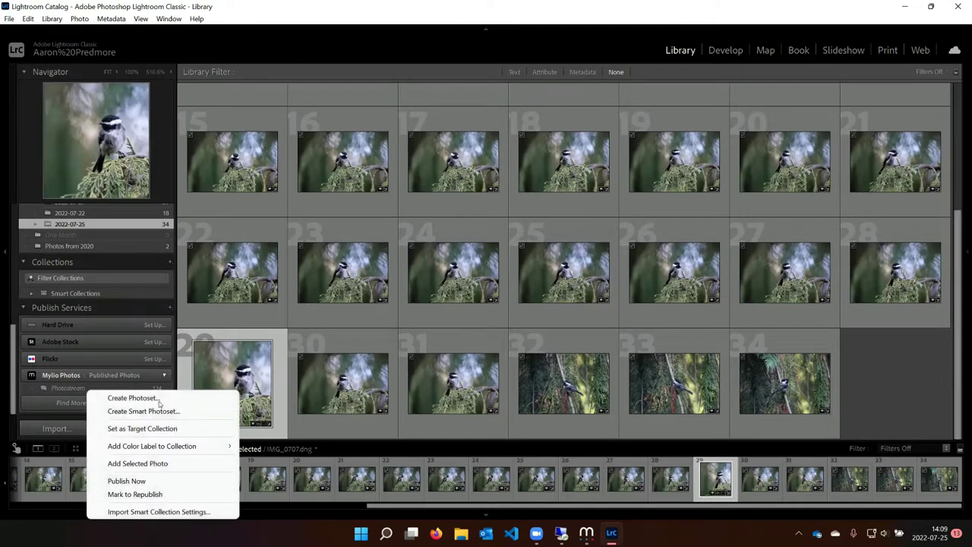
pyautogui.click(156, 479)
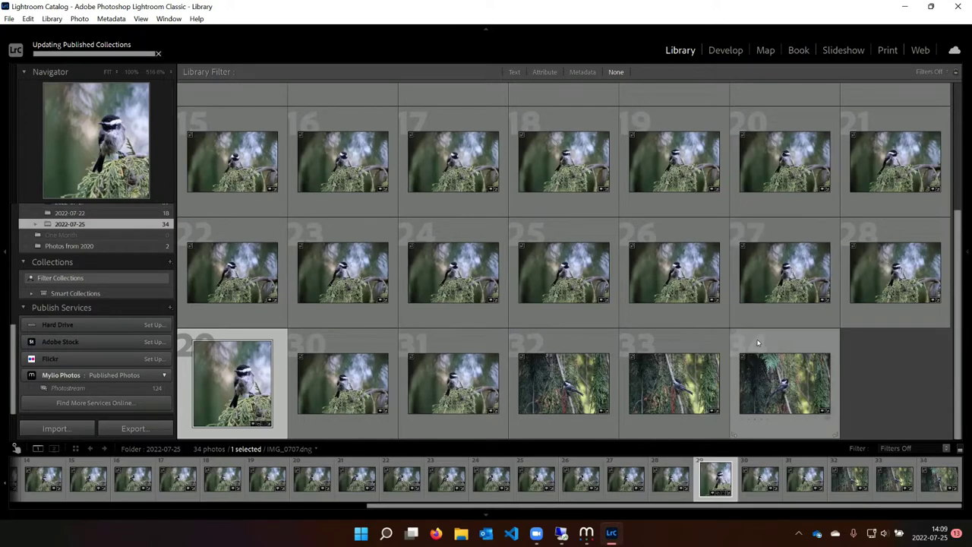
pyautogui.rightClick(83, 388)
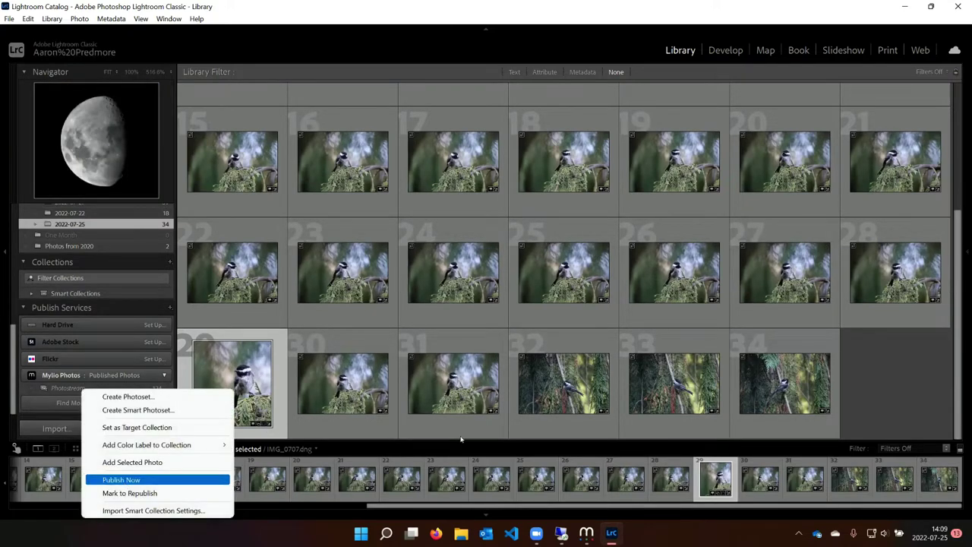
pyautogui.click(861, 361)
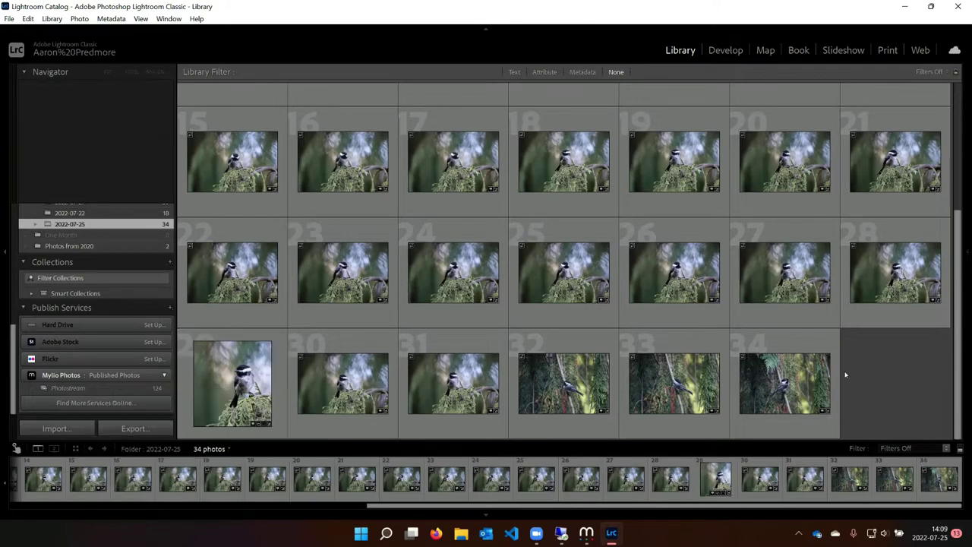
pyautogui.moveTo(95, 391)
# Switch to Mylio Photos, find July 25, 2022 in the calendar and view the cropped bird photo enlarged
pyautogui.click(582, 532)
pyautogui.click(79, 62)
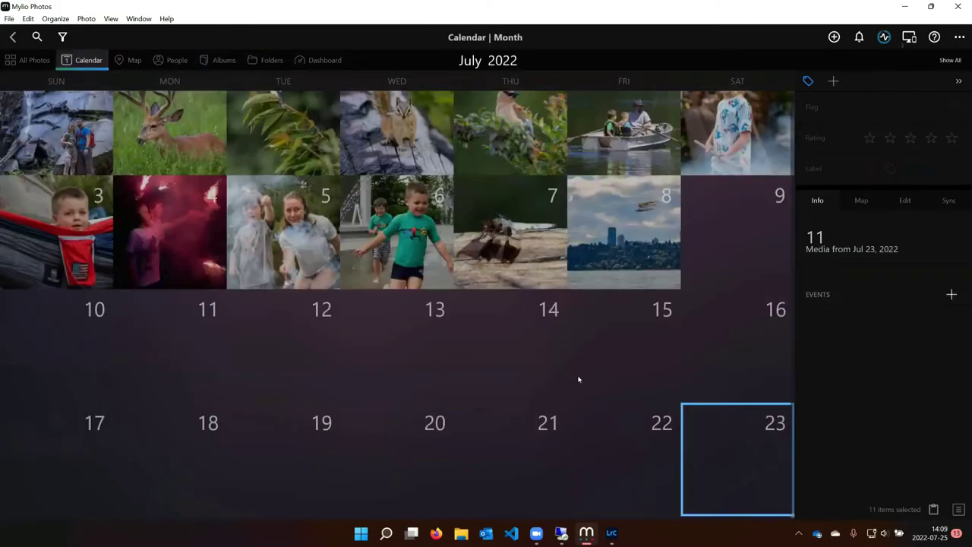
pyautogui.scroll(-5, 199, 195)
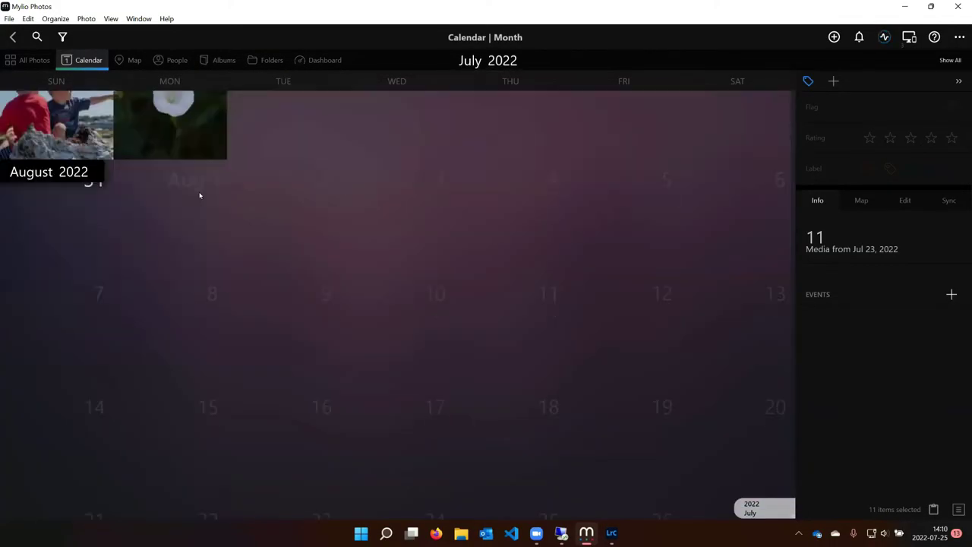
pyautogui.click(189, 199)
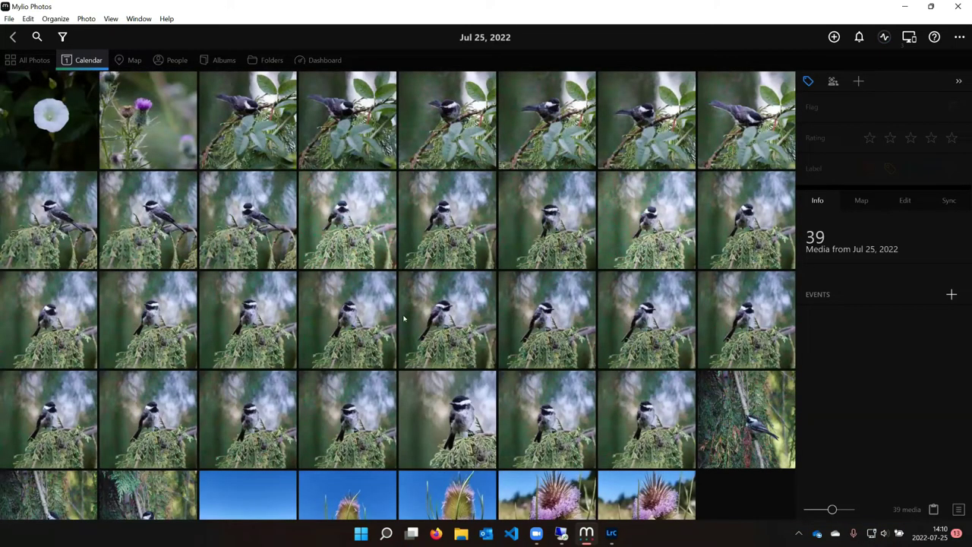
pyautogui.scroll(-1, 87, 426)
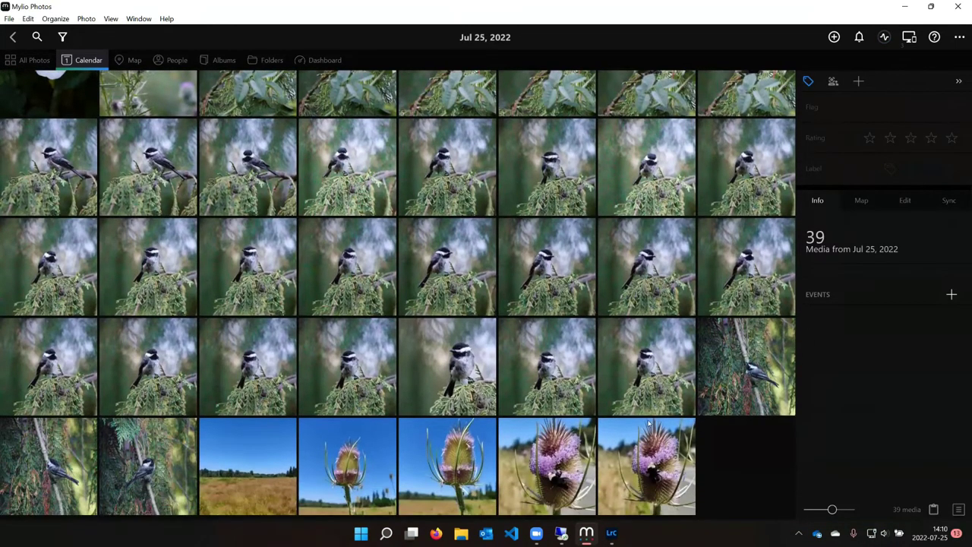
pyautogui.scroll(1, 45, 110)
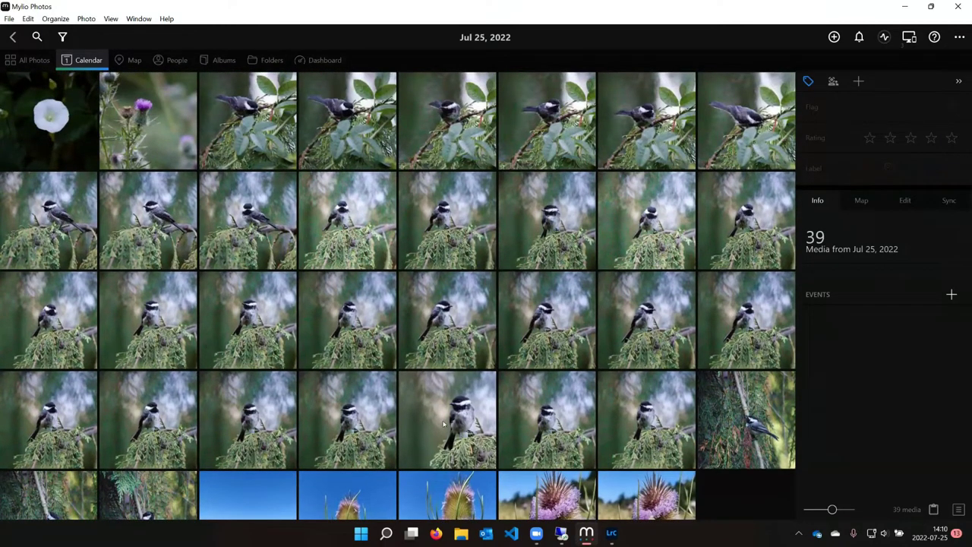
pyautogui.doubleClick(467, 410)
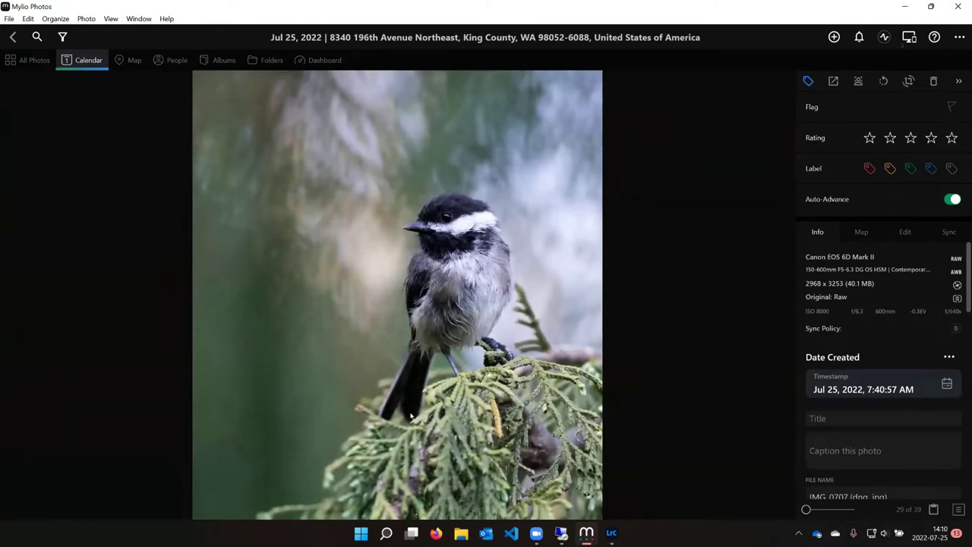
# Back in Lightroom Classic, apply the Adobe Monochrome profile to IMG_0707.dng and publish the Mylio Photos Photostream again
pyautogui.click(612, 531)
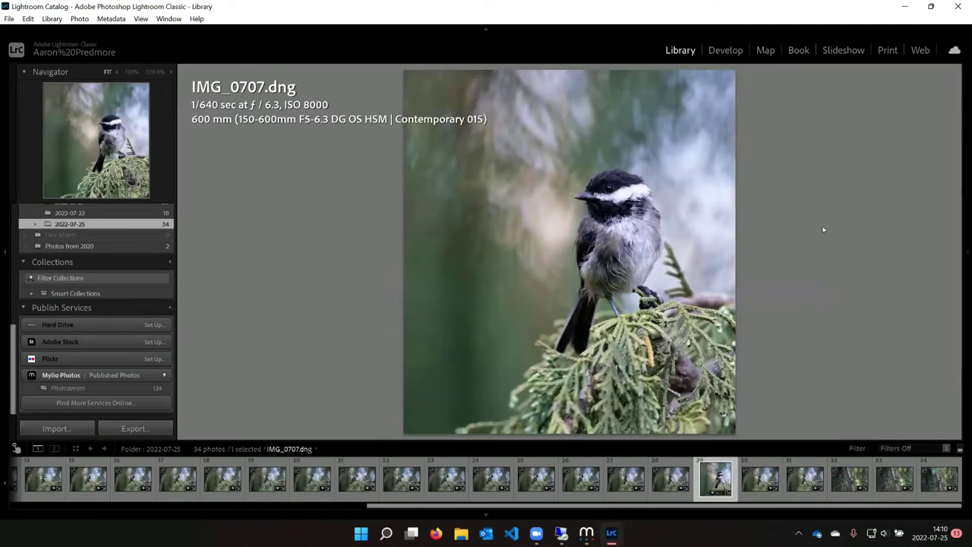
pyautogui.click(721, 50)
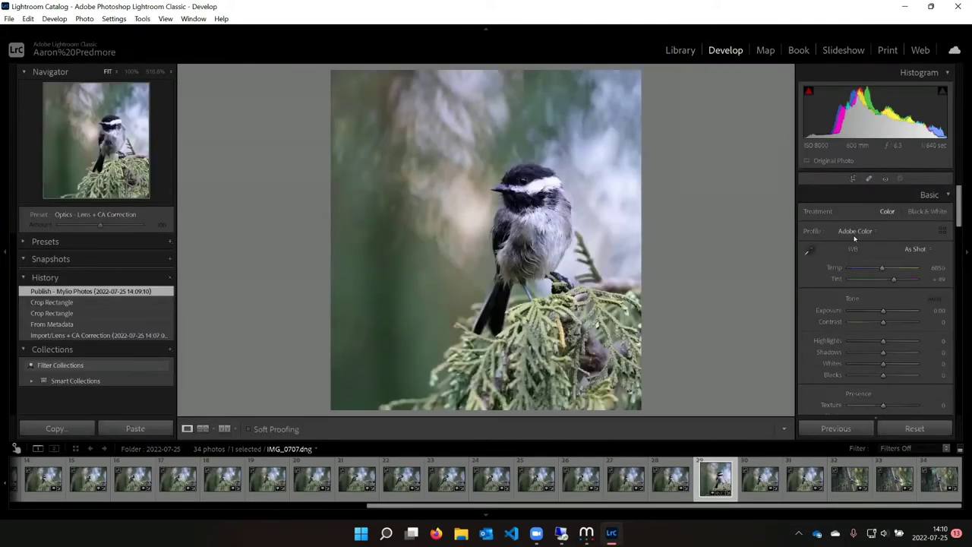
pyautogui.click(855, 231)
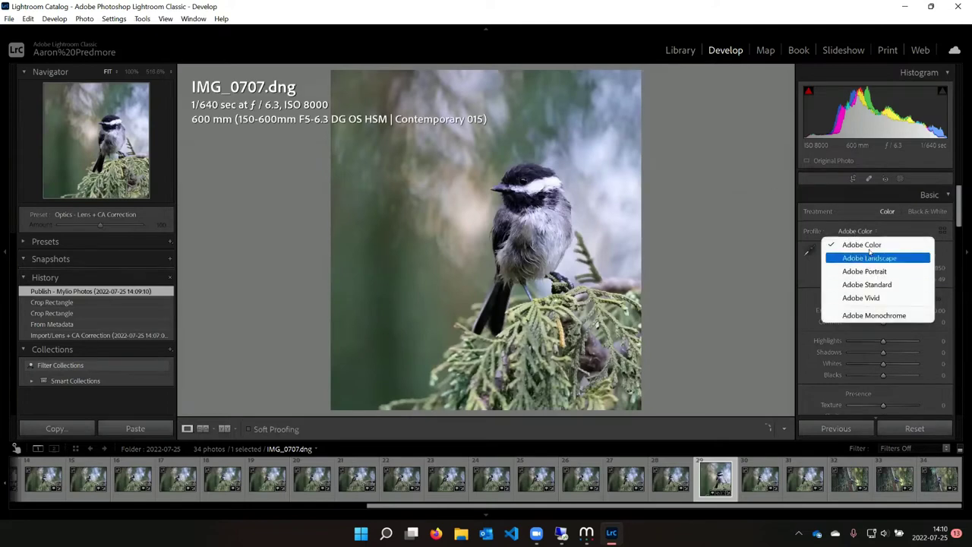
pyautogui.click(873, 315)
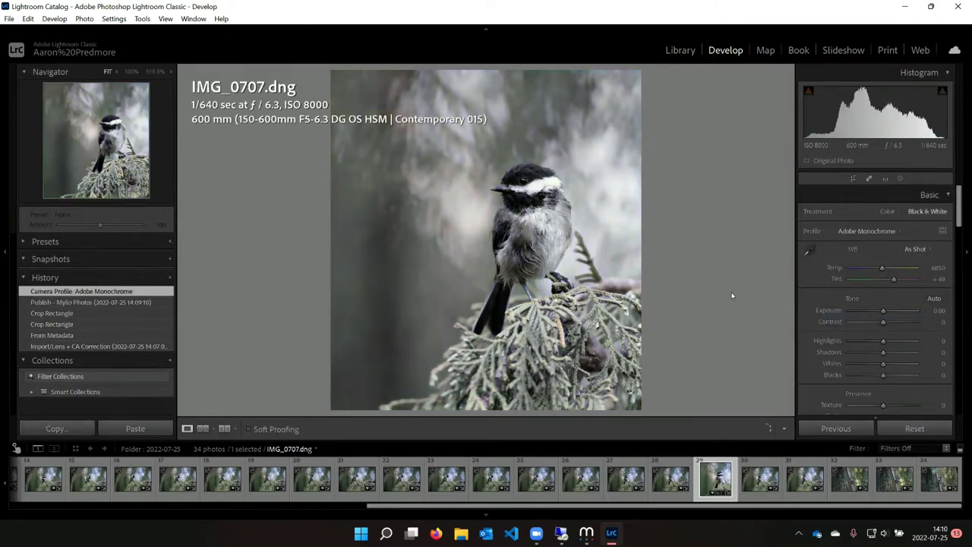
pyautogui.press('g')
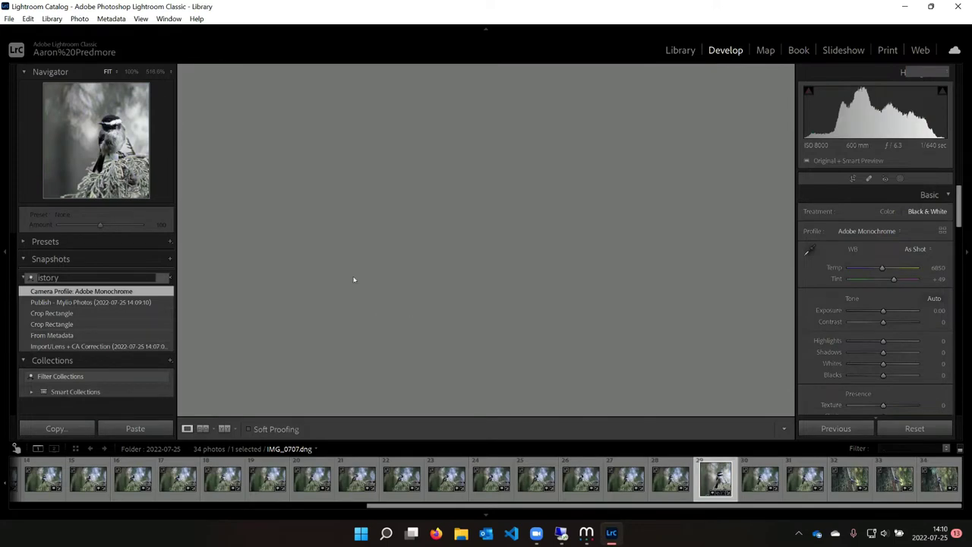
pyautogui.rightClick(92, 389)
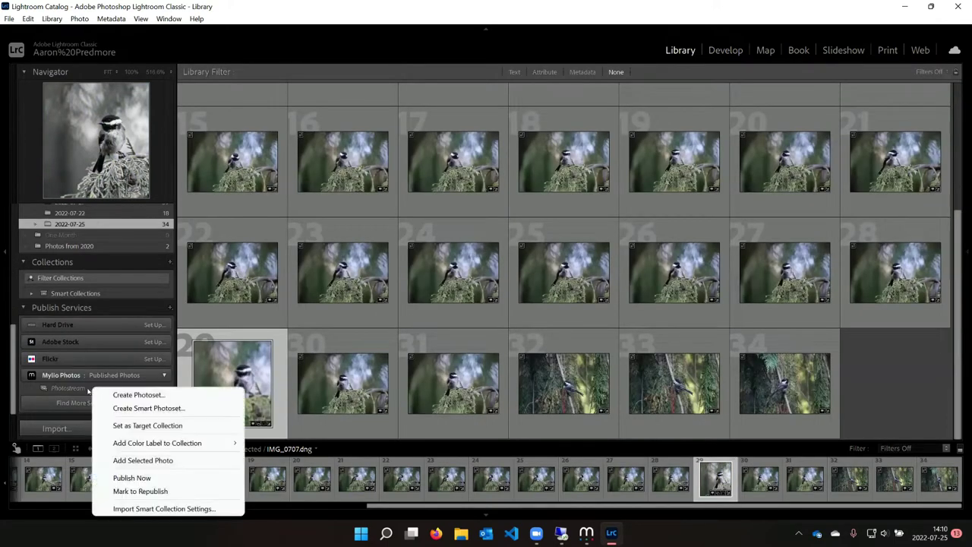
pyautogui.click(142, 477)
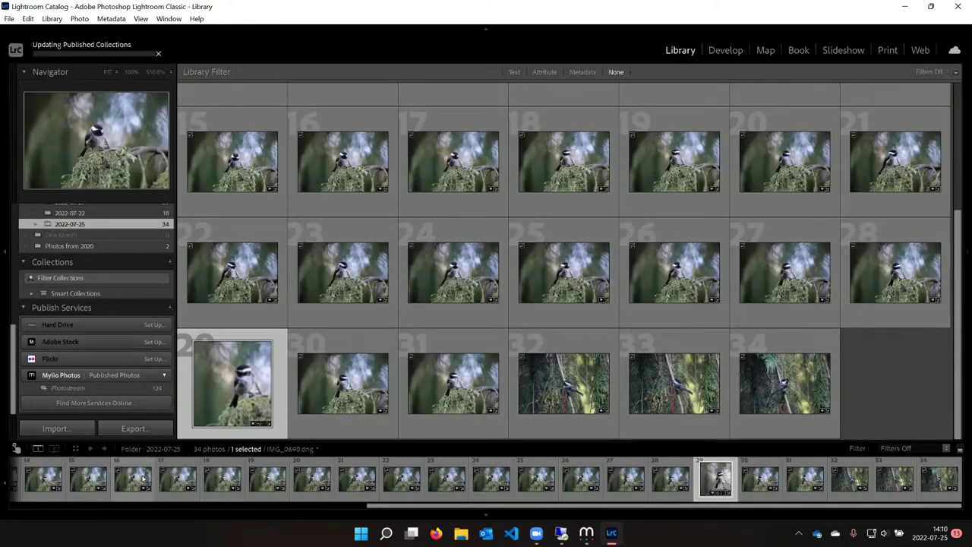
# Switch to Mylio Photos, check the black-and-white bird photo enlarged and look over the Jul 25, 2022 photos
pyautogui.click(586, 533)
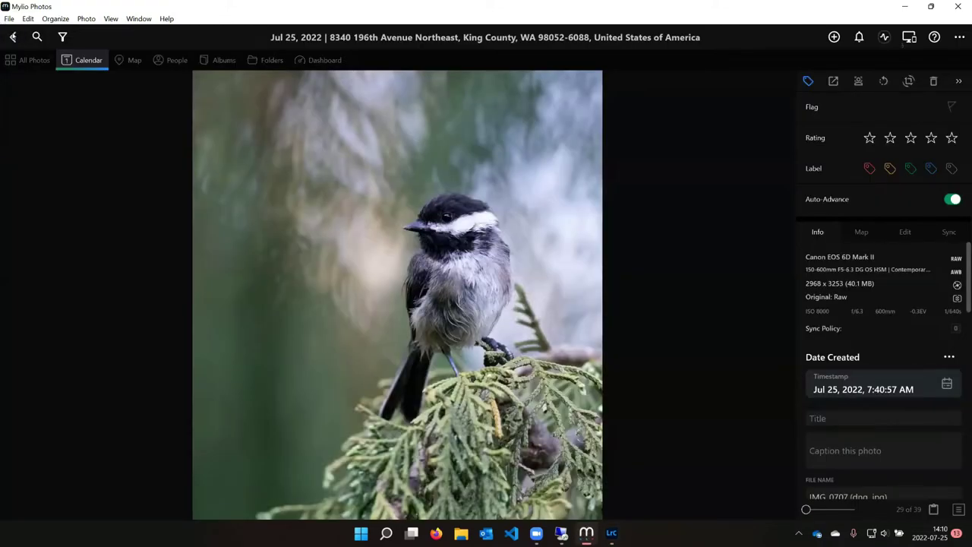
pyautogui.click(13, 36)
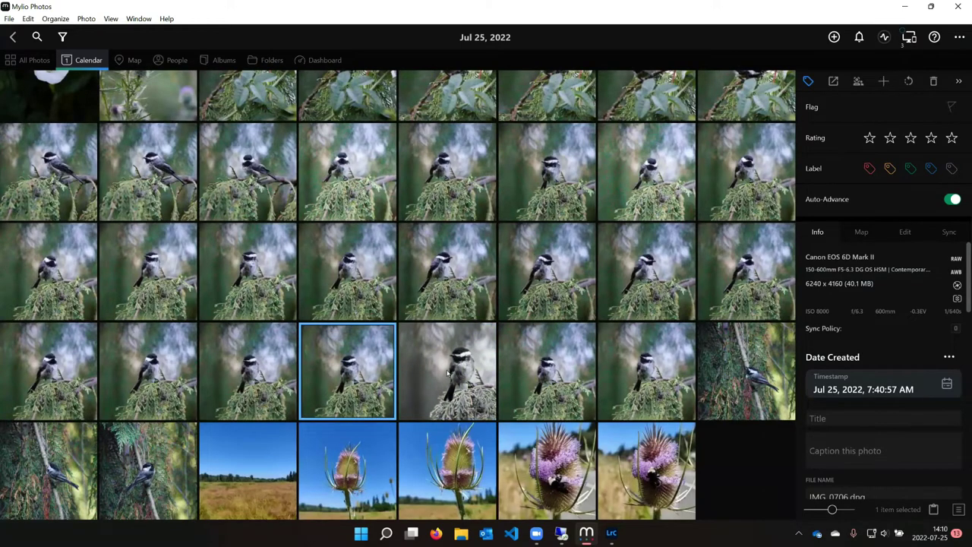
pyautogui.doubleClick(449, 374)
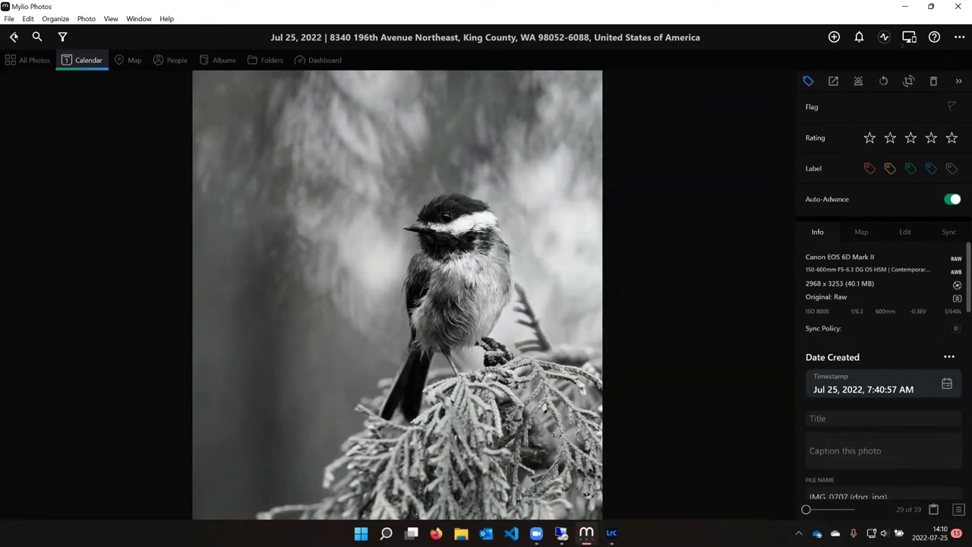
pyautogui.click(14, 36)
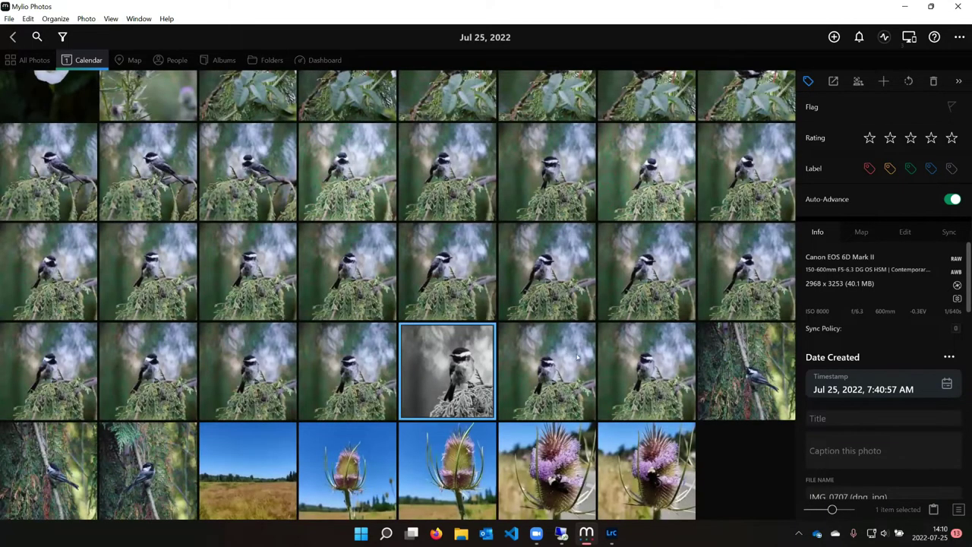
pyautogui.scroll(1, 459, 433)
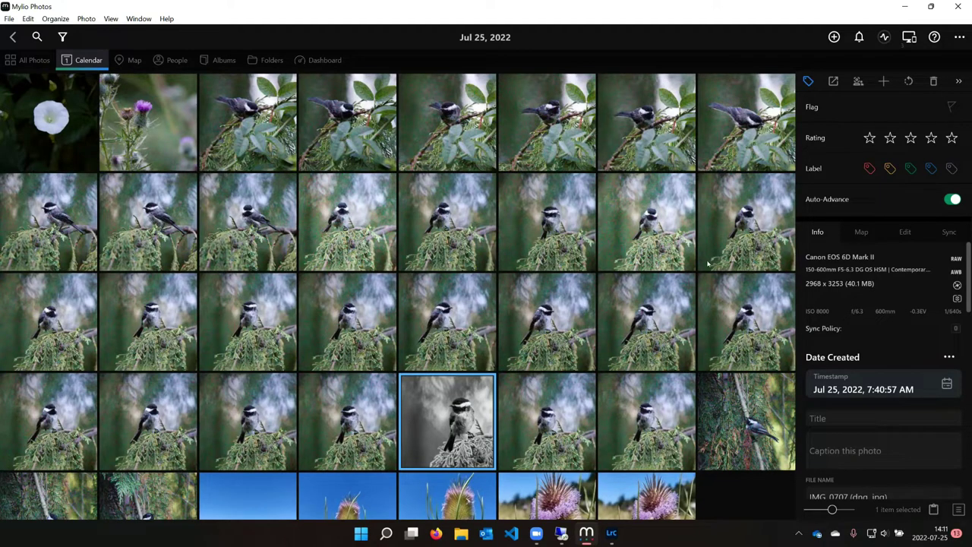
pyautogui.scroll(-1, 534, 367)
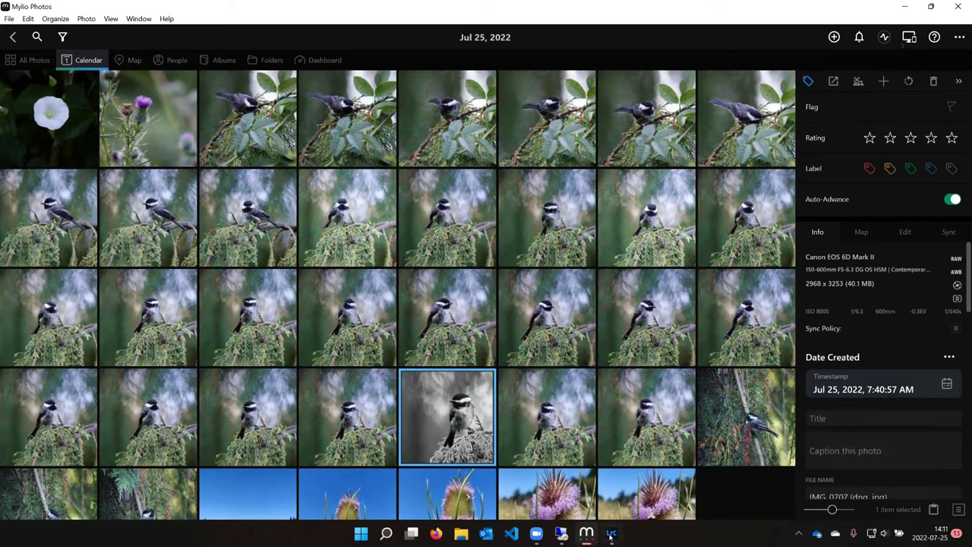
# Return to Lightroom Classic and save the metadata of IMG_0707.dng to its file, confirming the save
pyautogui.moveTo(612, 534)
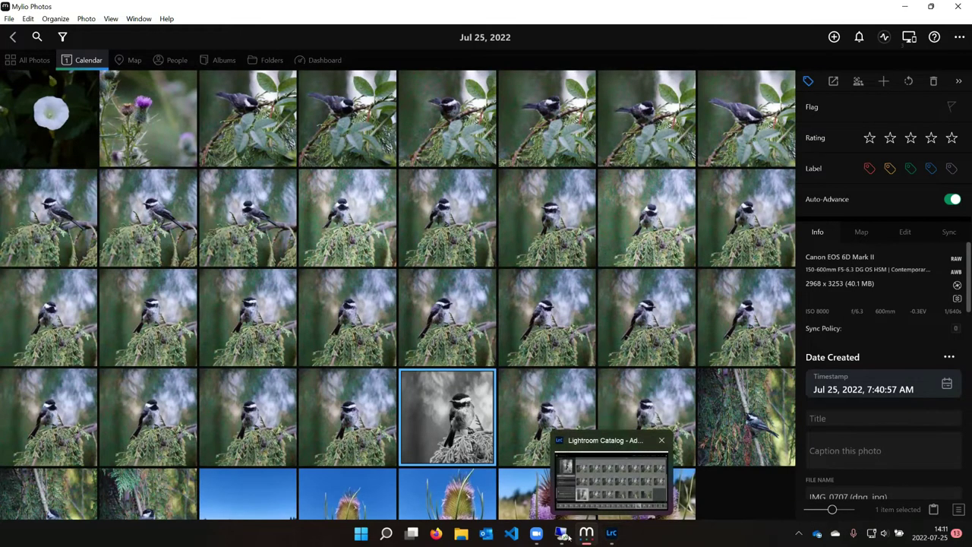
pyautogui.click(611, 534)
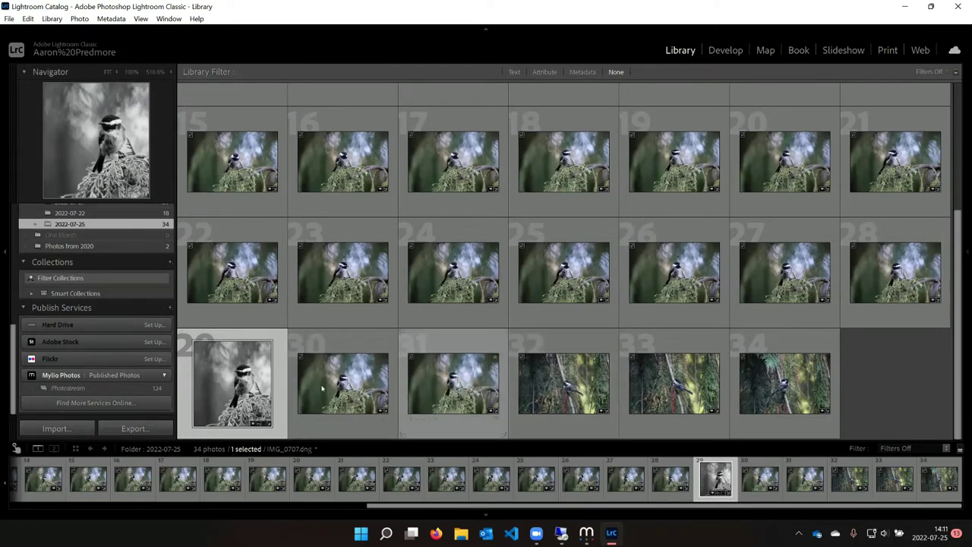
pyautogui.rightClick(226, 382)
pyautogui.moveTo(269, 453)
pyautogui.moveTo(303, 453)
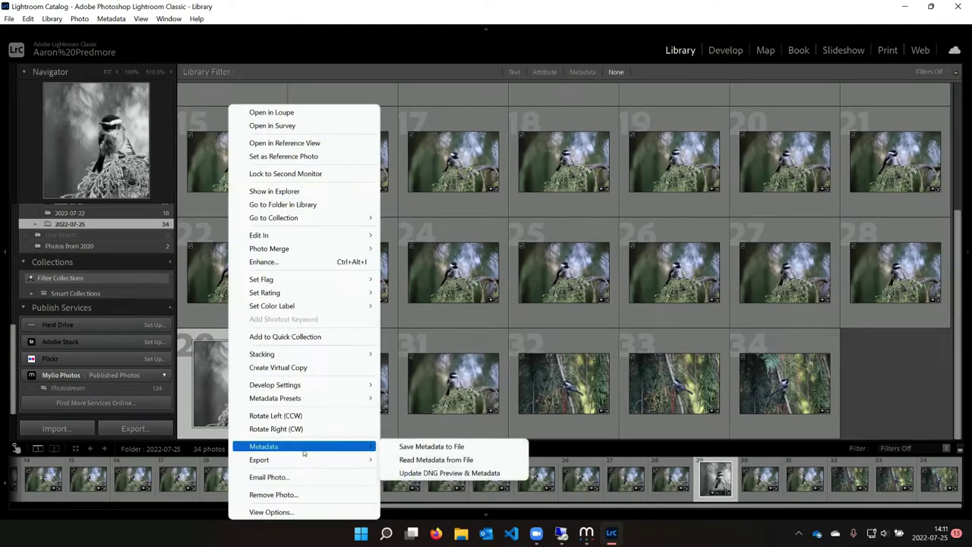
pyautogui.click(431, 447)
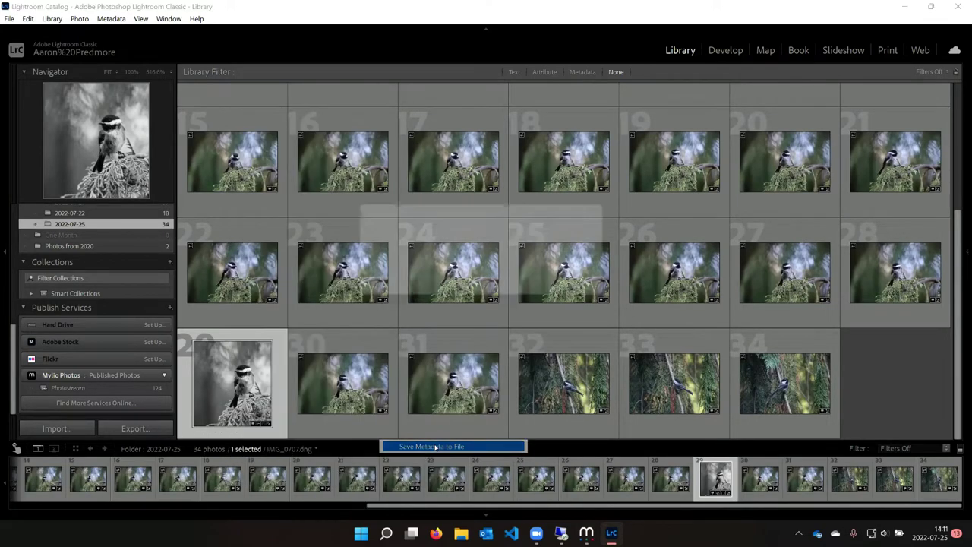
pyautogui.click(539, 287)
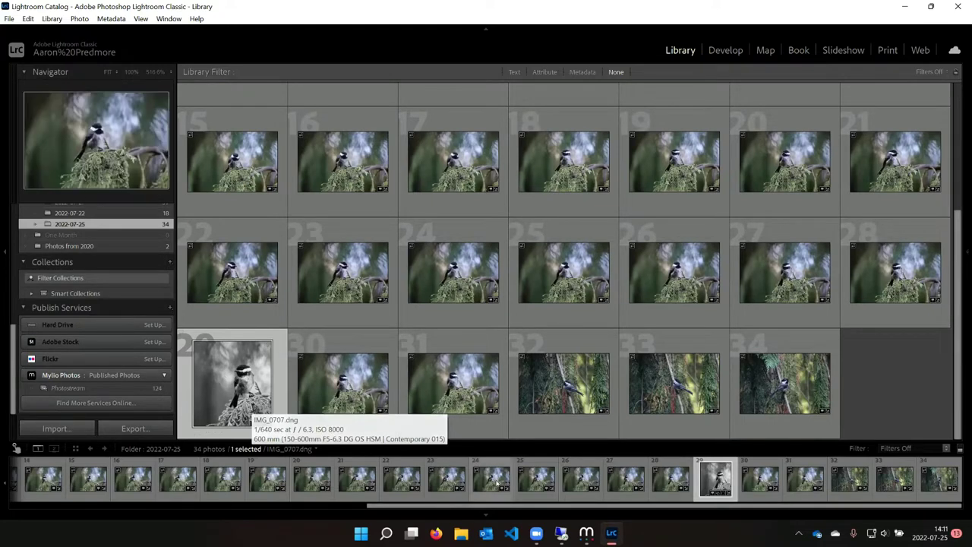
# On the remote desktop's Lightroom Classic, import the 2022-07-25 folder from WD Black 2 (E:) using Add, leaving out the monochrome bird image
pyautogui.moveTo(589, 534)
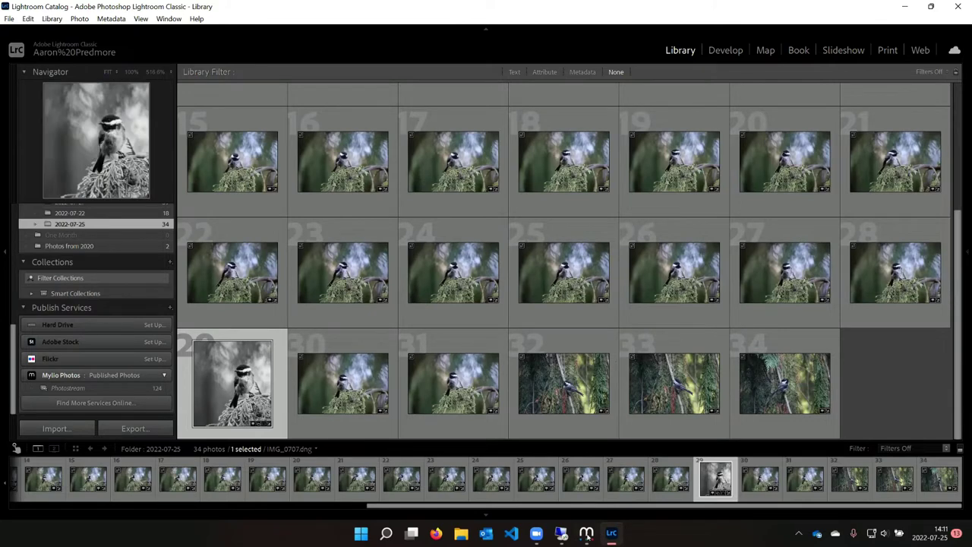
pyautogui.click(561, 532)
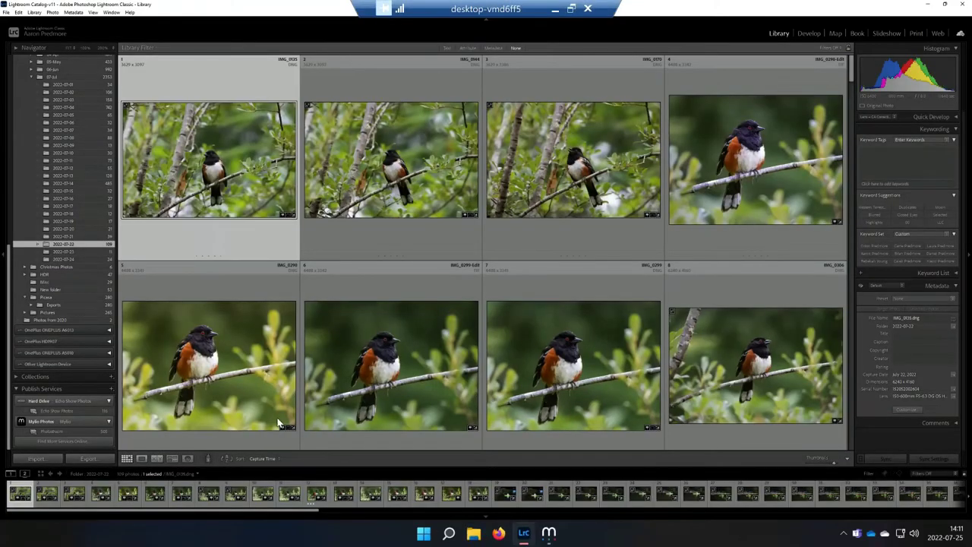
pyautogui.hotkey('ctrl', 'shift', 'i')
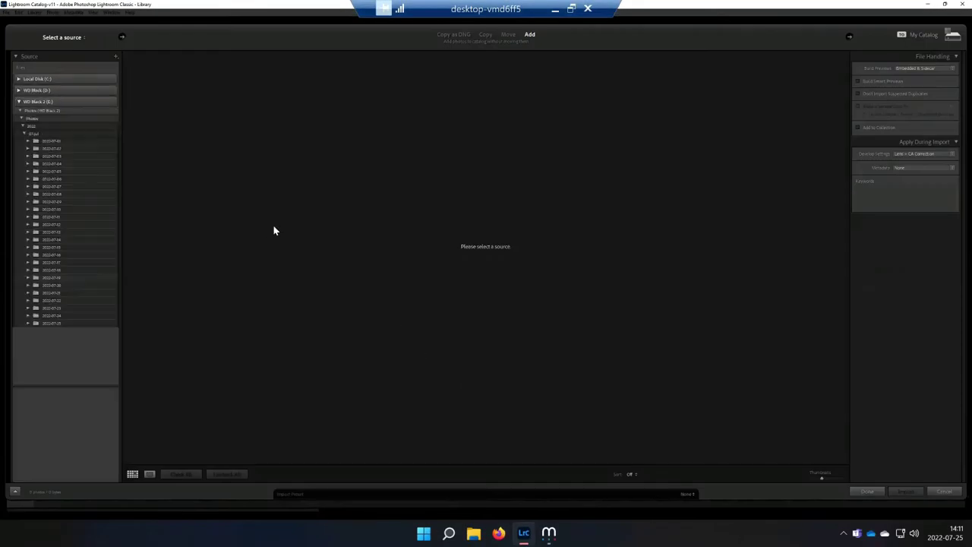
pyautogui.click(61, 323)
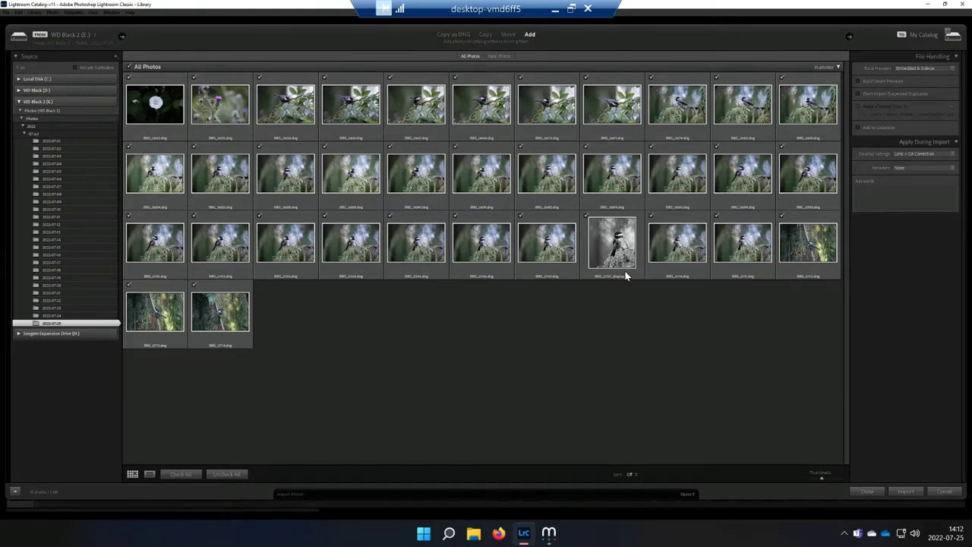
pyautogui.click(586, 218)
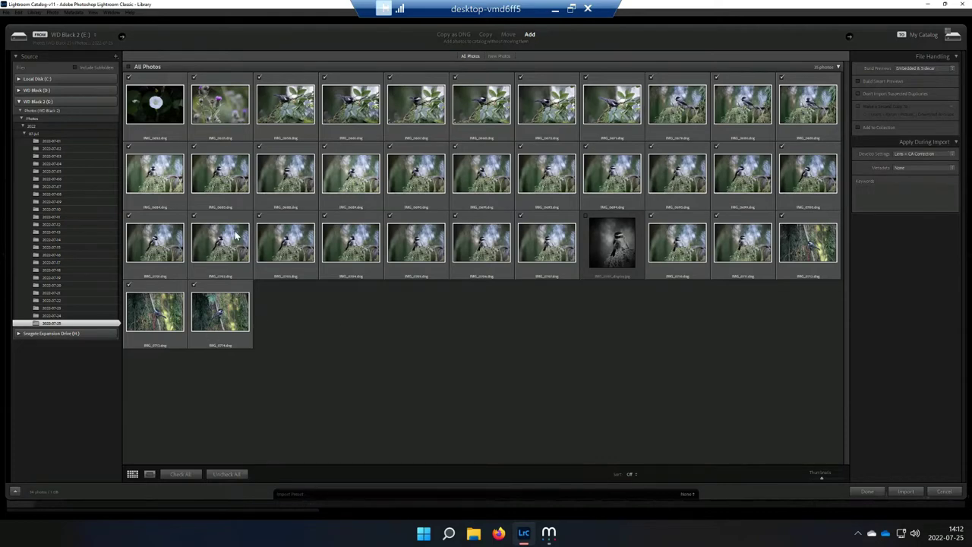
pyautogui.click(907, 492)
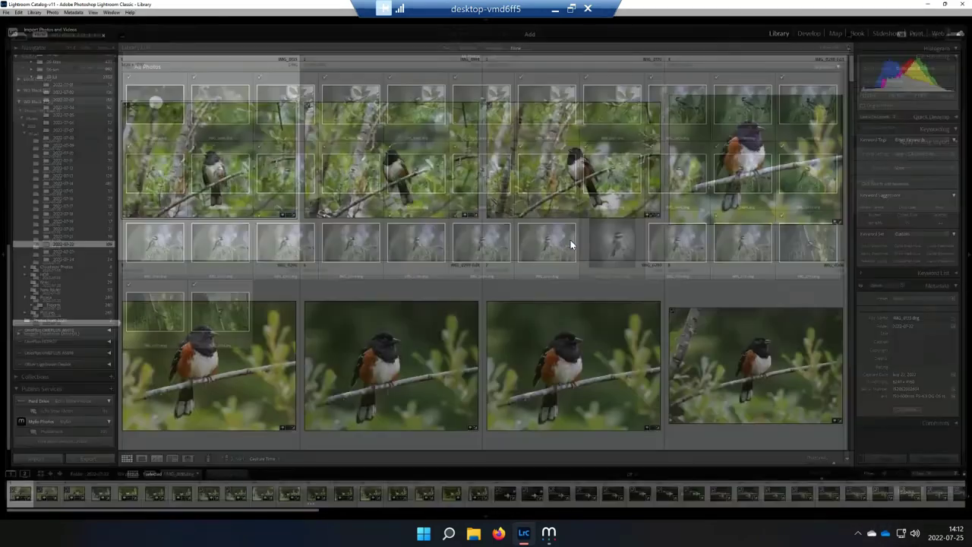
# Open the newly imported 2022-07-25 folder in the remote Lightroom Classic catalog and browse through its photos
pyautogui.scroll(-5, 32, 300)
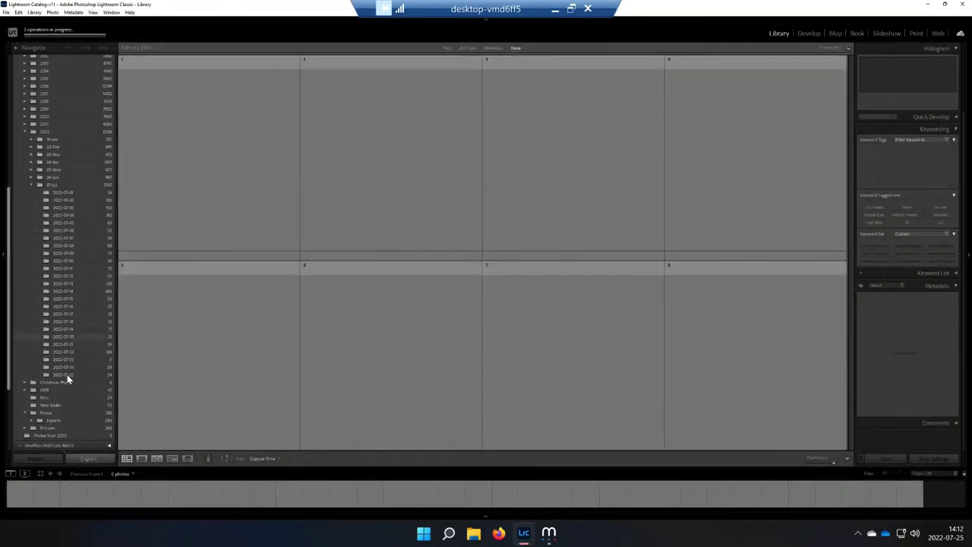
pyautogui.click(67, 374)
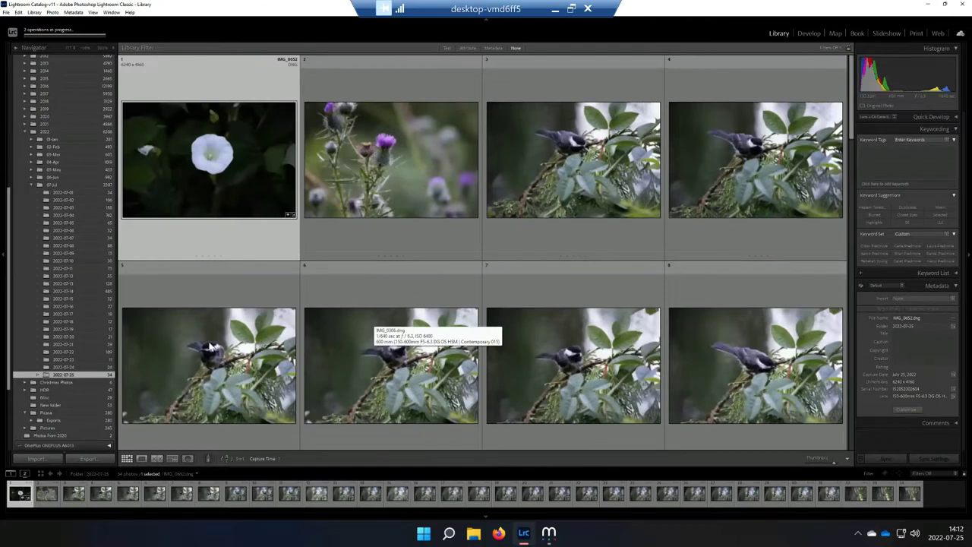
pyautogui.press('Down')
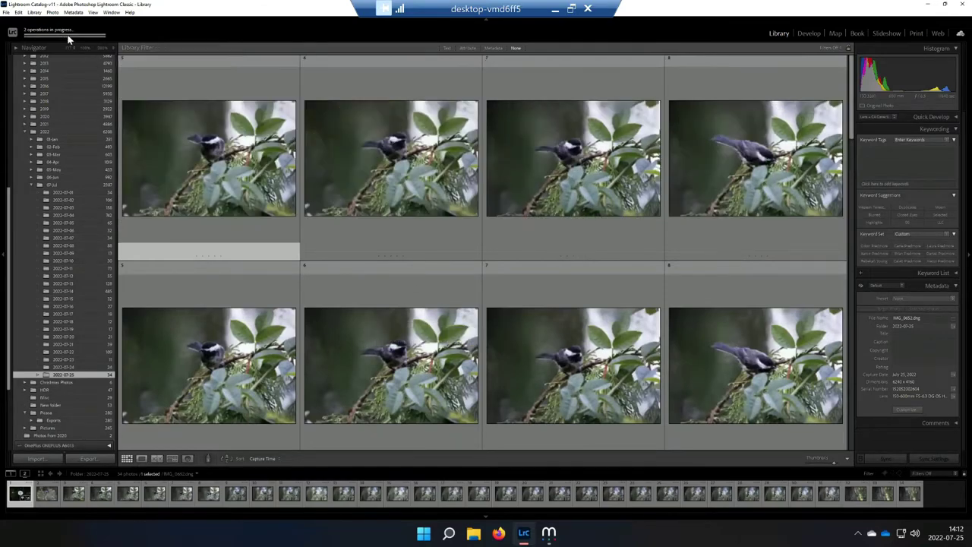
pyautogui.press('Down')
pyautogui.scroll(-2, 512, 327)
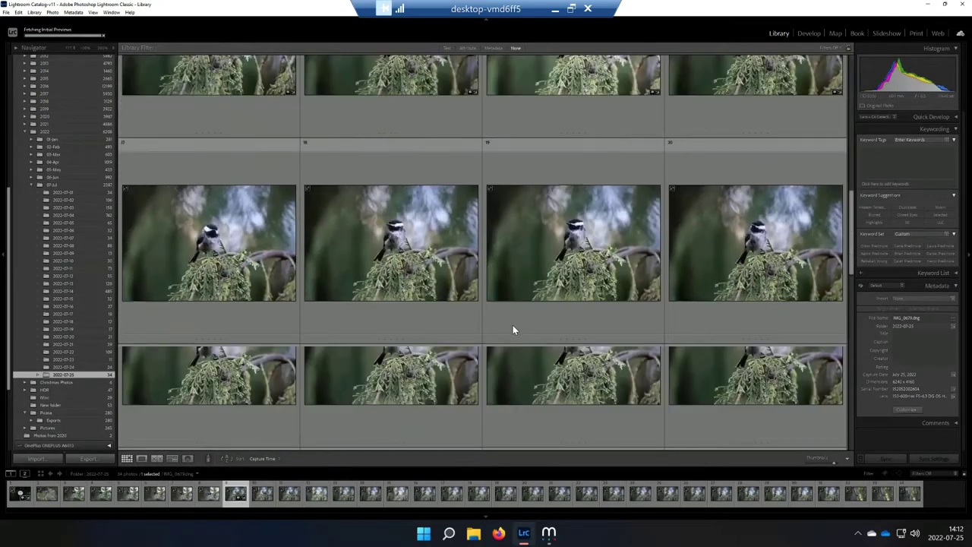
pyautogui.scroll(-2, 509, 320)
# Enlarge the thumbnails, select all photos in the folder and read their metadata from the files
pyautogui.press('=')
pyautogui.hotkey('ctrl', 'a')
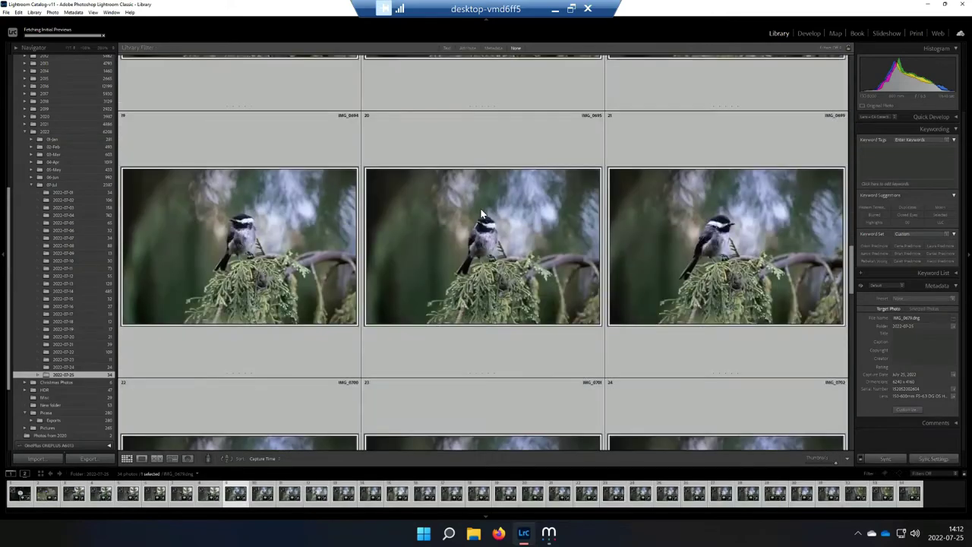
pyautogui.rightClick(477, 182)
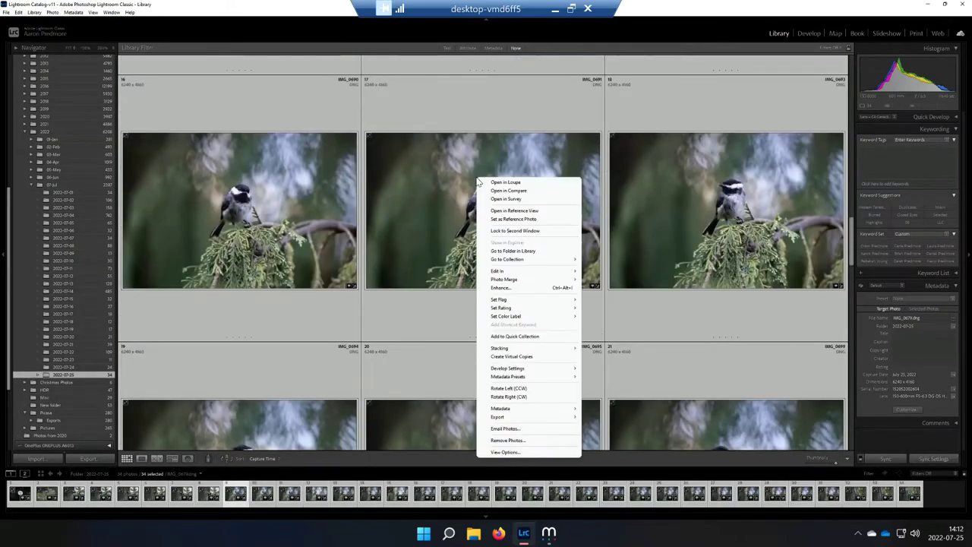
pyautogui.moveTo(532, 409)
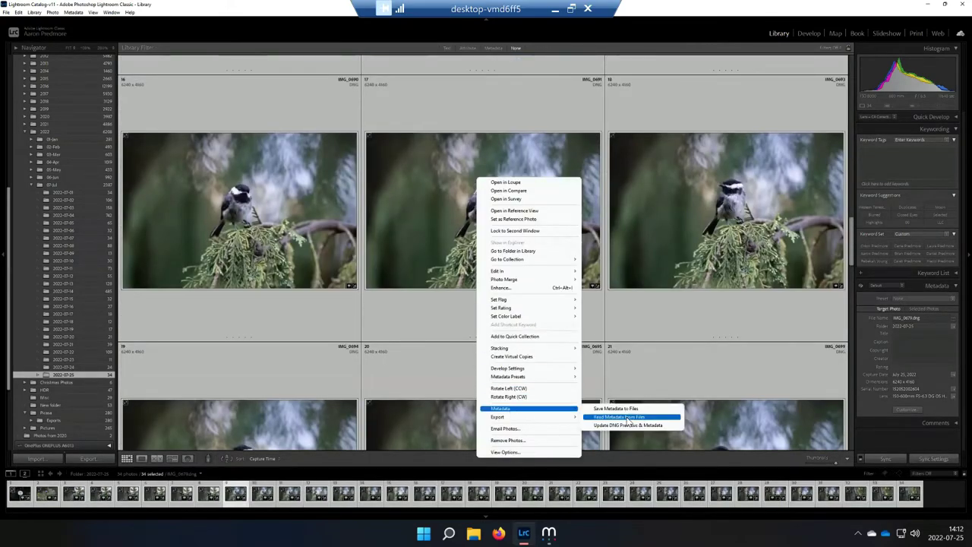
pyautogui.click(623, 417)
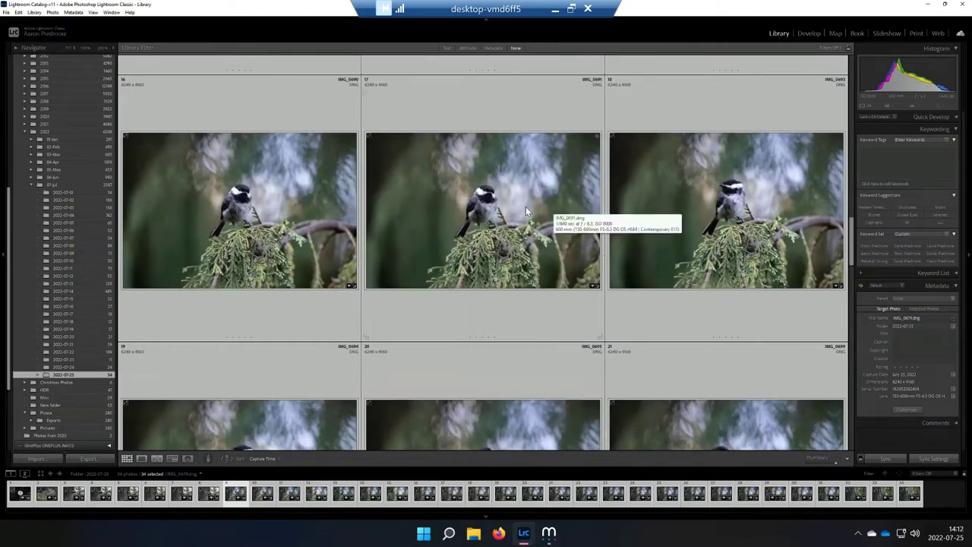
# Locate IMG_0707.dng near the end of the folder and open it in the Develop module
pyautogui.click(527, 233)
pyautogui.scroll(-5, 552, 219)
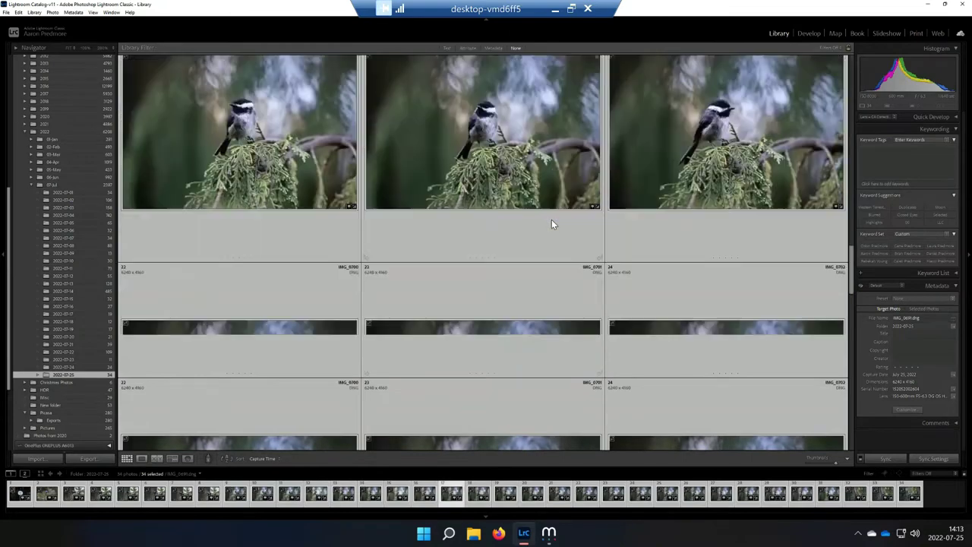
pyautogui.scroll(-4, 551, 219)
pyautogui.click(552, 219)
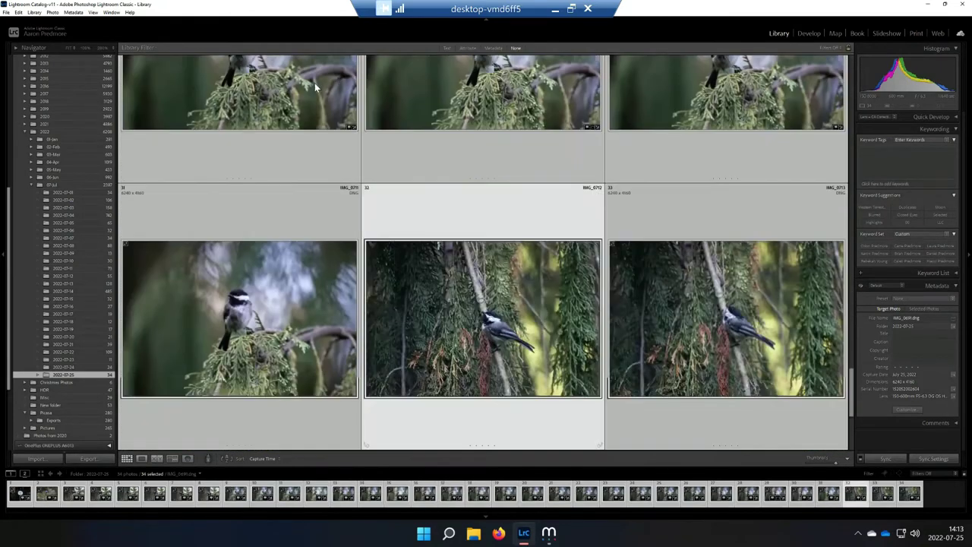
pyautogui.press('-')
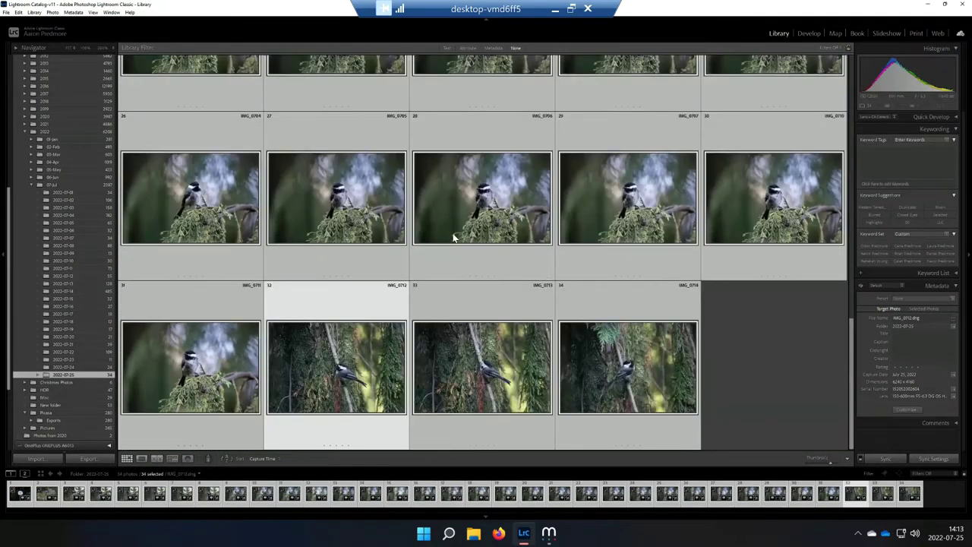
pyautogui.click(630, 327)
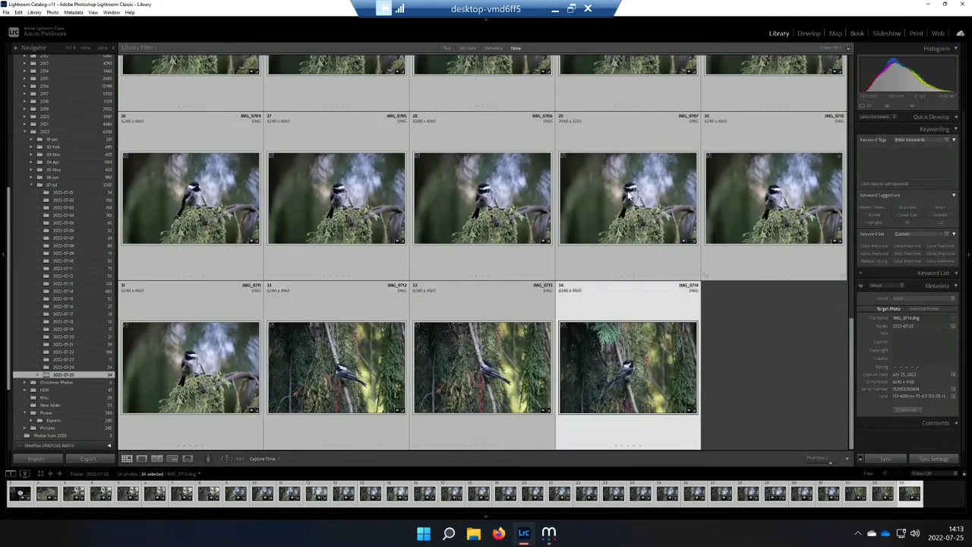
pyautogui.click(651, 218)
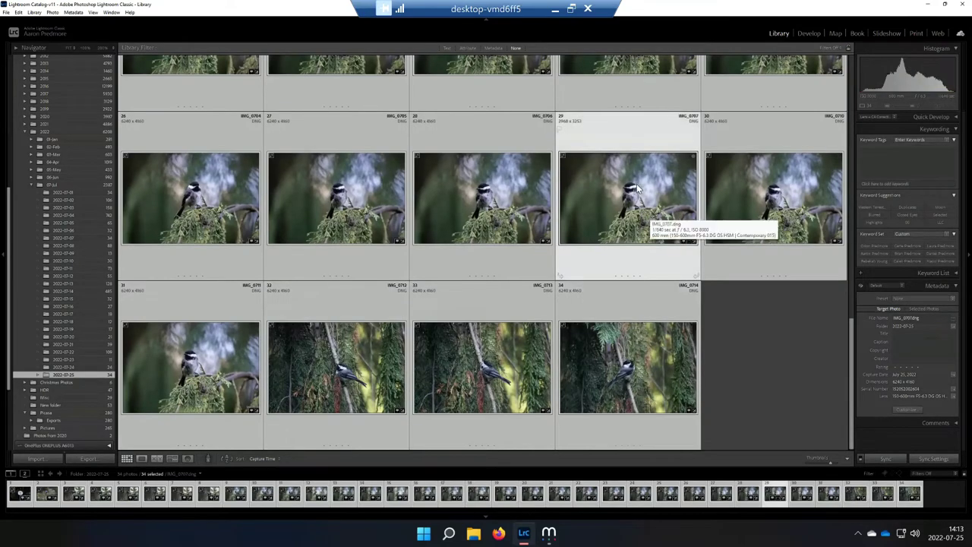
pyautogui.doubleClick(651, 218)
pyautogui.press('d')
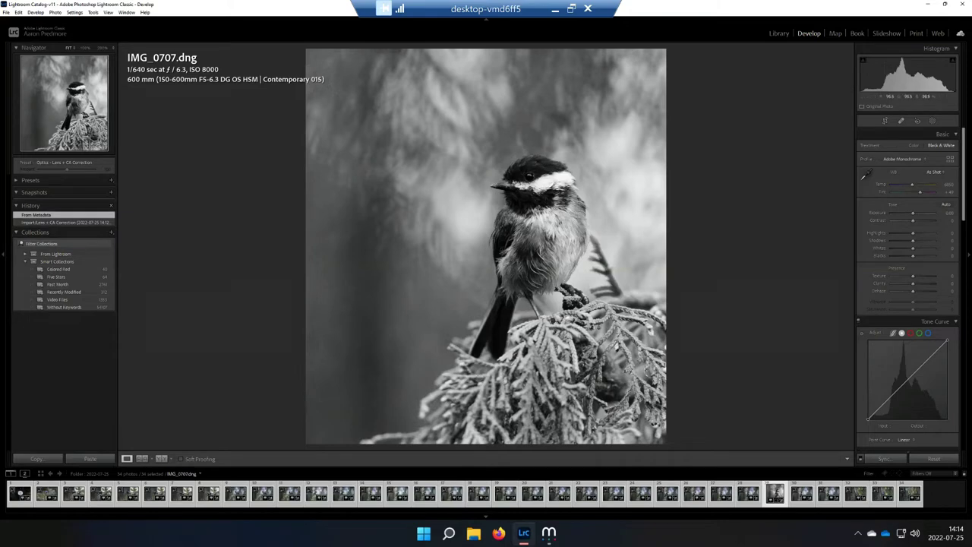
# Check how IMG_0707.dng looks in the Library's enlarged and grid views
pyautogui.click(779, 34)
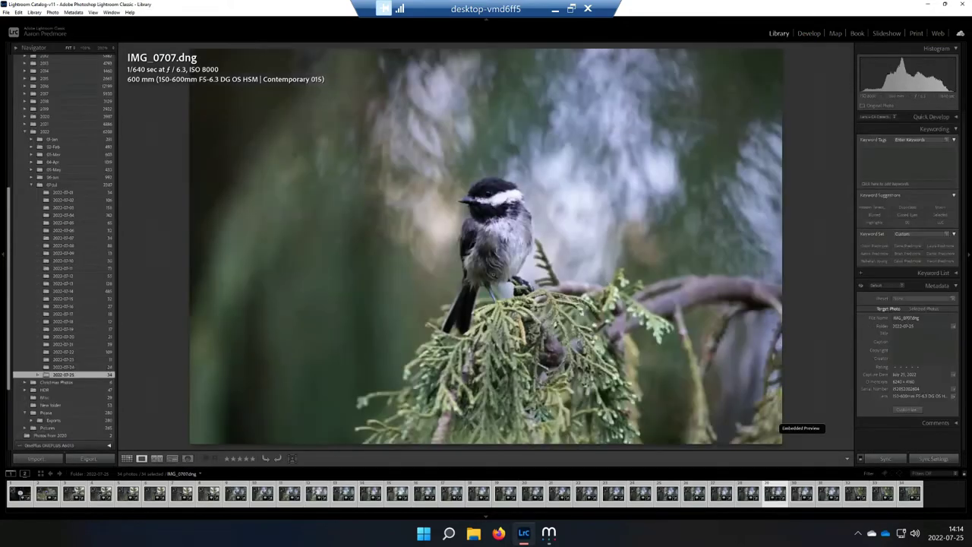
pyautogui.press('g')
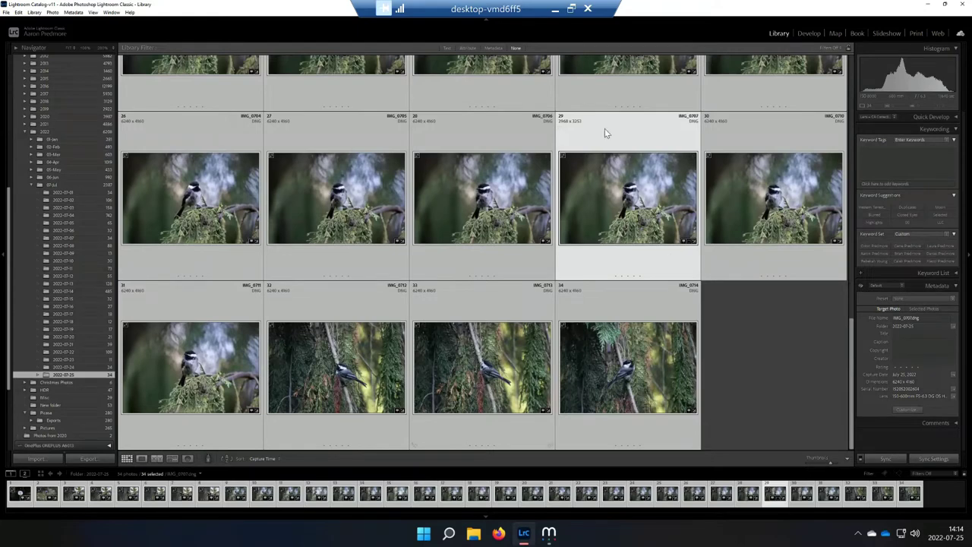
pyautogui.doubleClick(612, 184)
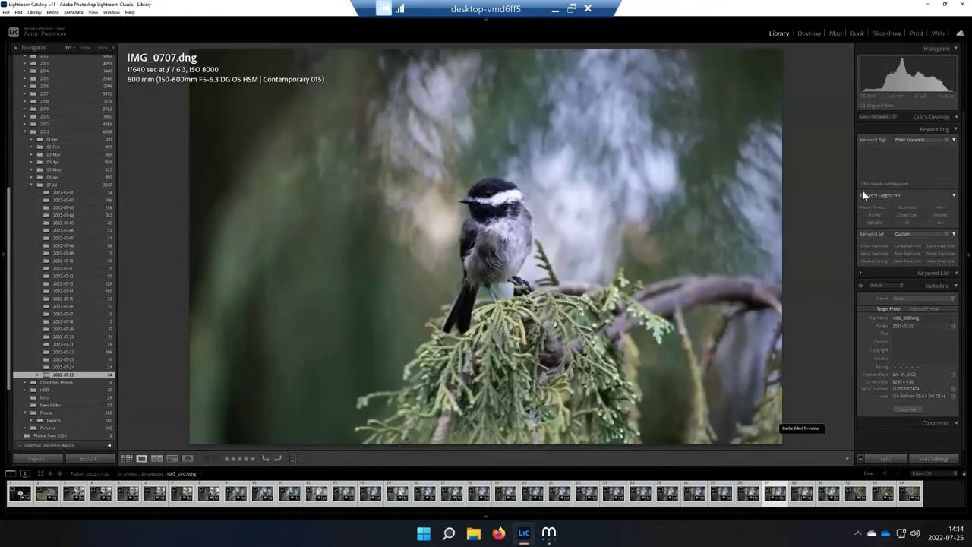
# Raise the exposure of IMG_0707.dng slightly in the Develop module and go back to the Library grid
pyautogui.click(809, 33)
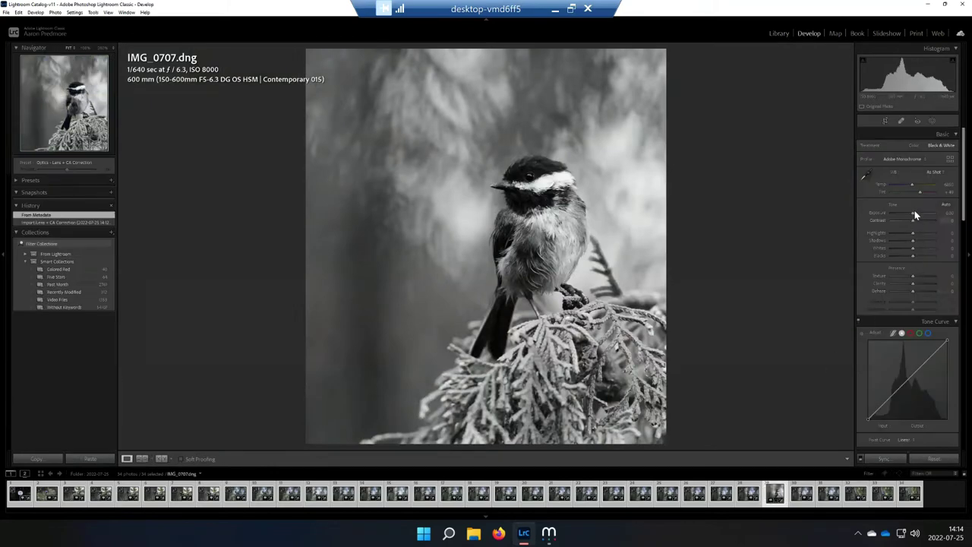
pyautogui.click(916, 213)
pyautogui.click(947, 213)
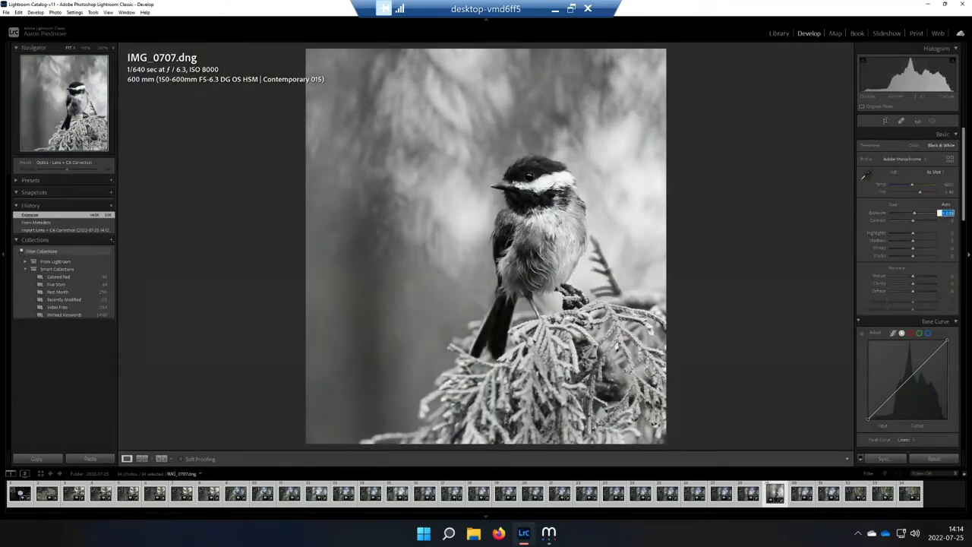
pyautogui.press('g')
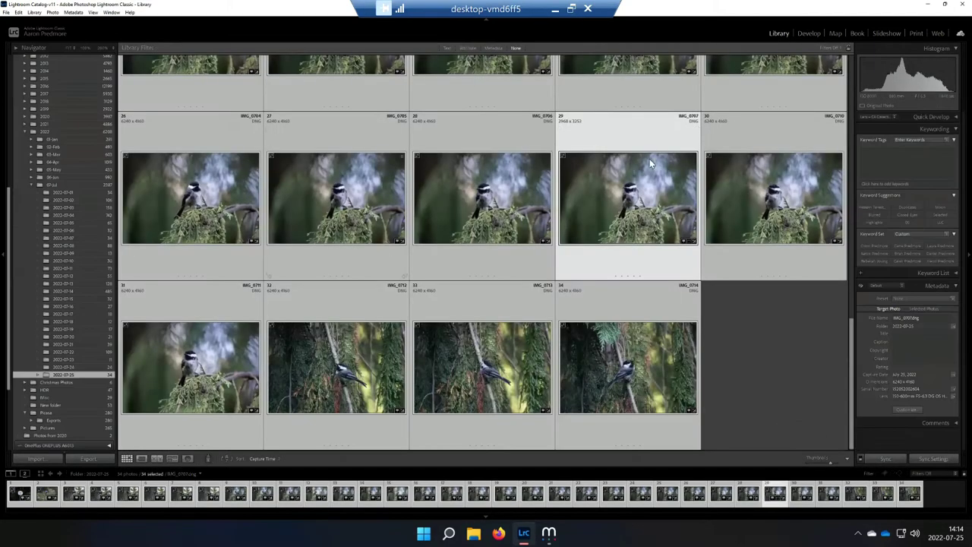
# Leave the remote desktop and look over the 2022-07-25 photos in the local Lightroom Classic catalog
pyautogui.click(556, 6)
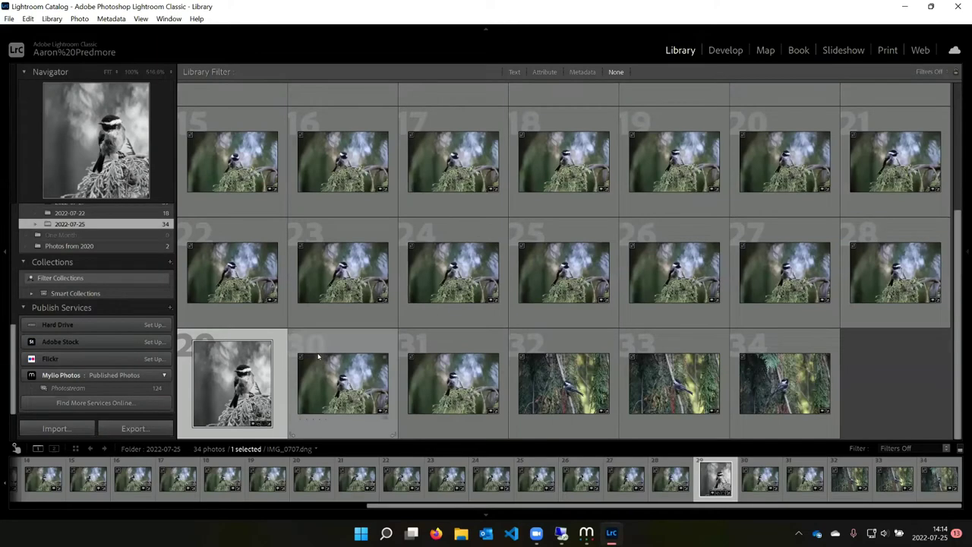
pyautogui.scroll(3, 320, 365)
pyautogui.scroll(-3, 323, 374)
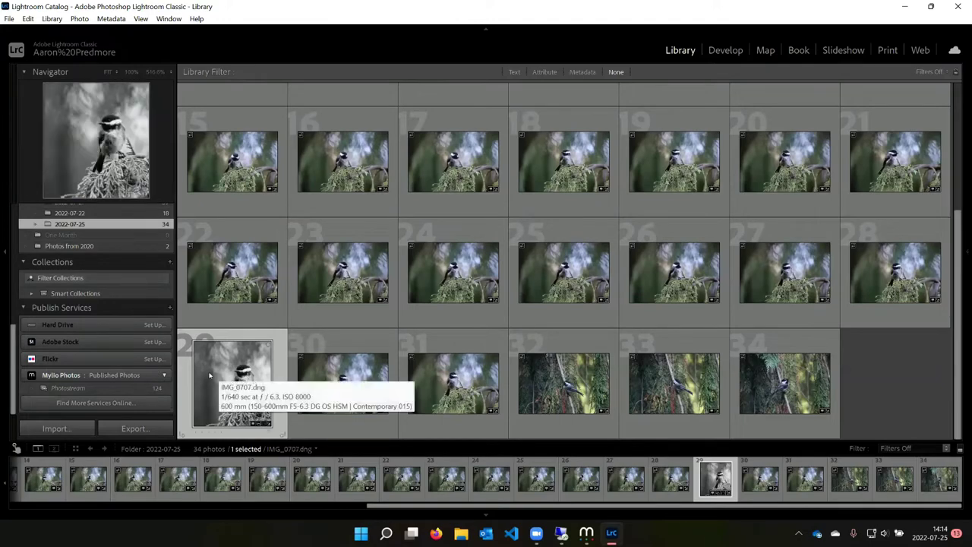
# Switch to Mylio Photos and open the blue-sky field photo from Jul 25, 2022 in single view
pyautogui.click(586, 532)
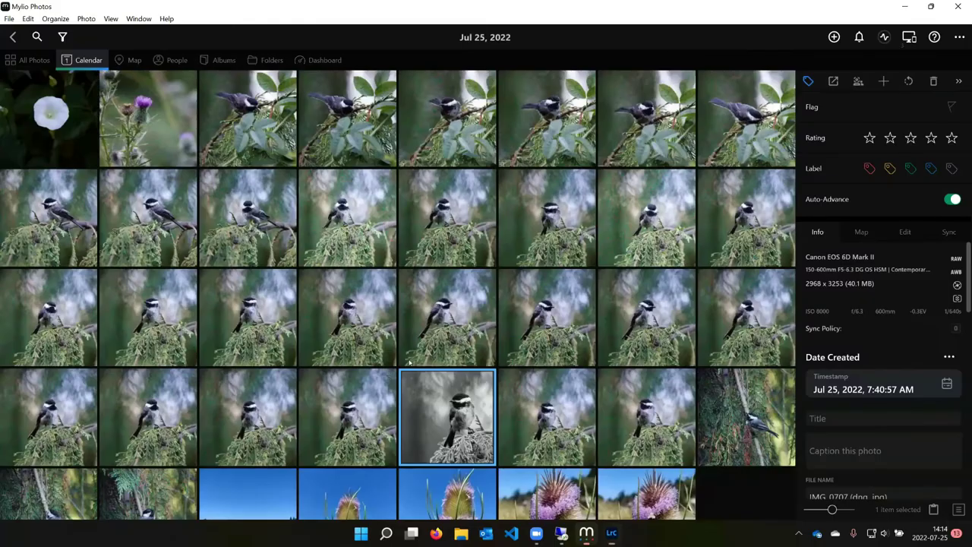
pyautogui.scroll(-2, 490, 417)
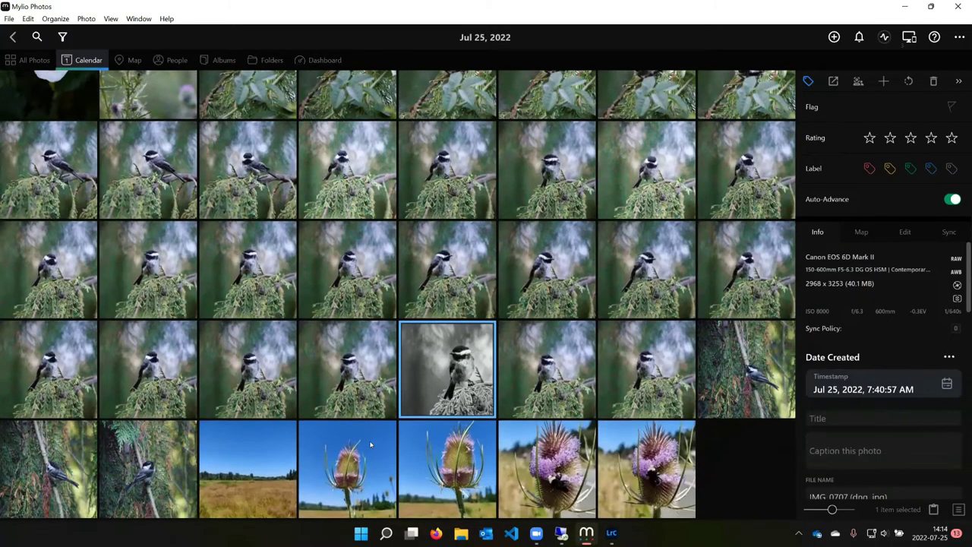
pyautogui.click(254, 466)
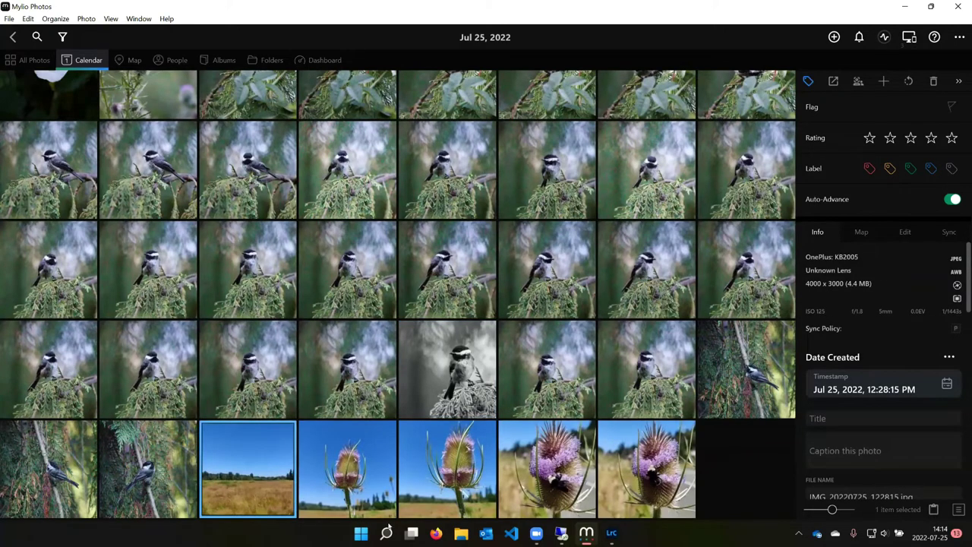
pyautogui.doubleClick(261, 456)
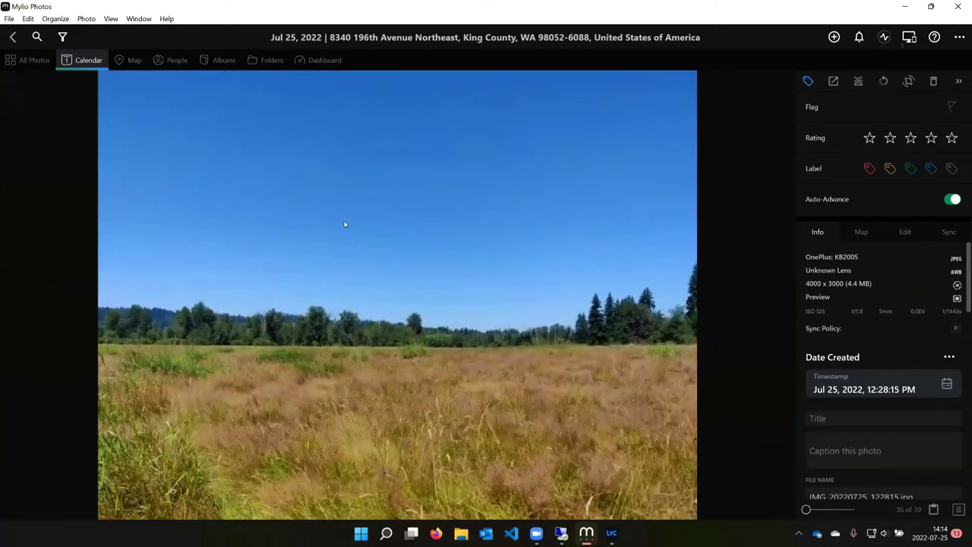
# Send the field photo from Mylio Photos to Adobe Lightroom Classic for editing
pyautogui.rightClick(344, 224)
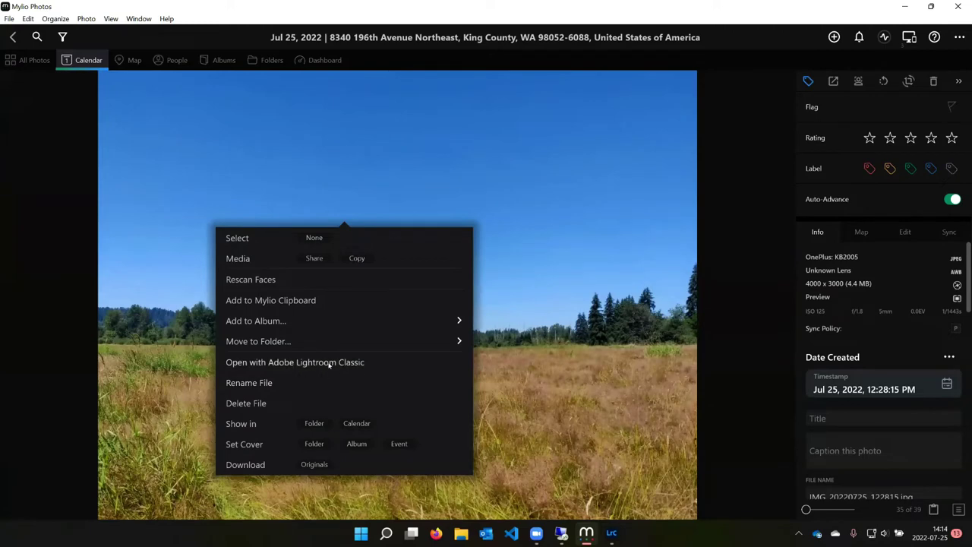
pyautogui.press('Escape')
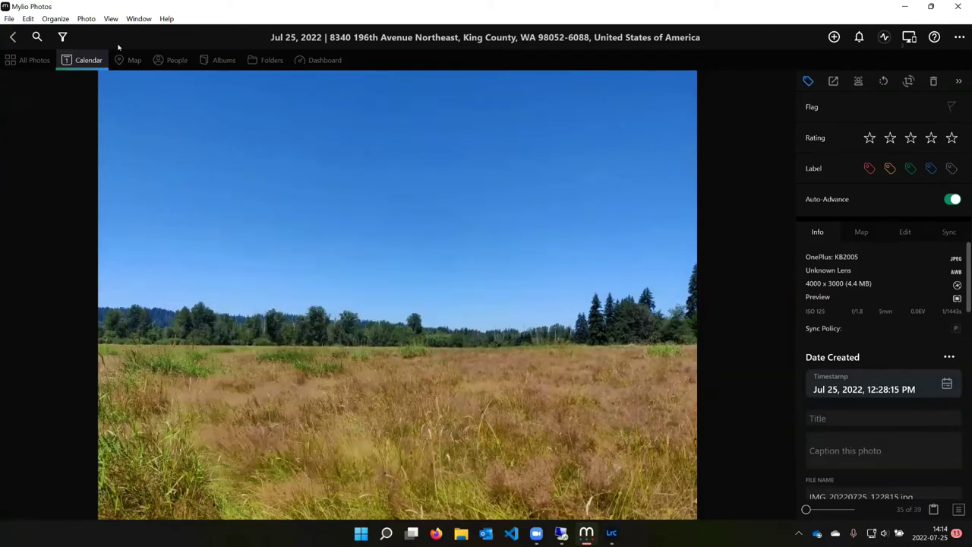
pyautogui.click(86, 18)
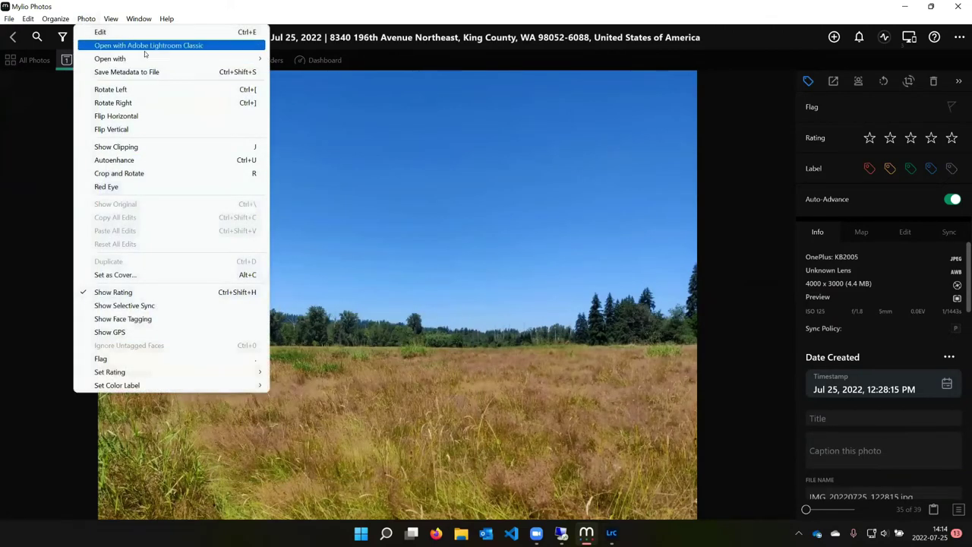
pyautogui.moveTo(125, 59)
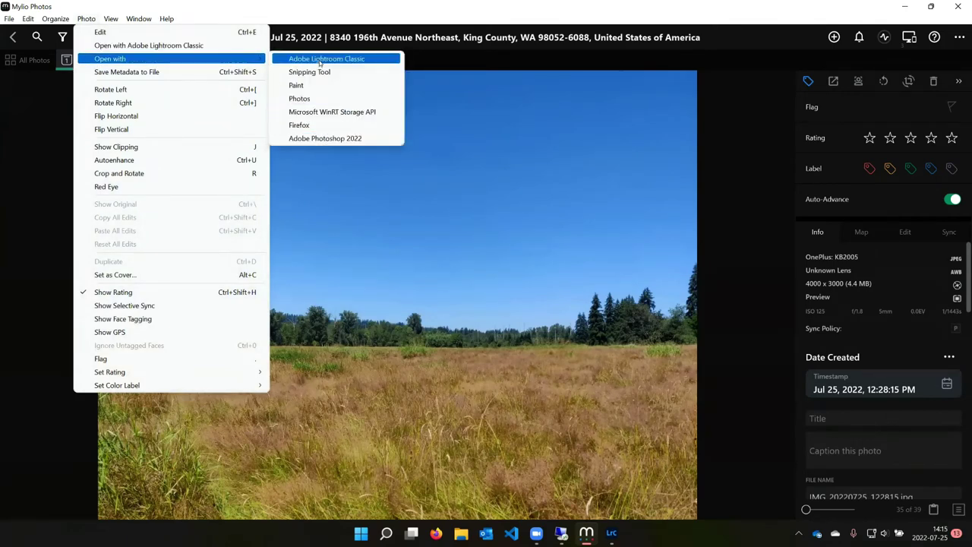
pyautogui.click(152, 46)
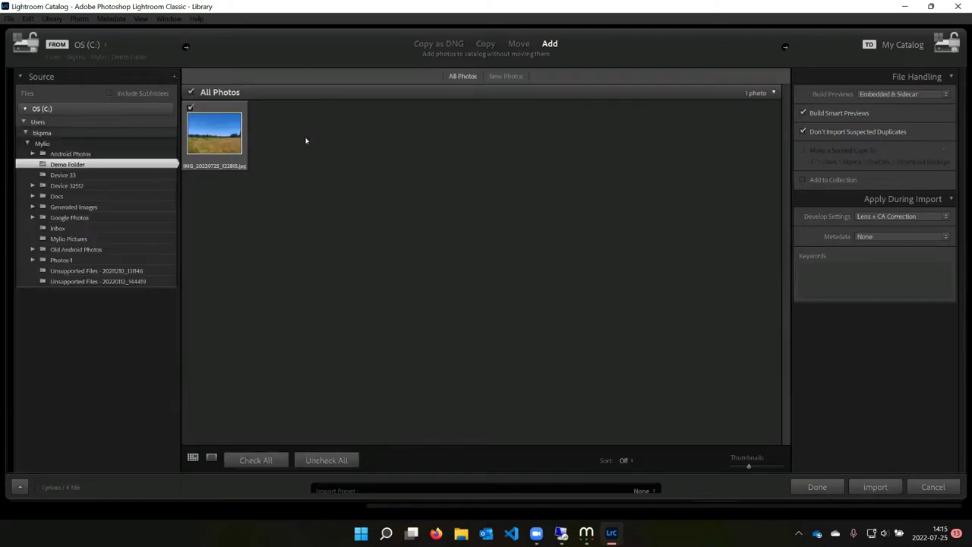
# Import IMG_20220725_122815.jpg into the Lightroom Classic catalog using Add, and open it in the Develop module
pyautogui.click(876, 486)
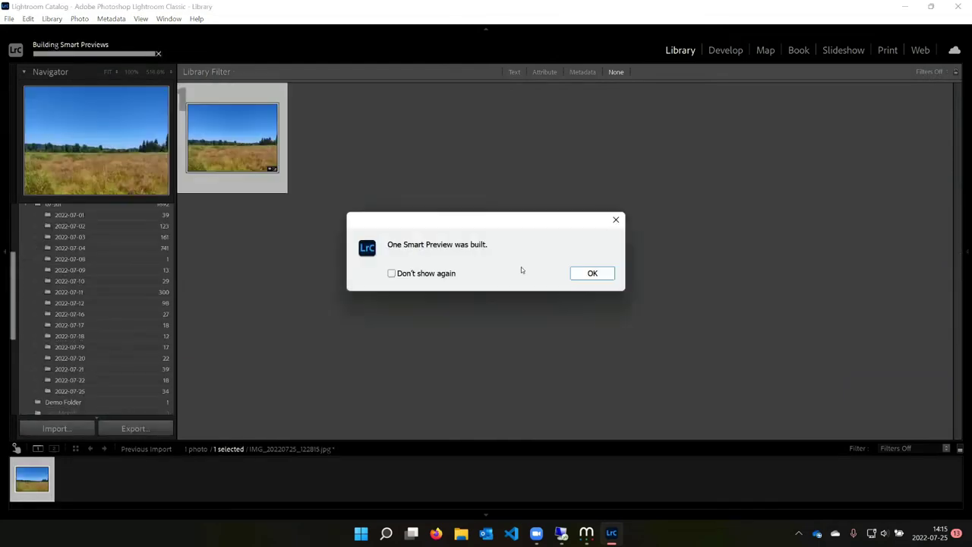
pyautogui.click(593, 273)
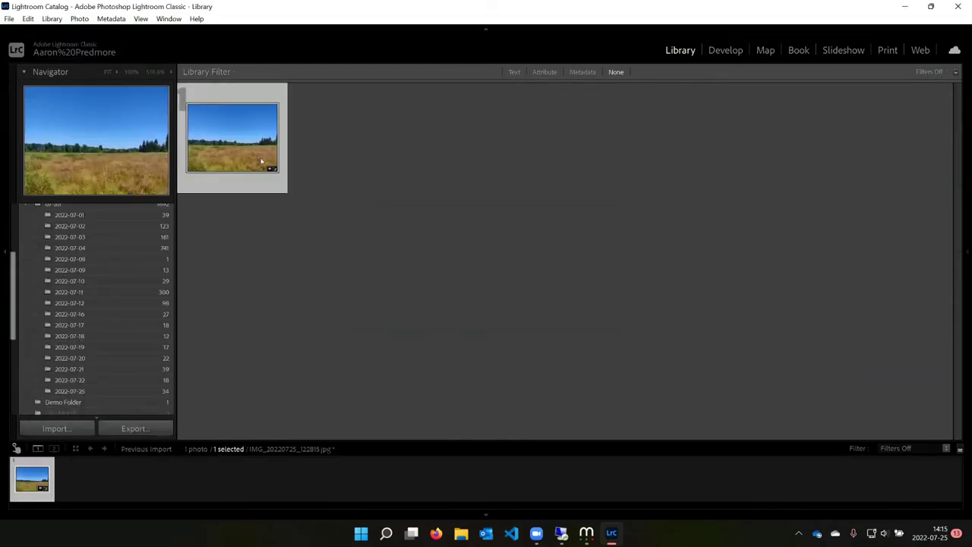
pyautogui.press('e')
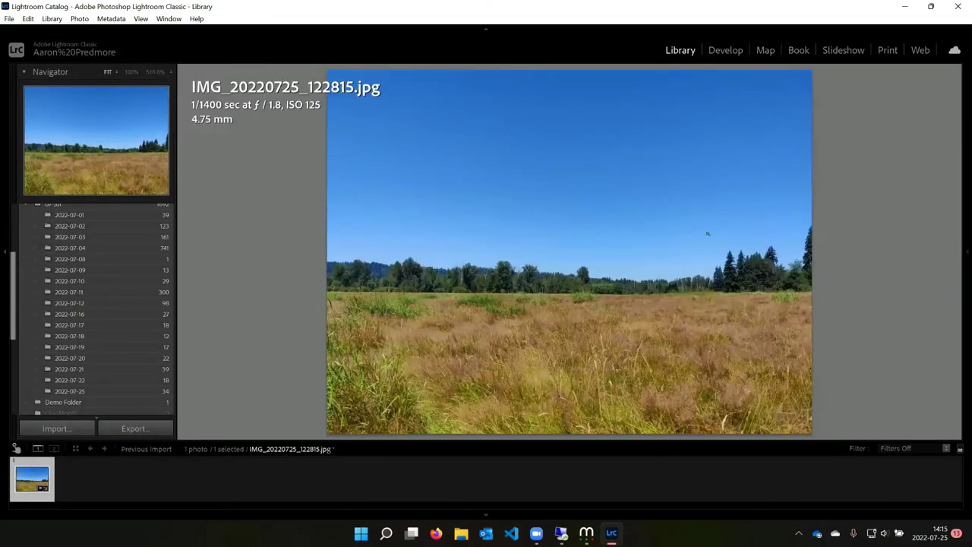
pyautogui.click(707, 53)
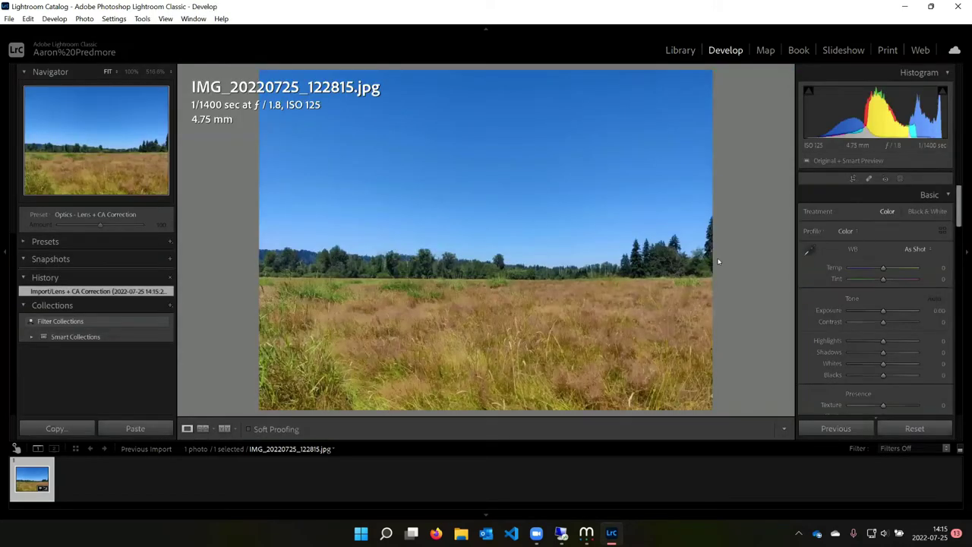
# Crop the lower part of the foreground grass off IMG_20220725_122815.jpg
pyautogui.press('r')
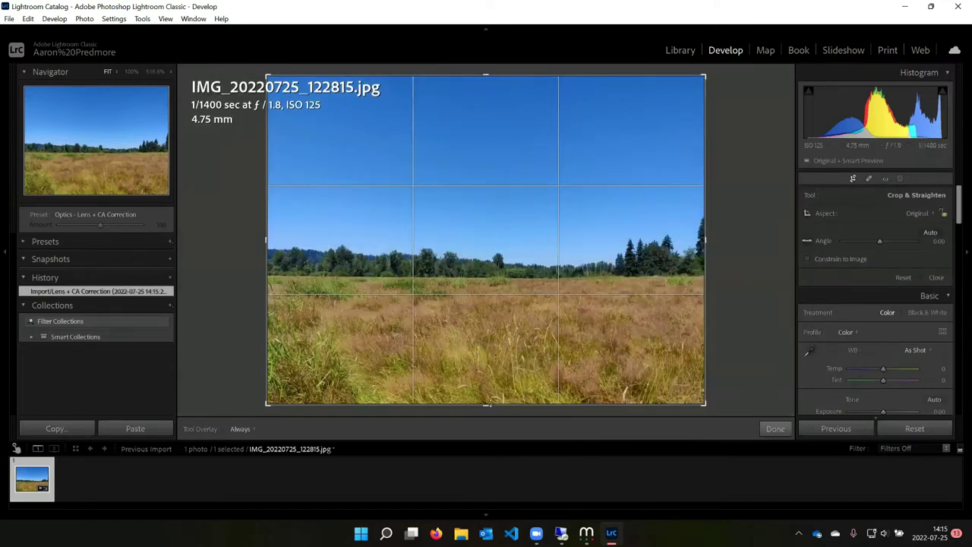
pyautogui.moveTo(487, 404); pyautogui.dragTo(487, 344)
pyautogui.press('Return')
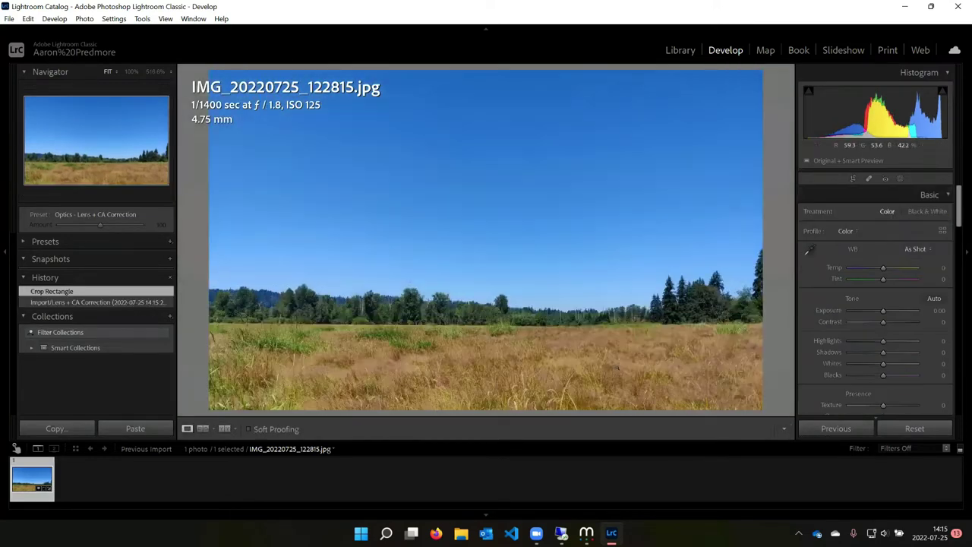
# Add the cropped field photo to the Mylio Photos Photostream published collection in the Library and publish it
pyautogui.press('g')
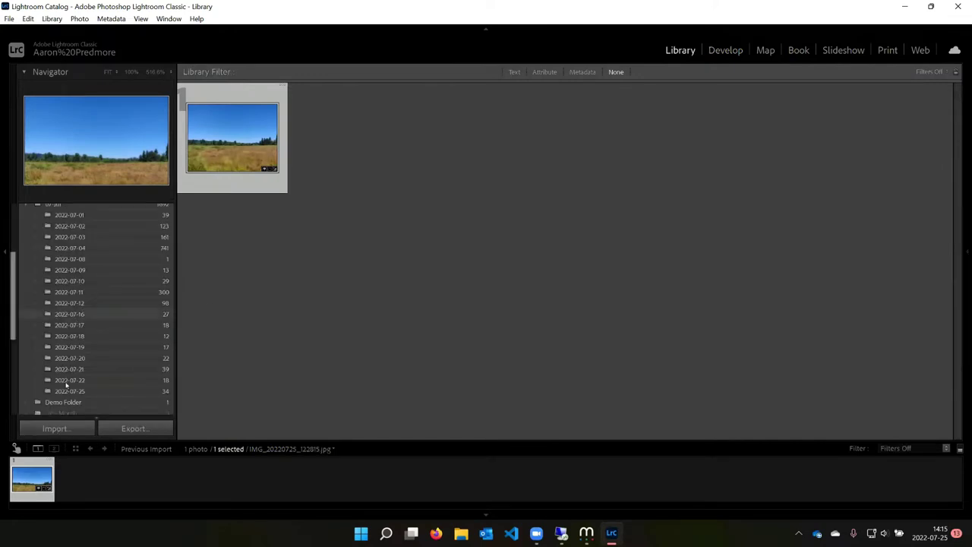
pyautogui.scroll(-5, 66, 385)
pyautogui.moveTo(226, 148); pyautogui.dragTo(68, 387)
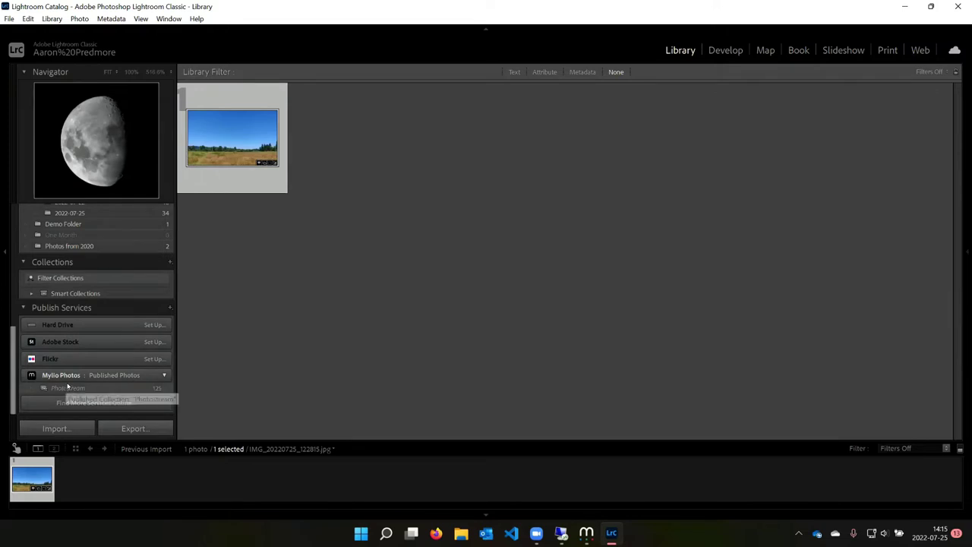
pyautogui.rightClick(68, 388)
pyautogui.click(127, 477)
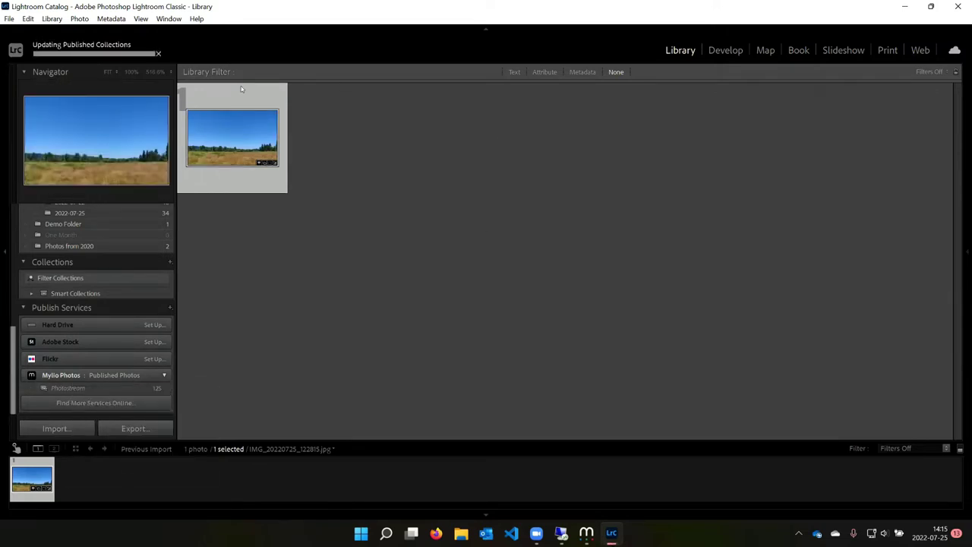
# Switch to Mylio Photos and check the published crop of the field photo in the Jul 25, 2022 grid and single view
pyautogui.click(589, 533)
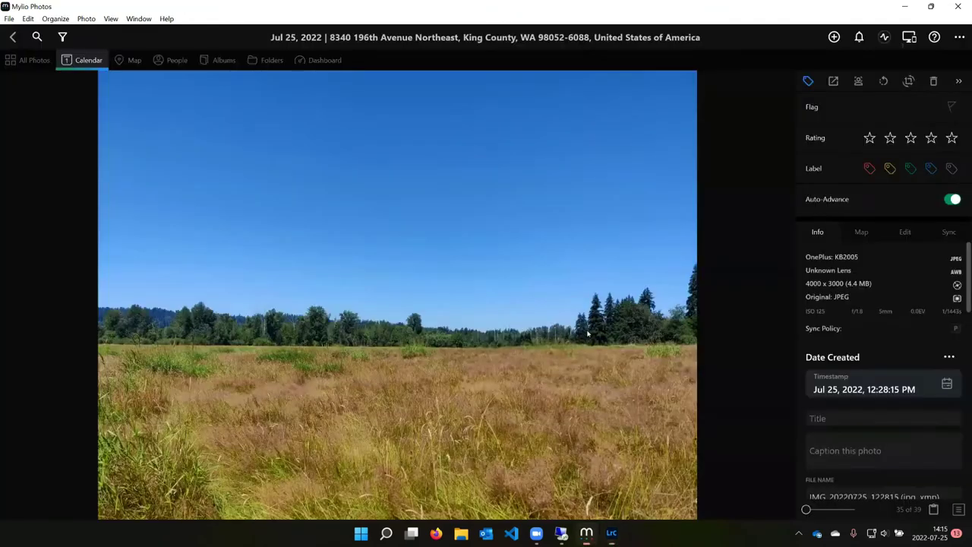
pyautogui.click(14, 37)
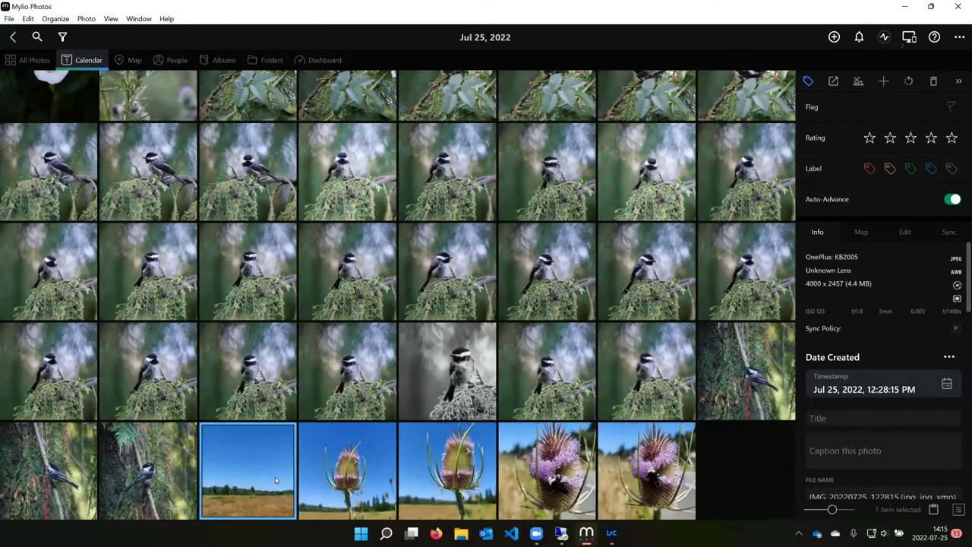
pyautogui.doubleClick(275, 477)
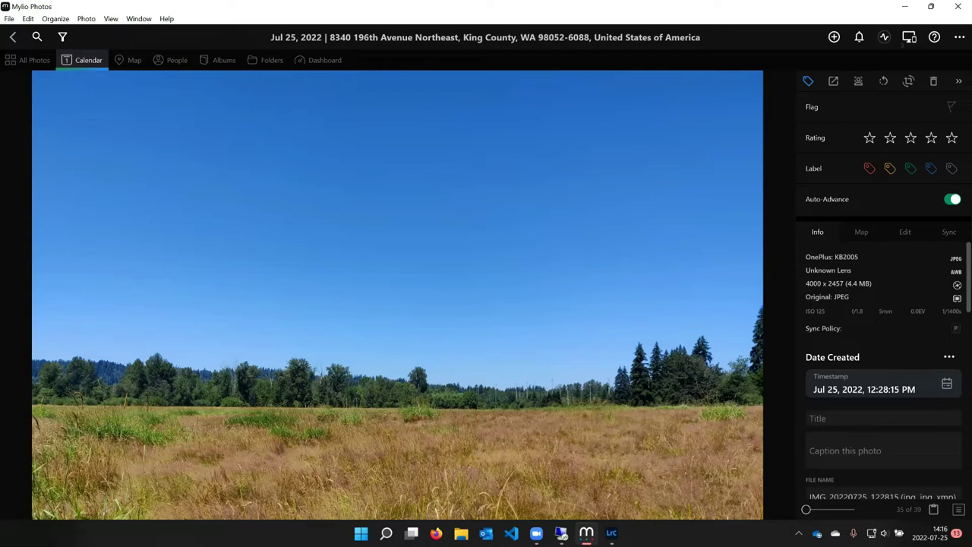
# Return to Lightroom Classic with Mylio Photos minimized and show the photos of the 2022-07-25 folder
pyautogui.click(905, 7)
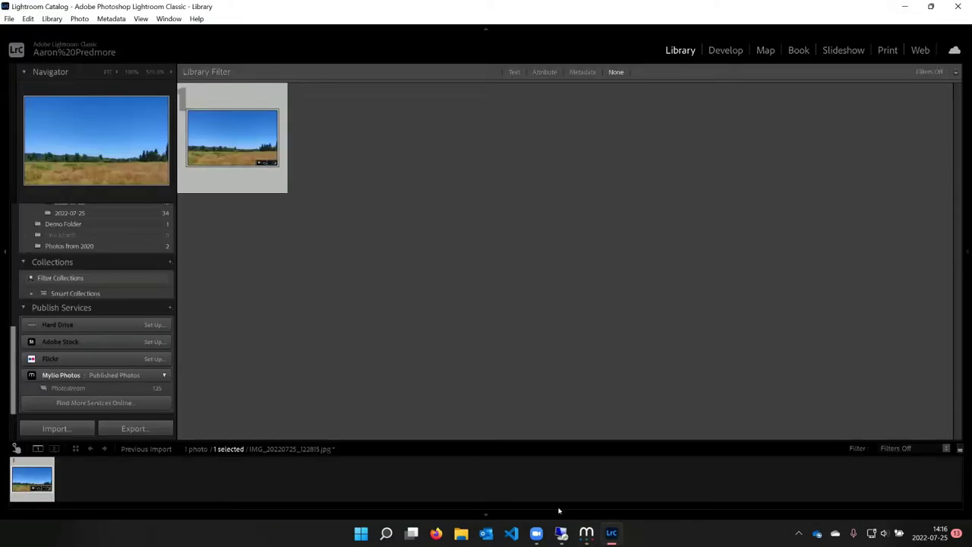
pyautogui.moveTo(614, 534)
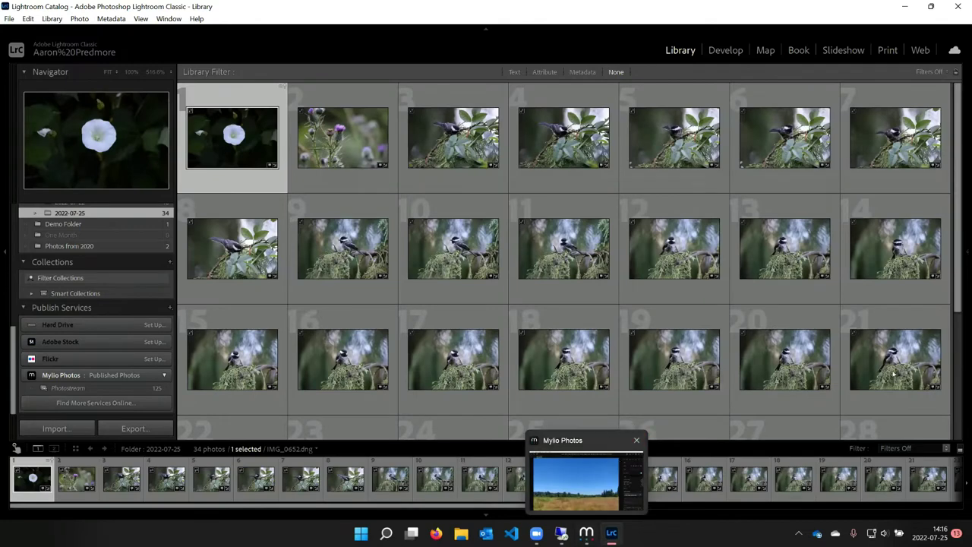
pyautogui.click(586, 532)
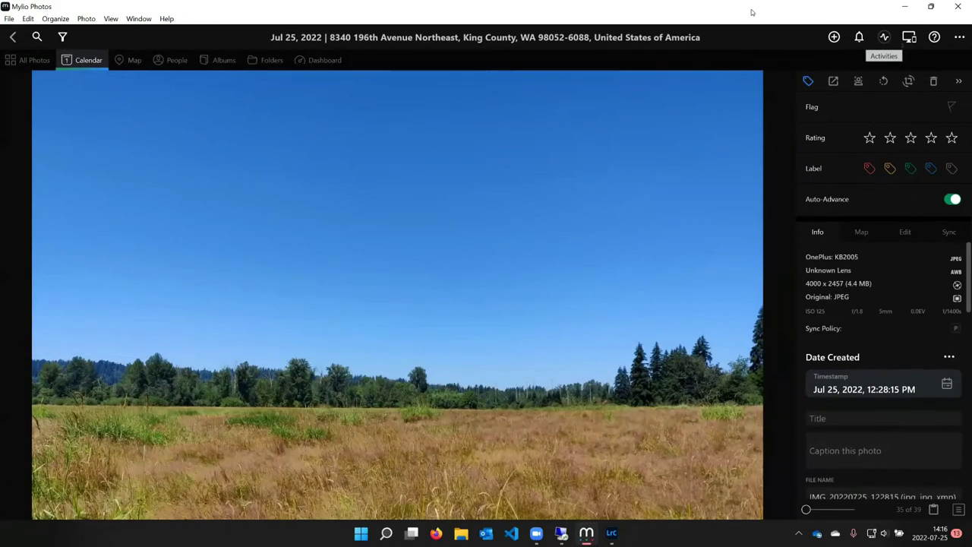
pyautogui.doubleClick(752, 12)
pyautogui.press('super+Down')
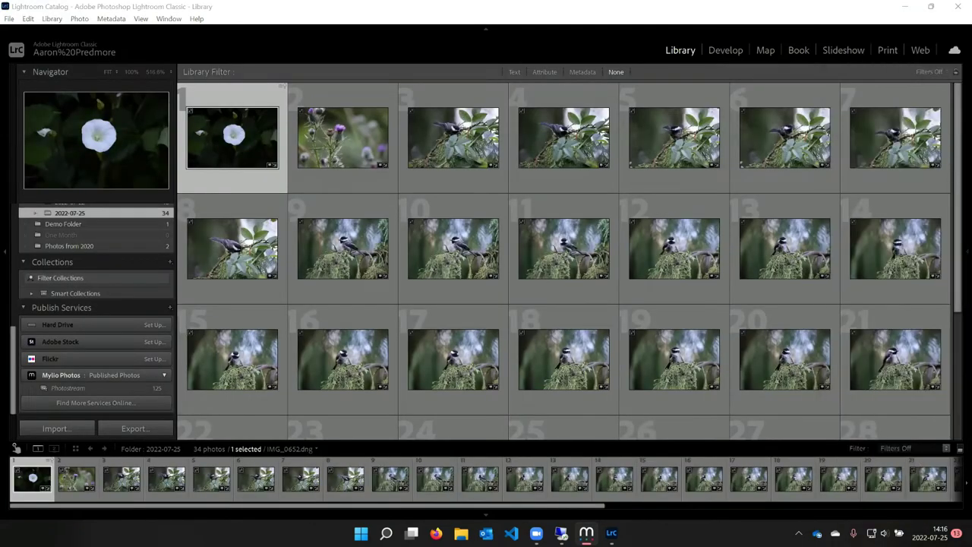
# Open the black-and-white bird photo IMG_0707.dng in the Develop module and reset all its edits
pyautogui.scroll(-1, 559, 315)
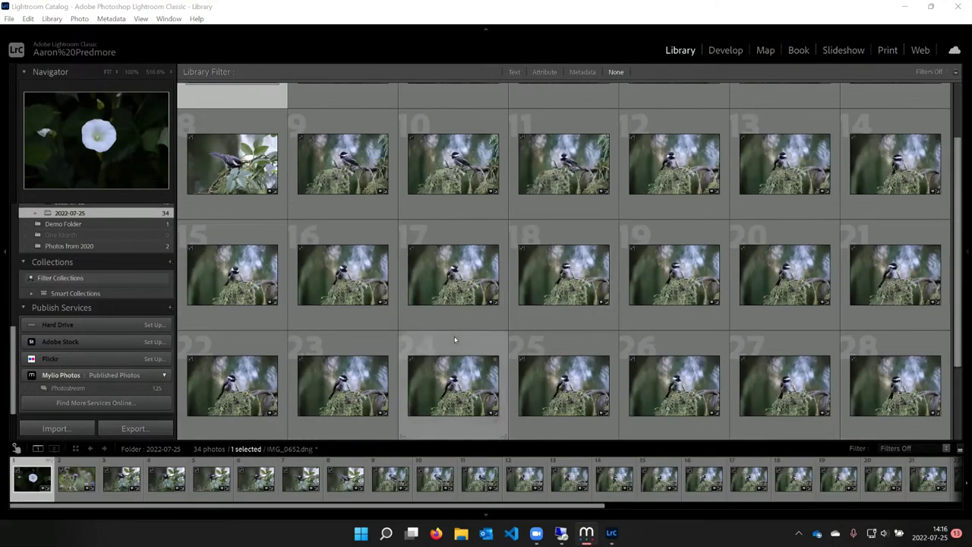
pyautogui.scroll(-1, 455, 339)
pyautogui.doubleClick(231, 383)
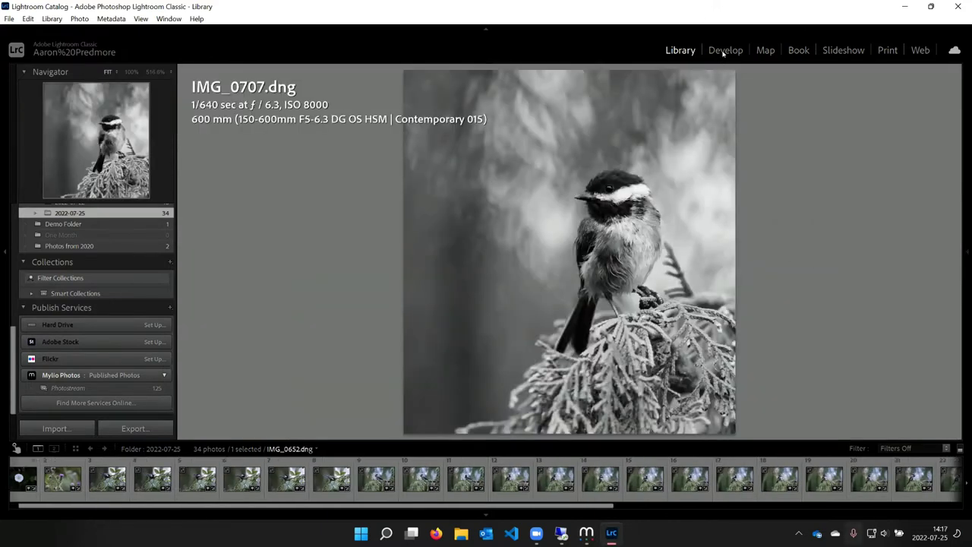
pyautogui.click(725, 51)
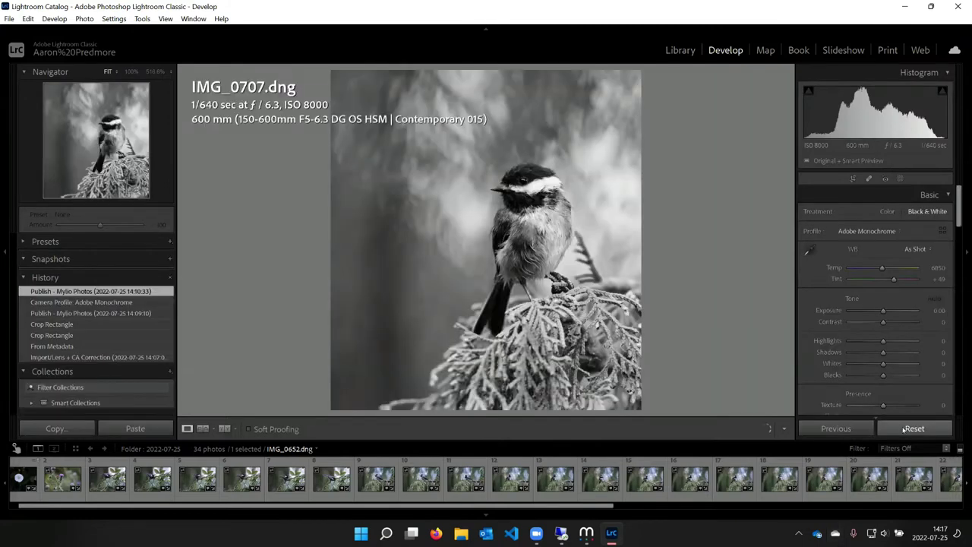
pyautogui.click(915, 429)
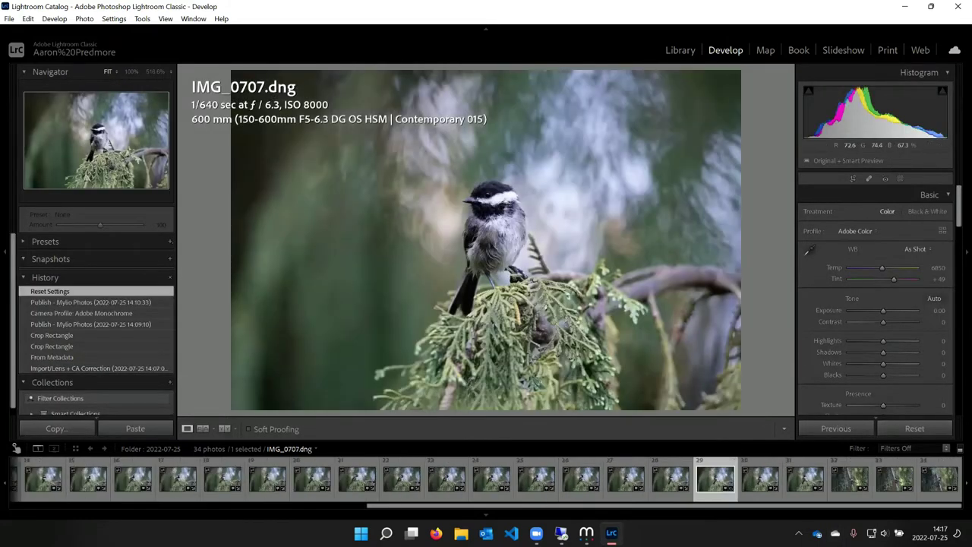
# Crop IMG_0707.dng more tightly, placing the bird right of centre above the branch
pyautogui.click(853, 179)
pyautogui.moveTo(715, 113); pyautogui.dragTo(592, 243)
pyautogui.moveTo(500, 293); pyautogui.dragTo(517, 285)
pyautogui.press('Return')
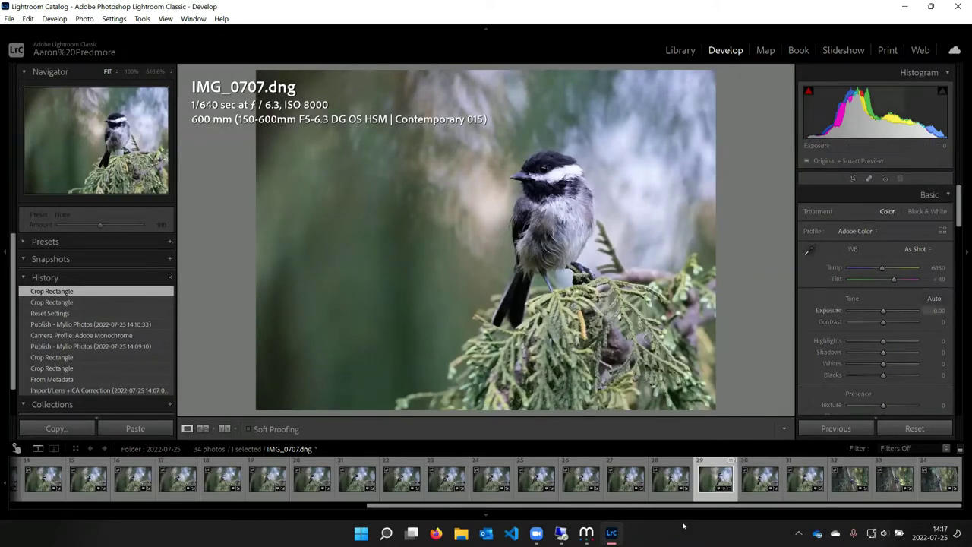
# Apply auto tone settings to the bird photo, set Exposure to 0 and lower Highlights to -52
pyautogui.hotkey('ctrl', 'u')
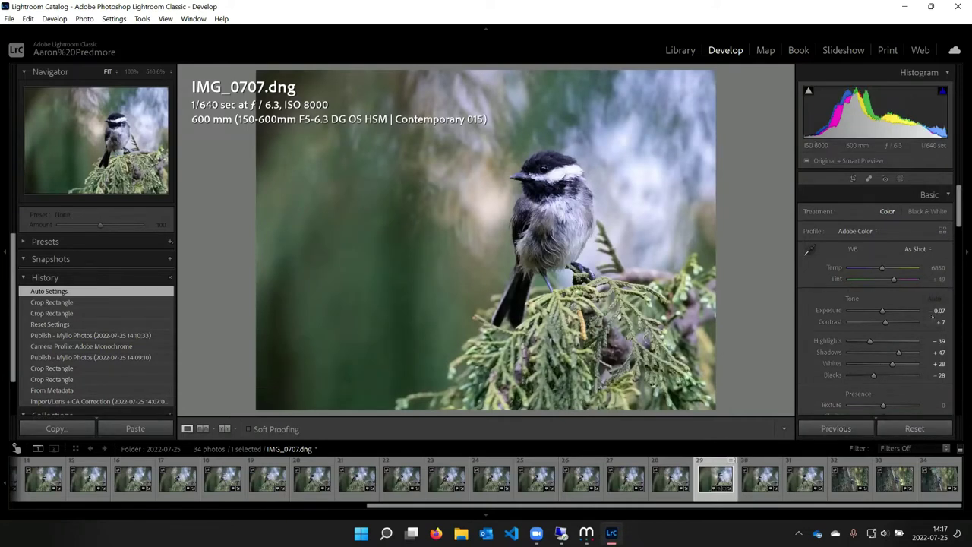
pyautogui.click(938, 310)
pyautogui.write('0')
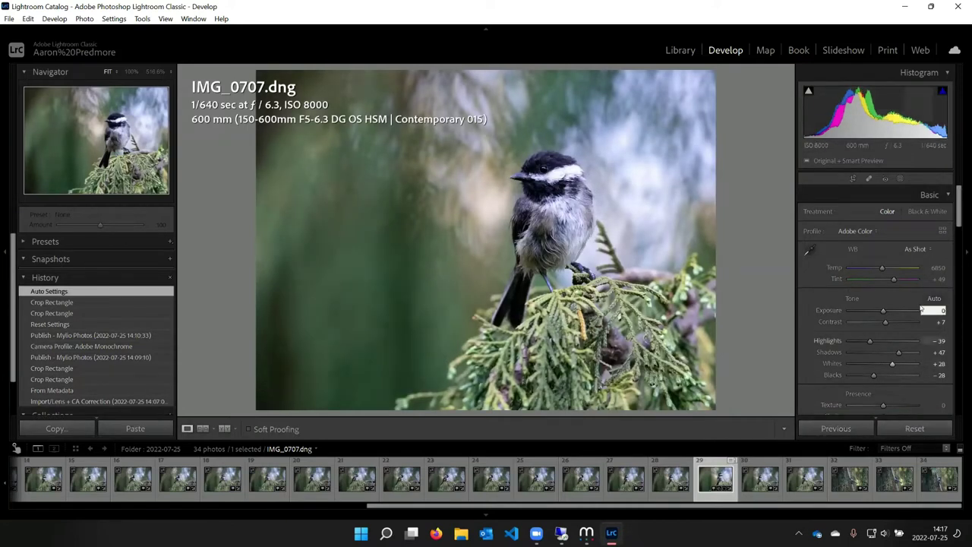
pyautogui.moveTo(868, 341); pyautogui.dragTo(864, 341)
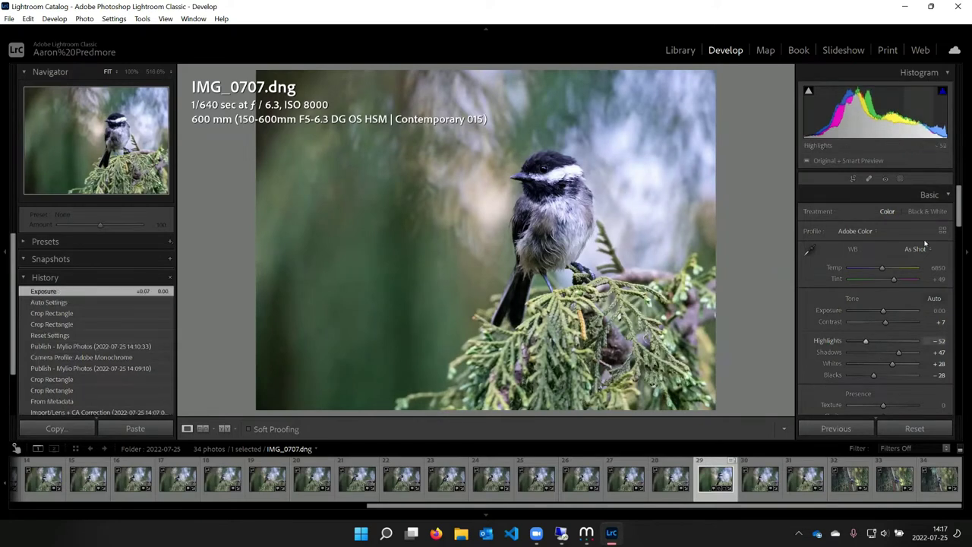
# Create a Select Subject mask on the bird and subtract the wrongly included branch areas with a brush
pyautogui.click(902, 178)
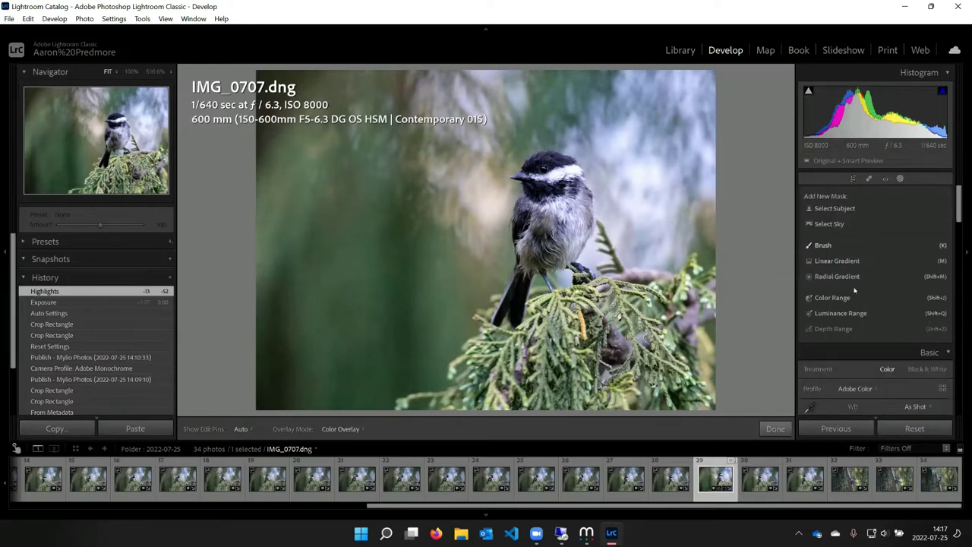
pyautogui.click(826, 210)
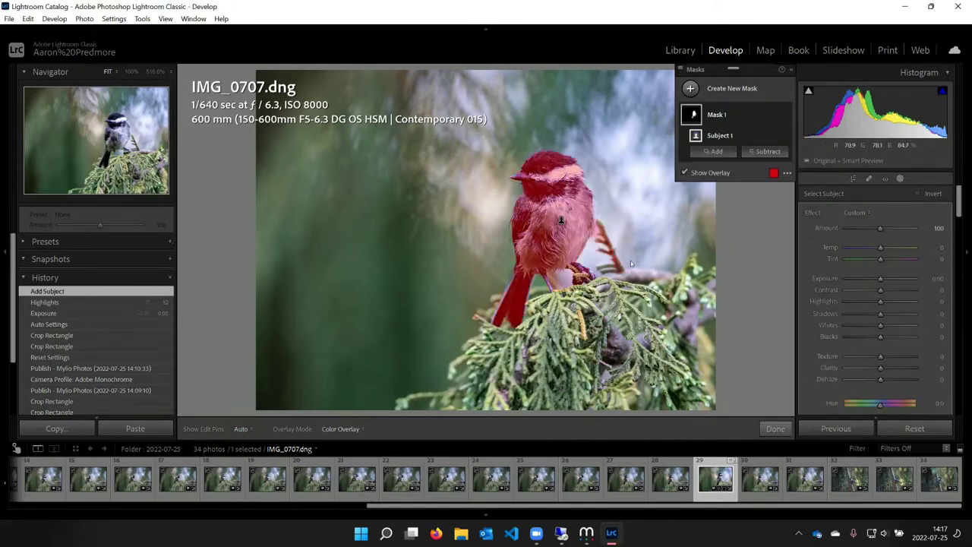
pyautogui.click(768, 151)
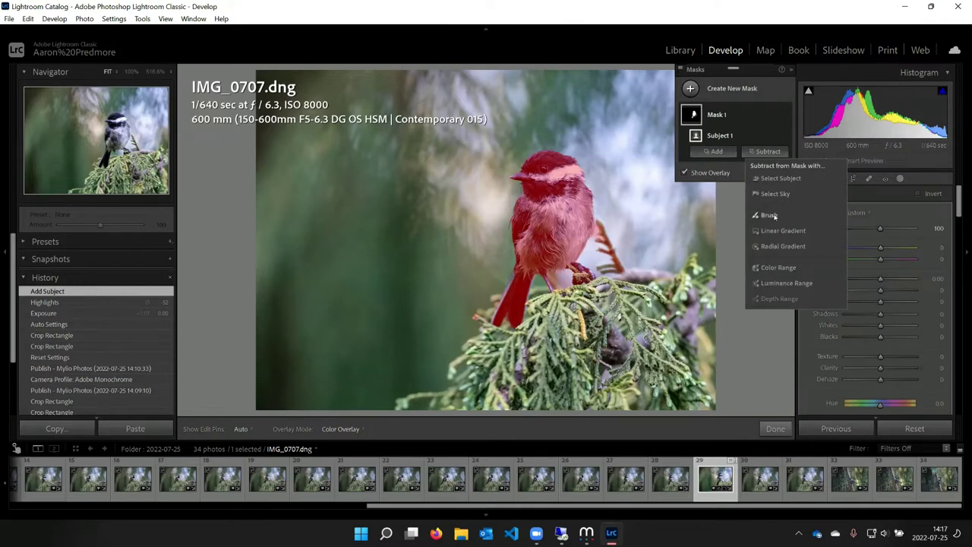
pyautogui.press('Escape')
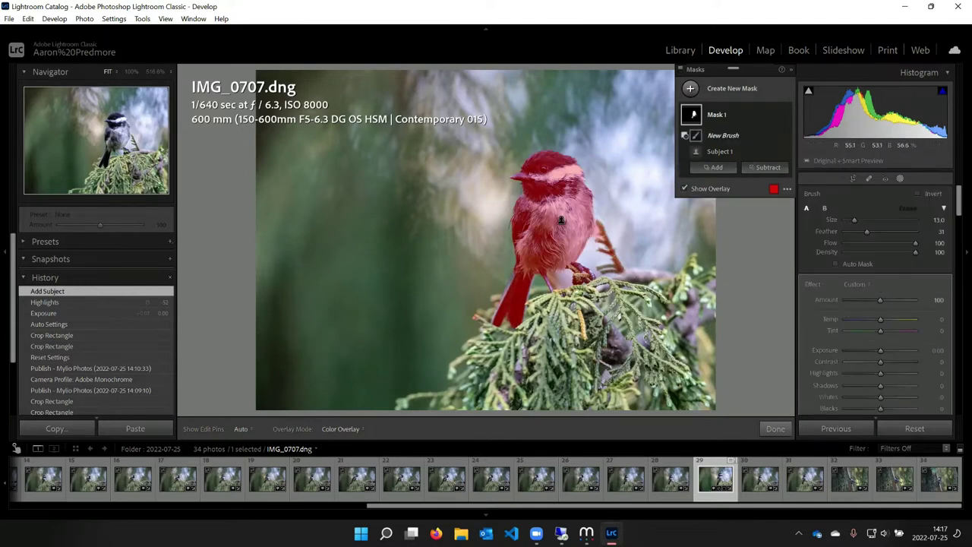
pyautogui.moveTo(571, 281); pyautogui.dragTo(546, 286)
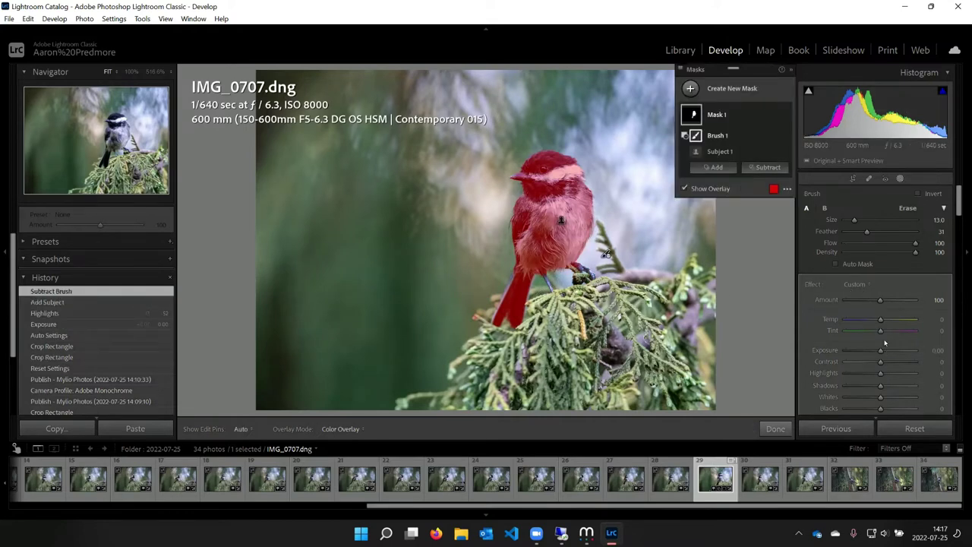
# Hide the mask overlay, set the bird mask's Shadows to 26, Blacks to -13 and Clarity to 6, and finish masking
pyautogui.scroll(-2, 881, 250)
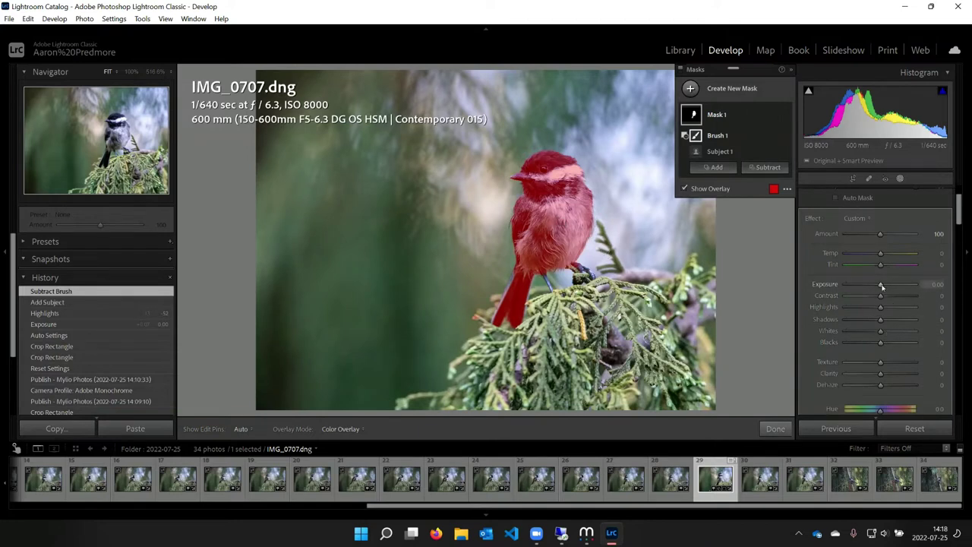
pyautogui.press('o')
pyautogui.moveTo(881, 321); pyautogui.dragTo(889, 322)
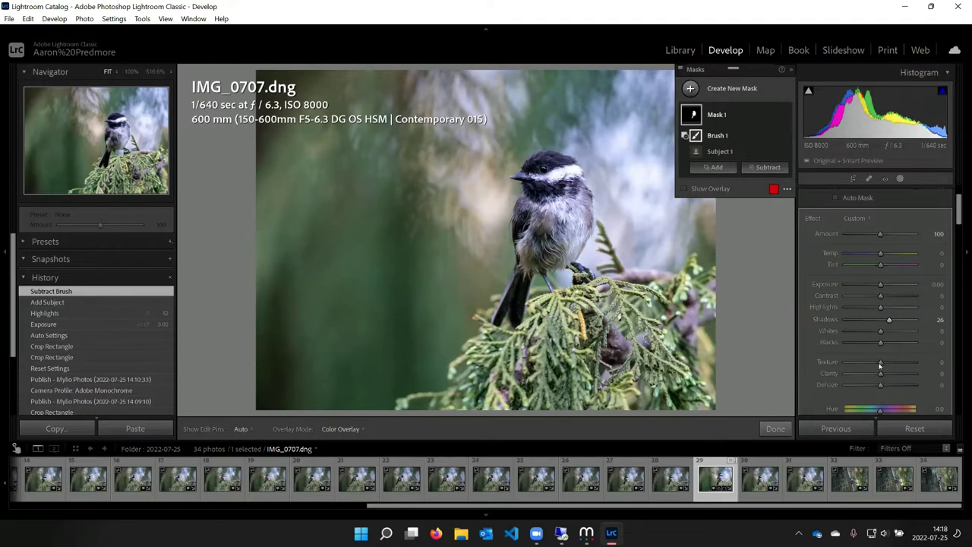
pyautogui.moveTo(879, 343); pyautogui.dragTo(873, 345)
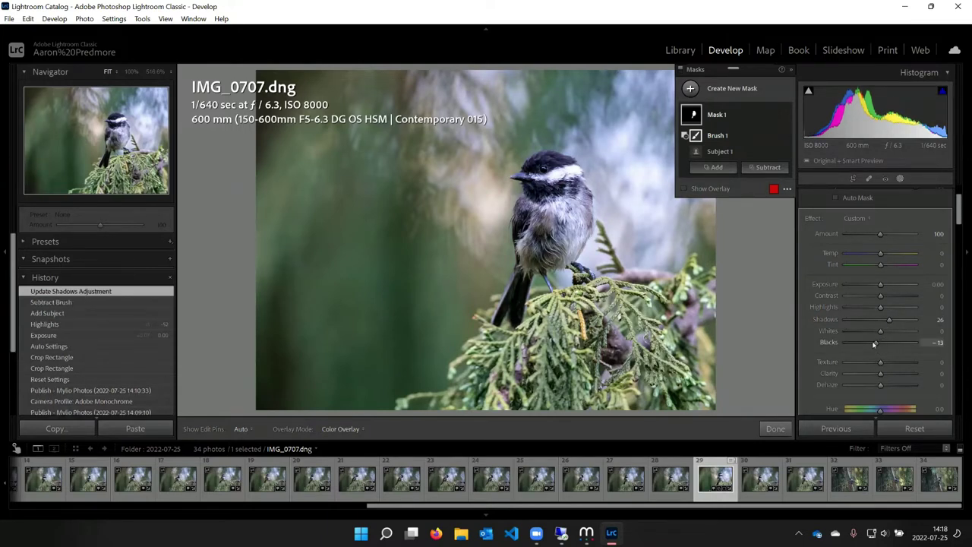
pyautogui.moveTo(880, 374); pyautogui.dragTo(883, 375)
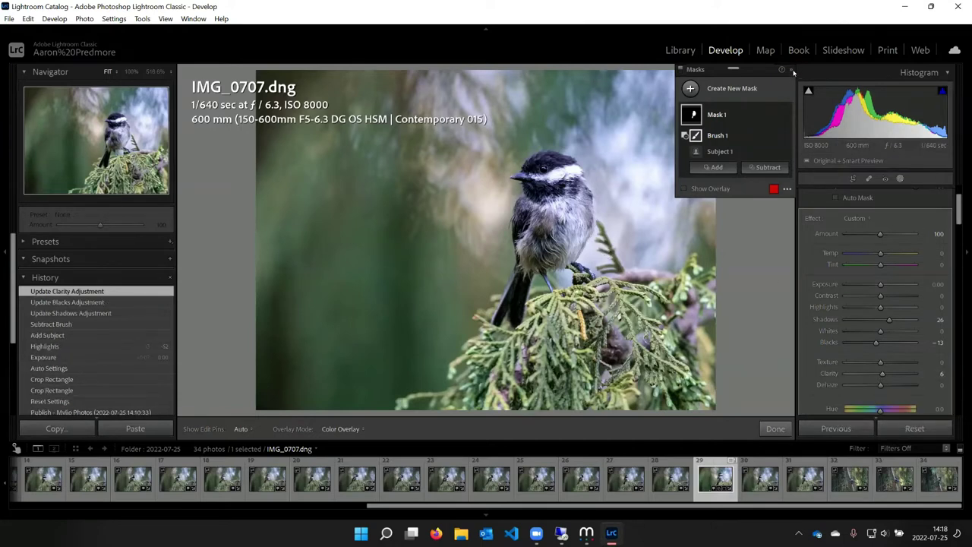
pyautogui.click(792, 69)
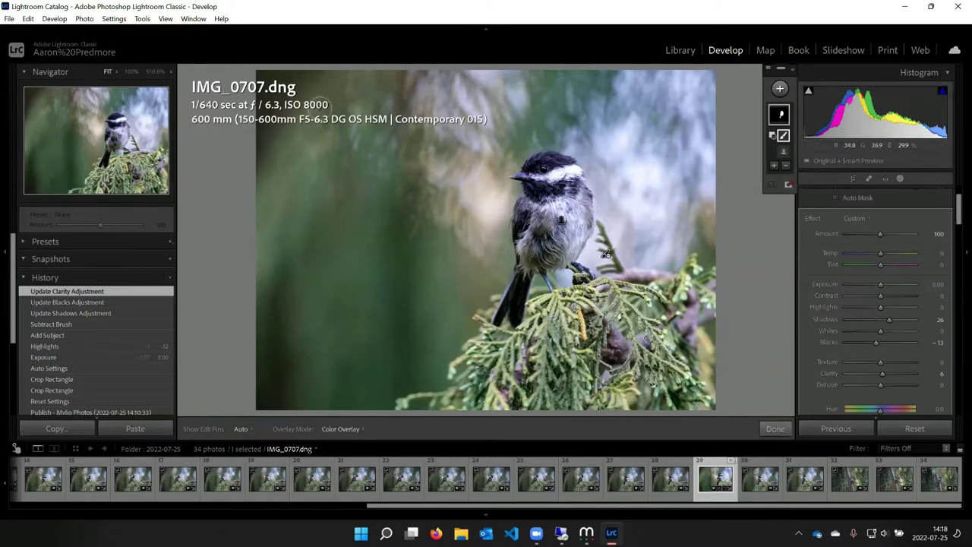
pyautogui.click(776, 429)
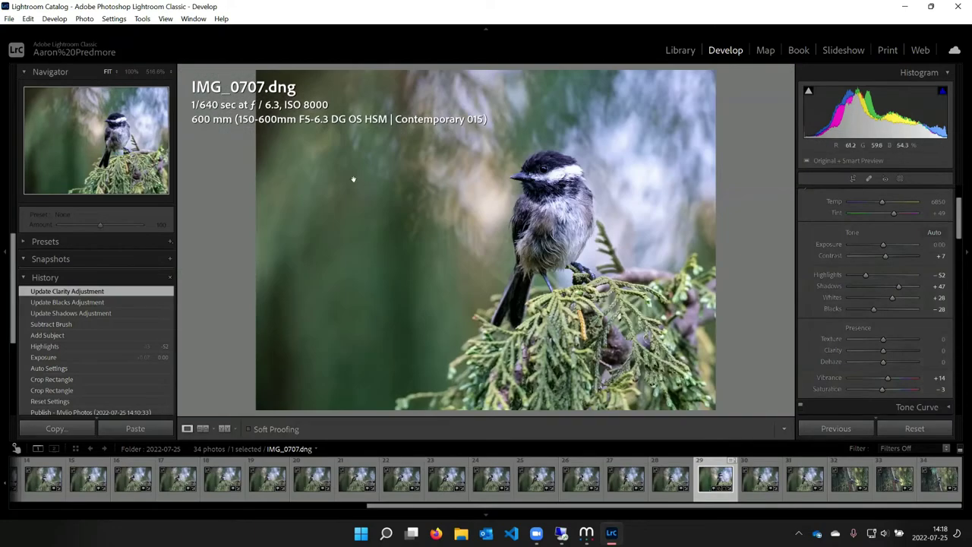
# Inspect the noise in IMG_0707.dng up close and send a TIFF copy of it to Topaz DeNoise AI
pyautogui.click(354, 180)
pyautogui.click(543, 224)
pyautogui.rightClick(426, 158)
pyautogui.moveTo(473, 263)
pyautogui.click(738, 450)
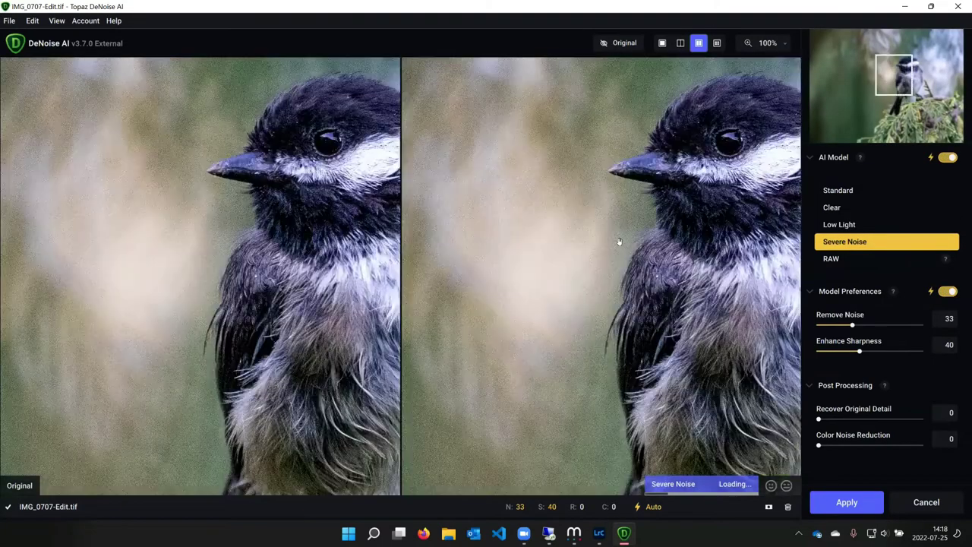
# Preview the bird's head and apply the Severe Noise model with Remove Noise 33 and Enhance Sharpness 40, returning to Lightroom Classic
pyautogui.moveTo(603, 243); pyautogui.dragTo(557, 246)
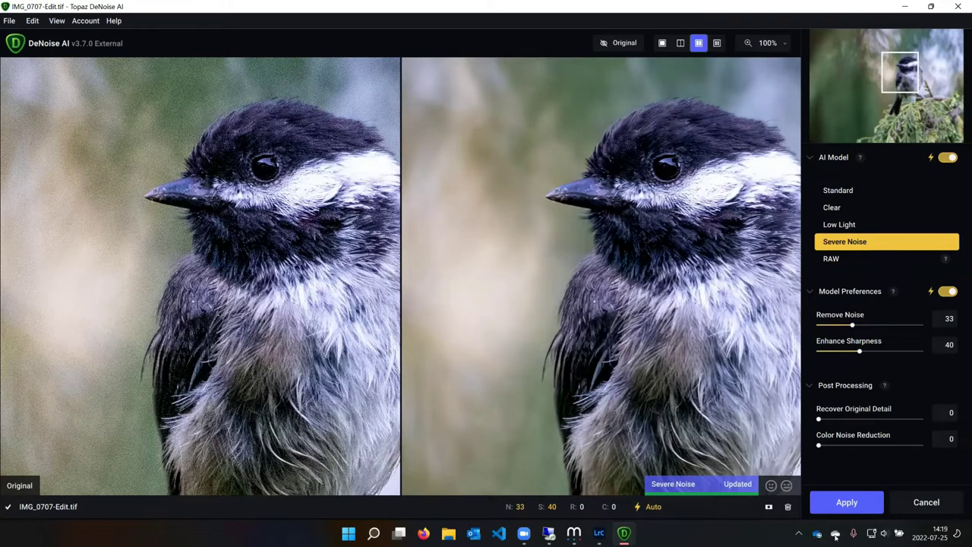
pyautogui.click(852, 506)
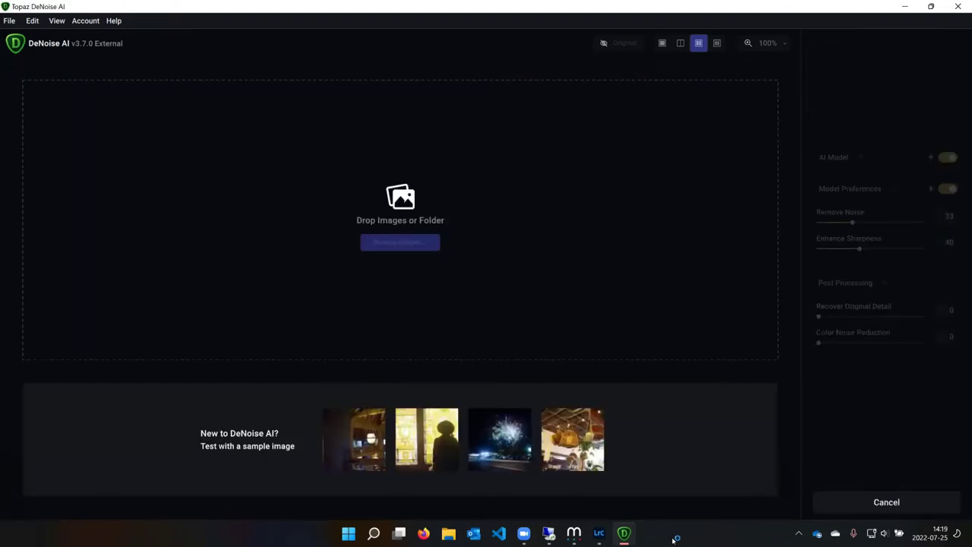
pyautogui.click(599, 533)
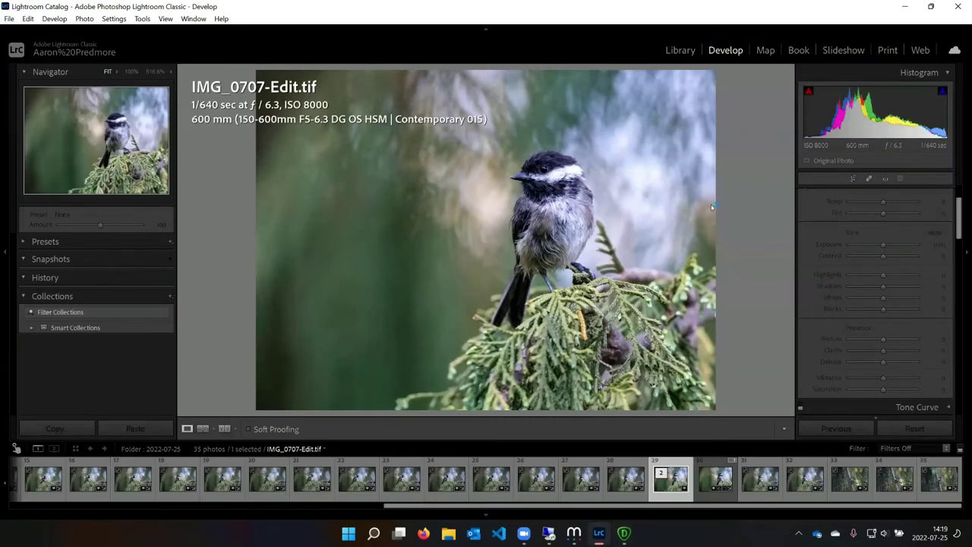
# Examine the noise and feather detail on the bird's head and body in IMG_0707-Edit.tif at several magnifications
pyautogui.click(553, 180)
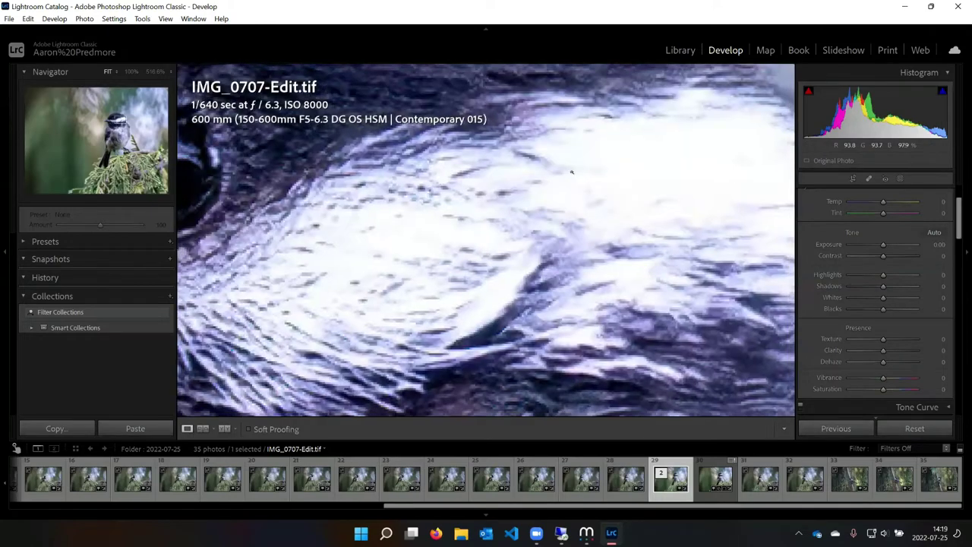
pyautogui.moveTo(571, 168); pyautogui.dragTo(575, 169)
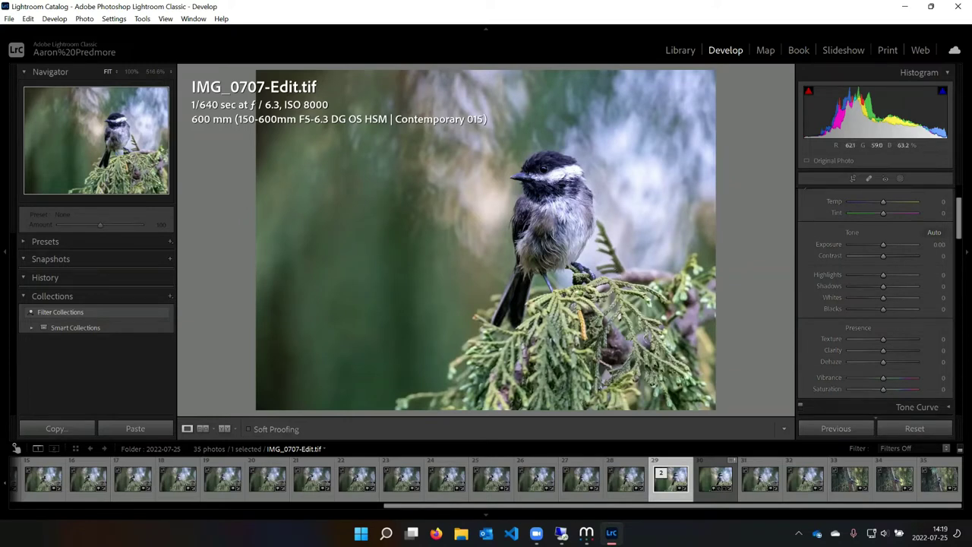
pyautogui.click(155, 72)
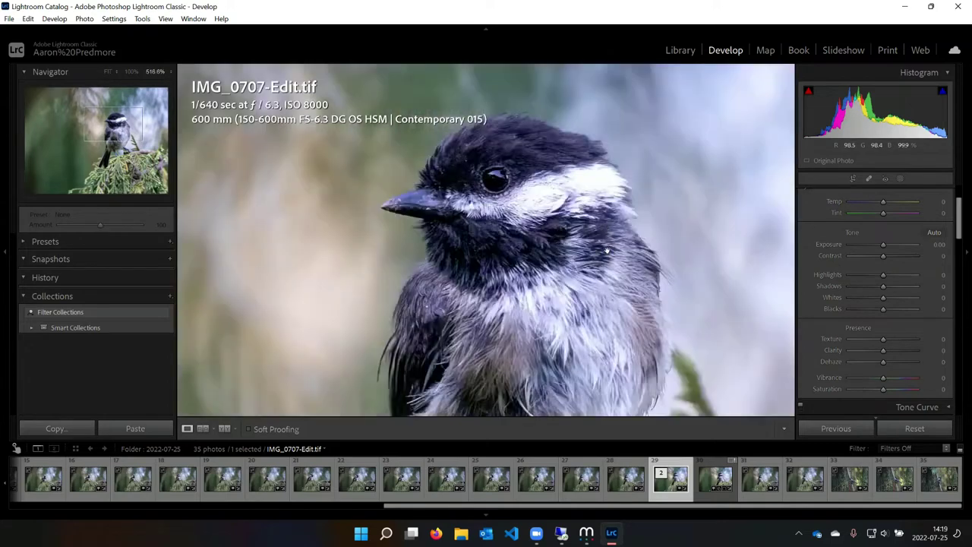
pyautogui.moveTo(380, 233); pyautogui.dragTo(539, 253)
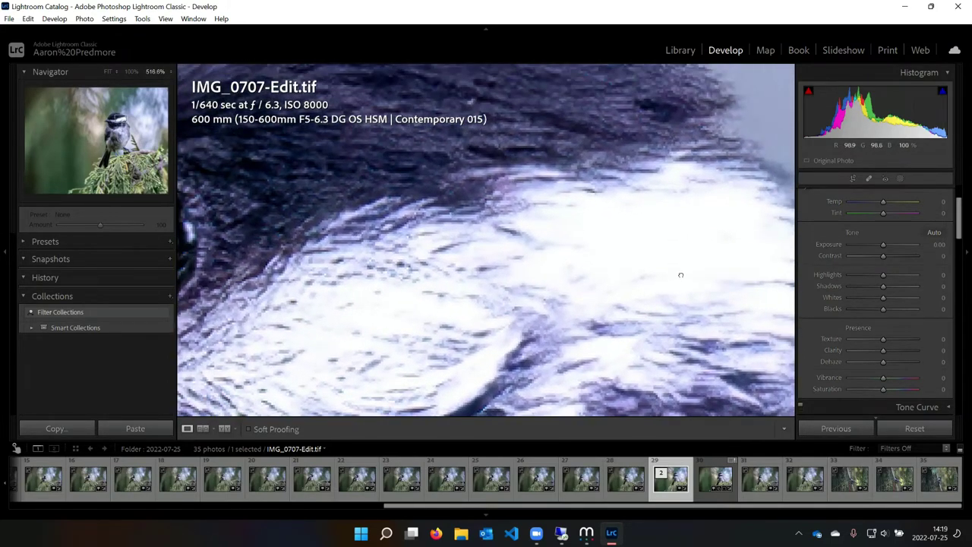
pyautogui.click(595, 273)
pyautogui.moveTo(596, 188); pyautogui.dragTo(630, 169)
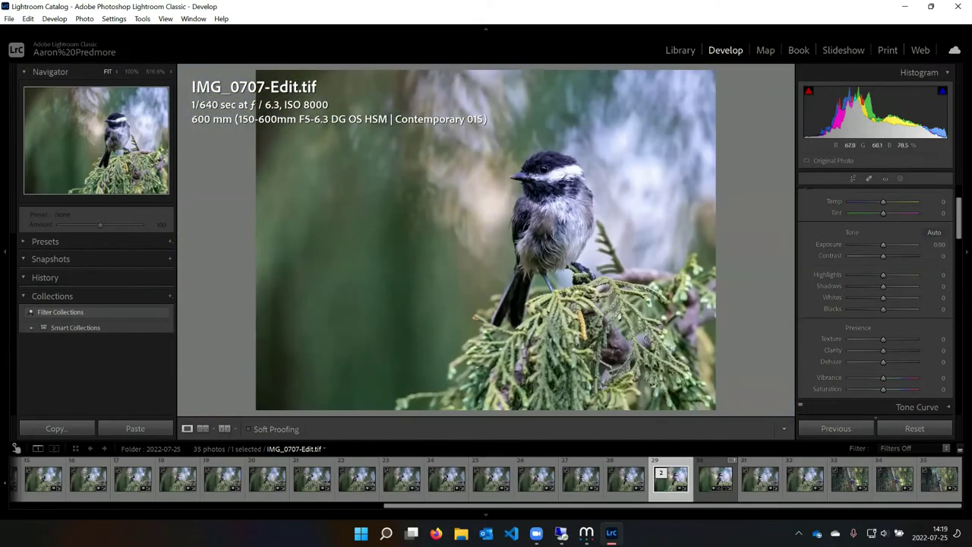
pyautogui.moveTo(552, 163); pyautogui.dragTo(582, 226)
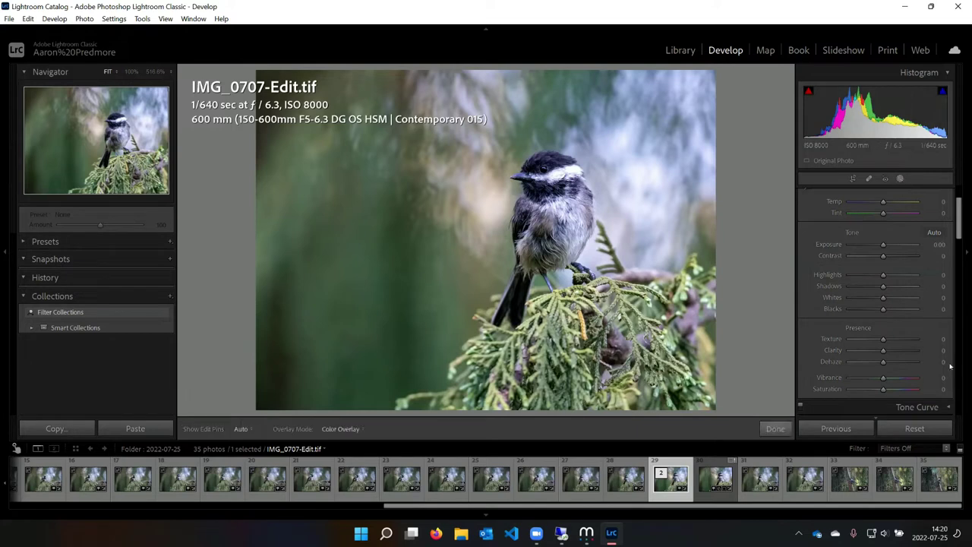
# Add a radial gradient mask with Feather 47, shaped and positioned as a tall tilted ellipse around the bird
pyautogui.click(900, 178)
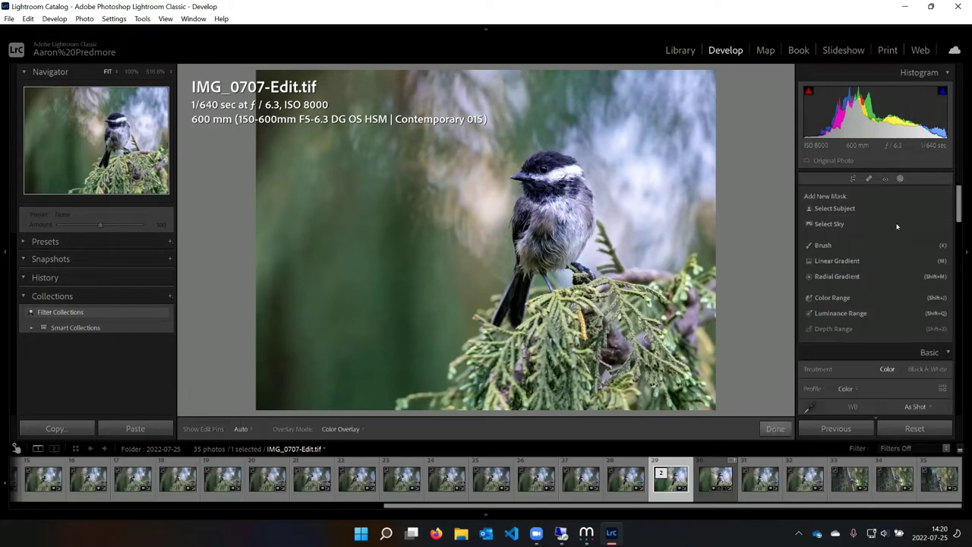
pyautogui.click(836, 276)
pyautogui.moveTo(540, 187); pyautogui.dragTo(516, 148)
pyautogui.moveTo(544, 189); pyautogui.dragTo(544, 239)
pyautogui.moveTo(617, 242); pyautogui.dragTo(622, 210)
pyautogui.moveTo(543, 240); pyautogui.dragTo(540, 233)
pyautogui.moveTo(473, 295); pyautogui.dragTo(475, 300)
pyautogui.moveTo(466, 219); pyautogui.dragTo(469, 235)
pyautogui.moveTo(516, 366); pyautogui.dragTo(519, 354)
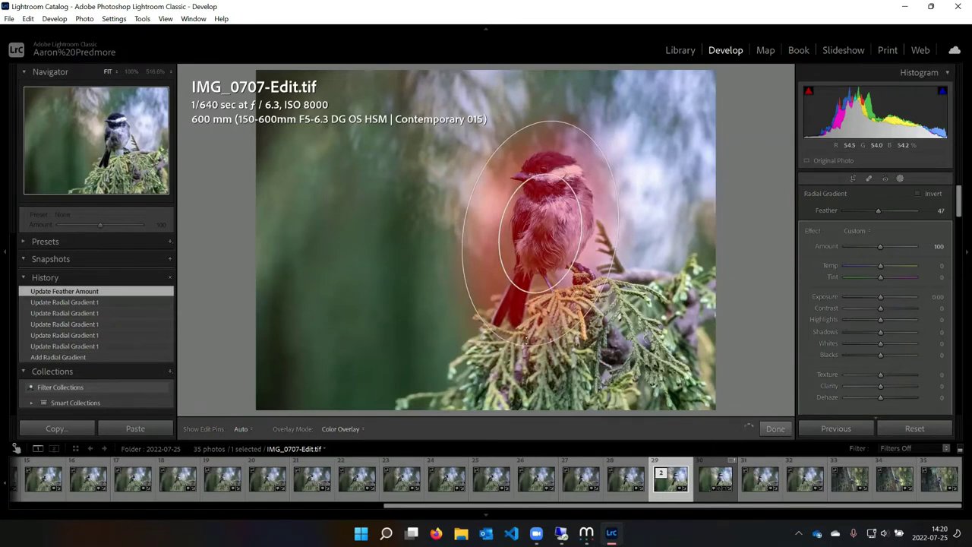
pyautogui.moveTo(464, 219); pyautogui.dragTo(472, 221)
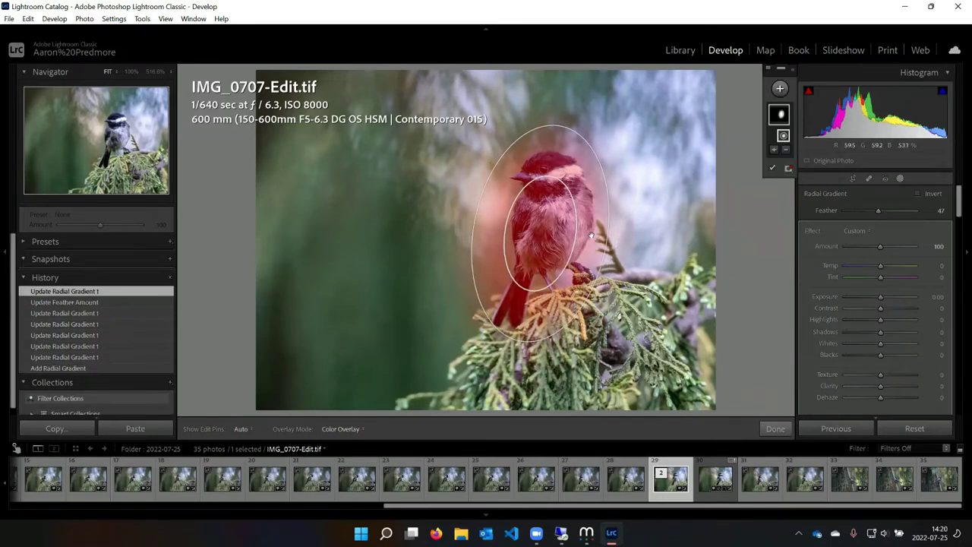
pyautogui.moveTo(538, 232); pyautogui.dragTo(550, 221)
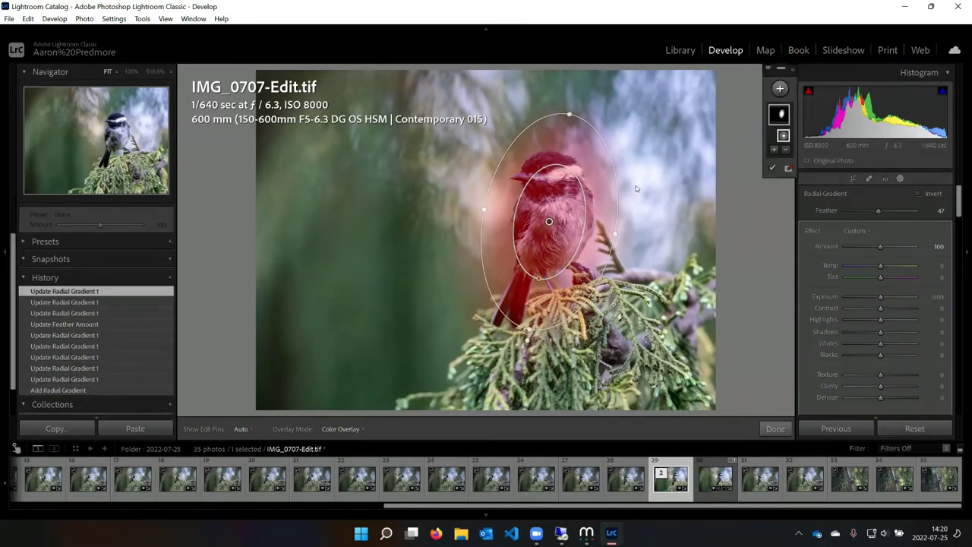
# Invert the radial gradient to cover the surroundings, set its Highlights to -44 and Shadows to -5, and finish masking
pyautogui.rightClick(549, 221)
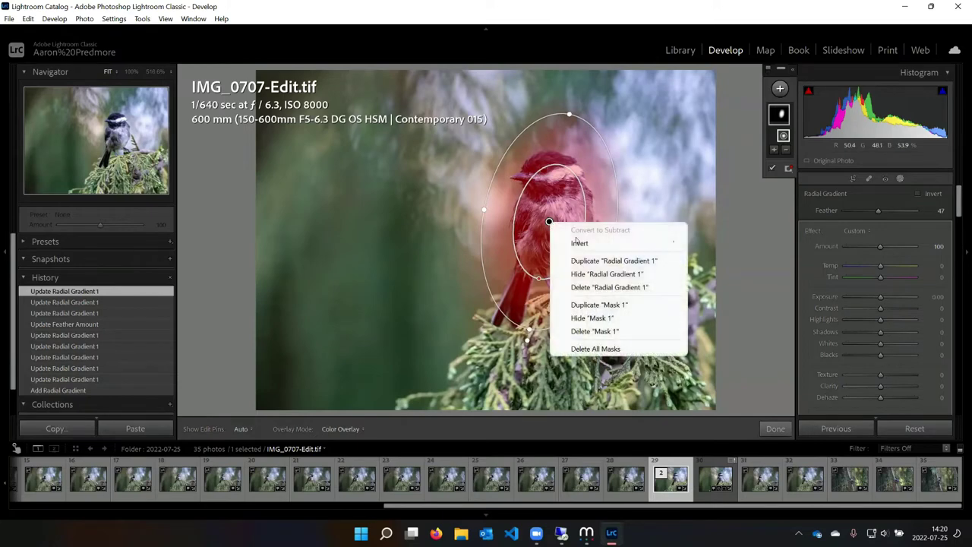
pyautogui.click(593, 248)
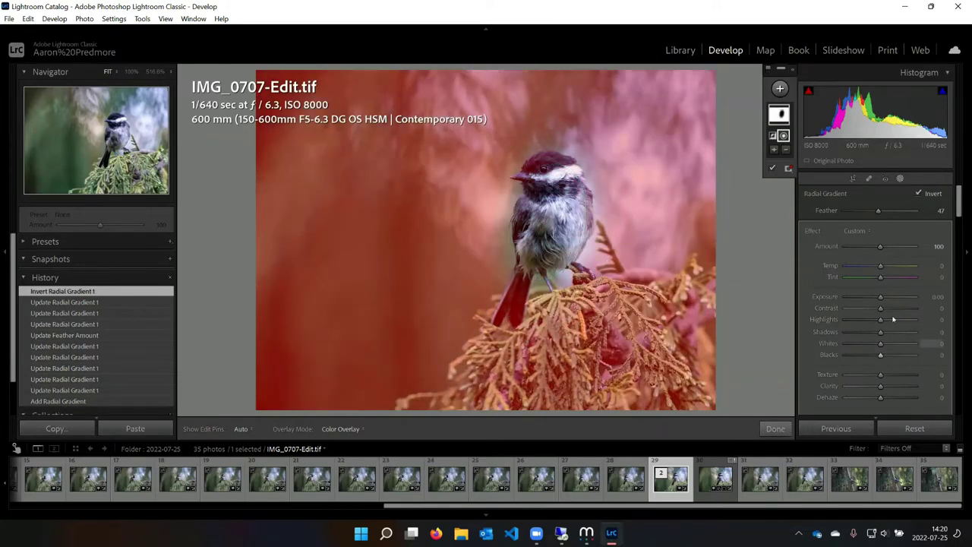
pyautogui.moveTo(882, 320); pyautogui.dragTo(865, 320)
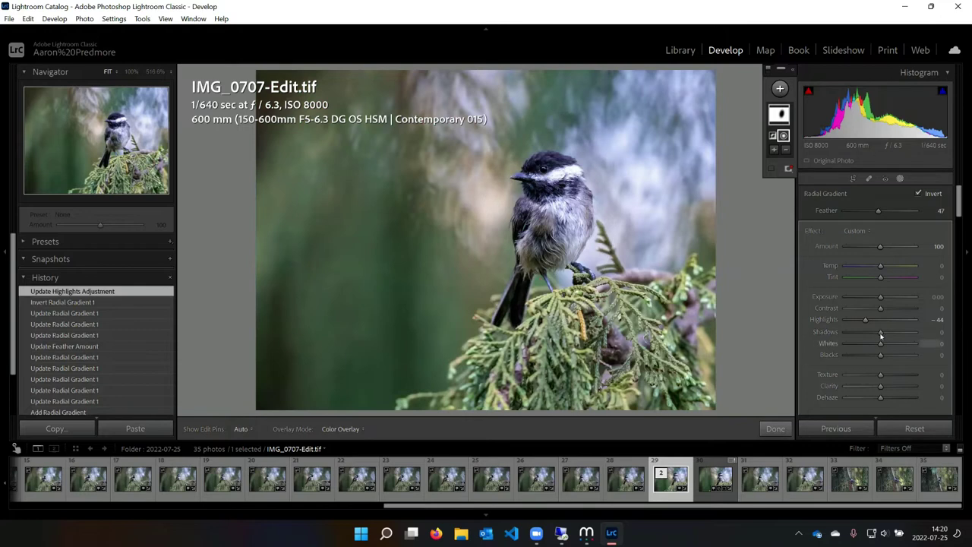
pyautogui.moveTo(880, 335); pyautogui.dragTo(880, 335)
pyautogui.click(776, 428)
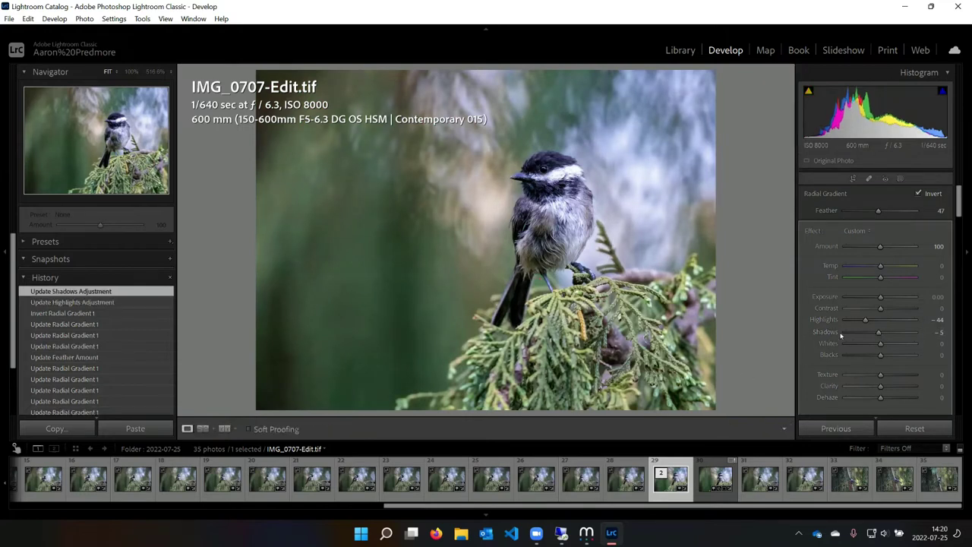
# Apply Auto white balance to the photo and fine-tune Temp to +11
pyautogui.click(889, 268)
pyautogui.click(916, 248)
pyautogui.click(893, 278)
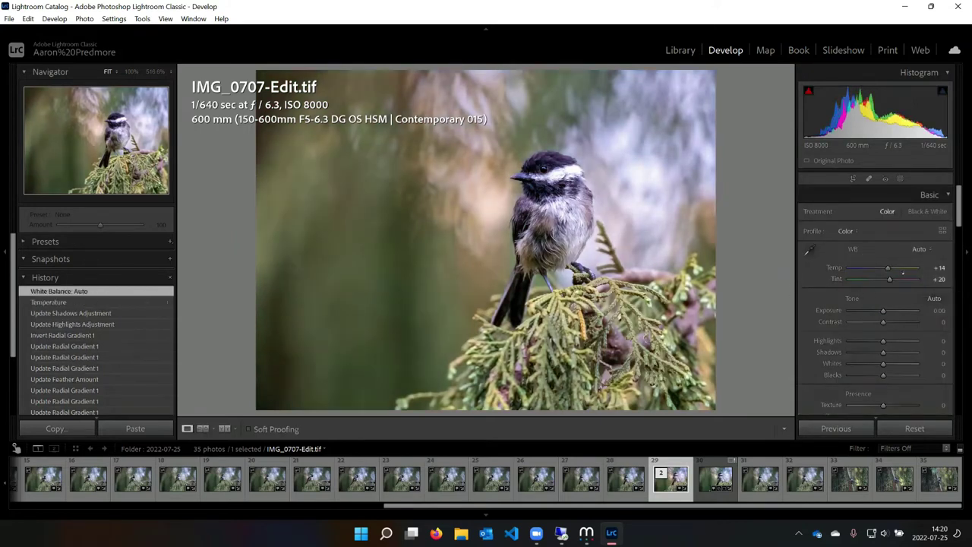
pyautogui.moveTo(889, 267); pyautogui.dragTo(887, 267)
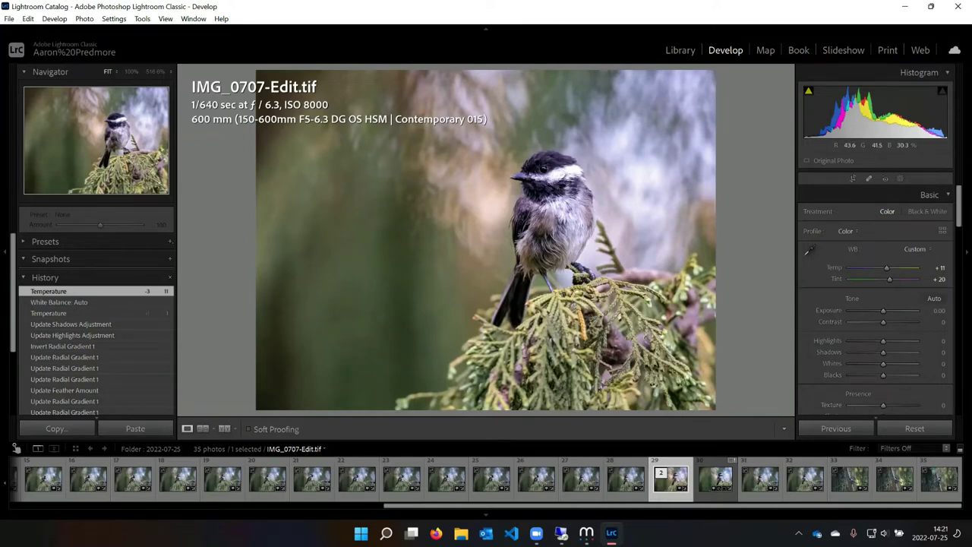
# Paint a new brush mask over the bird's eye and apply the Iris Enhance effect to it
pyautogui.click(544, 168)
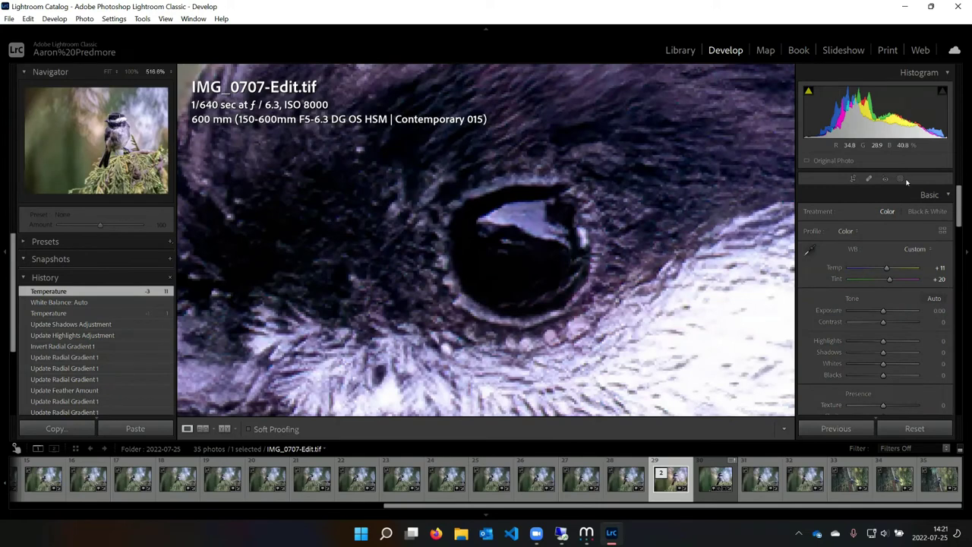
pyautogui.click(901, 179)
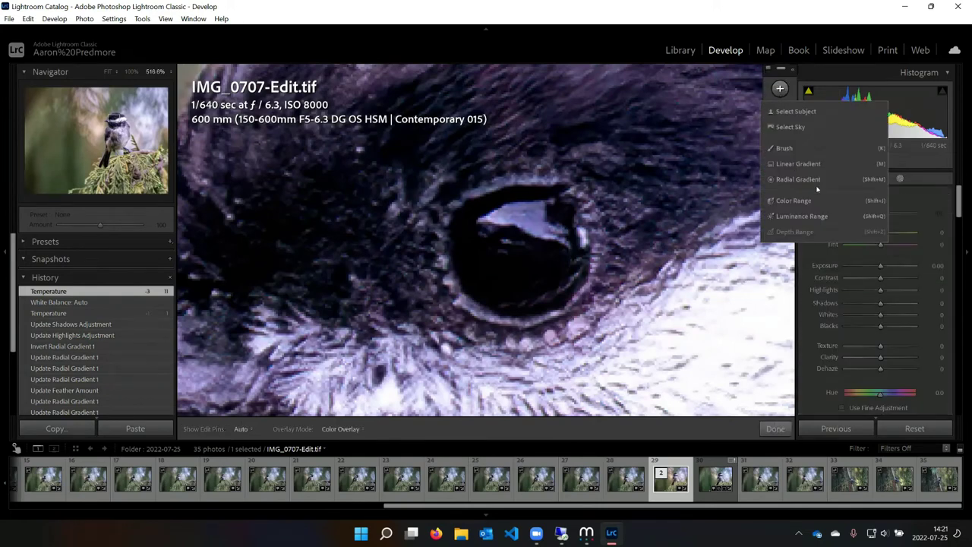
pyautogui.click(785, 148)
pyautogui.moveTo(475, 247)
pyautogui.mouseDown()
pyautogui.moveTo(505, 222)
pyautogui.moveTo(545, 219)
pyautogui.moveTo(557, 263)
pyautogui.moveTo(527, 283)
pyautogui.moveTo(499, 273)
pyautogui.moveTo(520, 262)
pyautogui.moveTo(556, 266)
pyautogui.mouseUp()
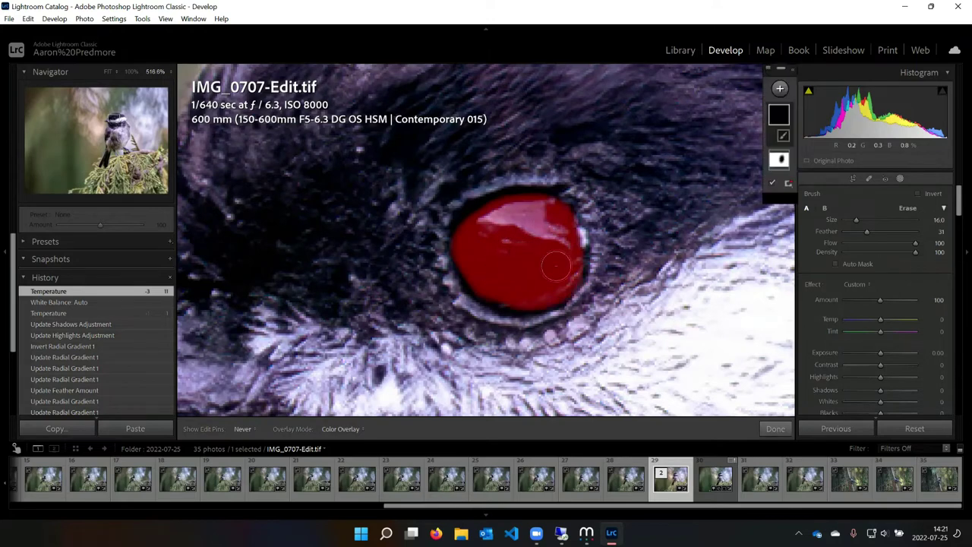
pyautogui.click(856, 284)
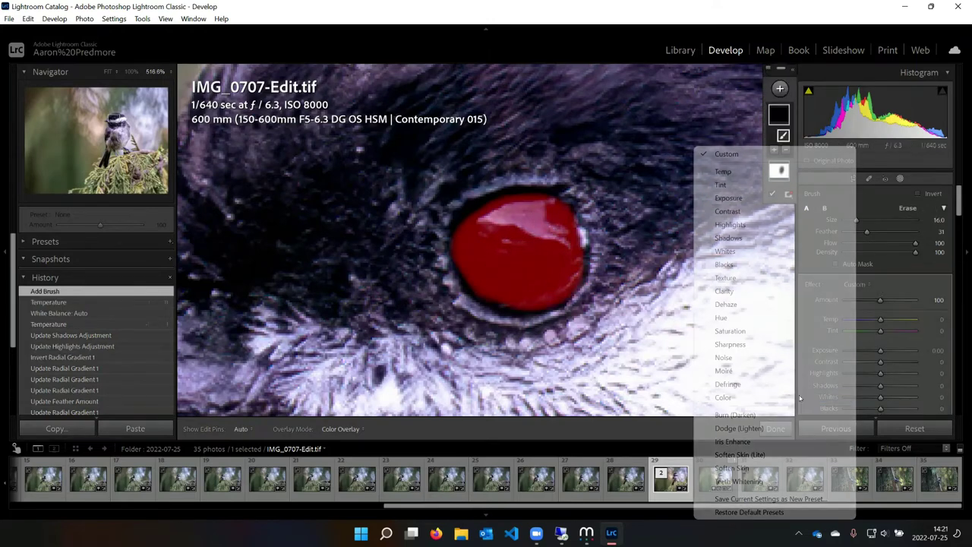
pyautogui.click(733, 442)
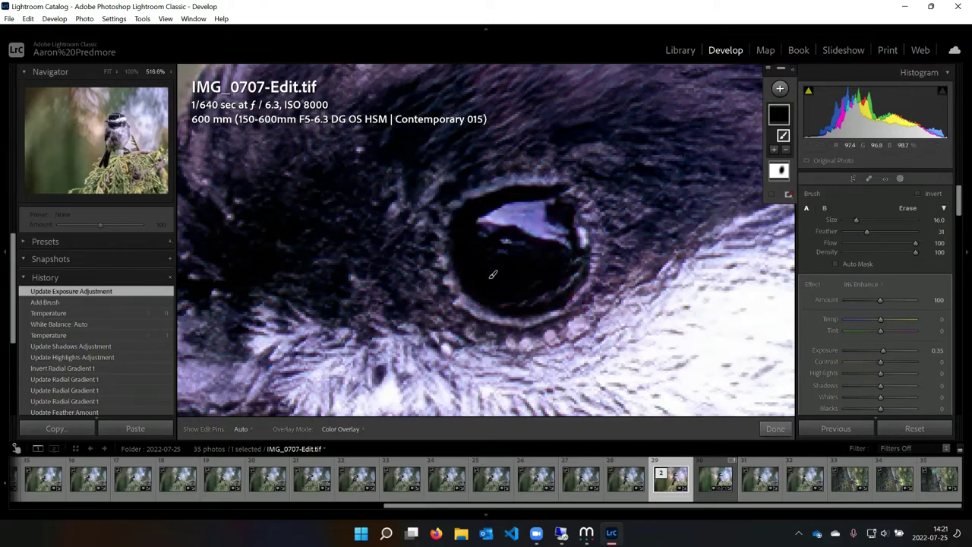
# Review the eye mask's adjustments, set its Saturation to 2, and finish masking with the whole photo in view
pyautogui.scroll(-3, 912, 365)
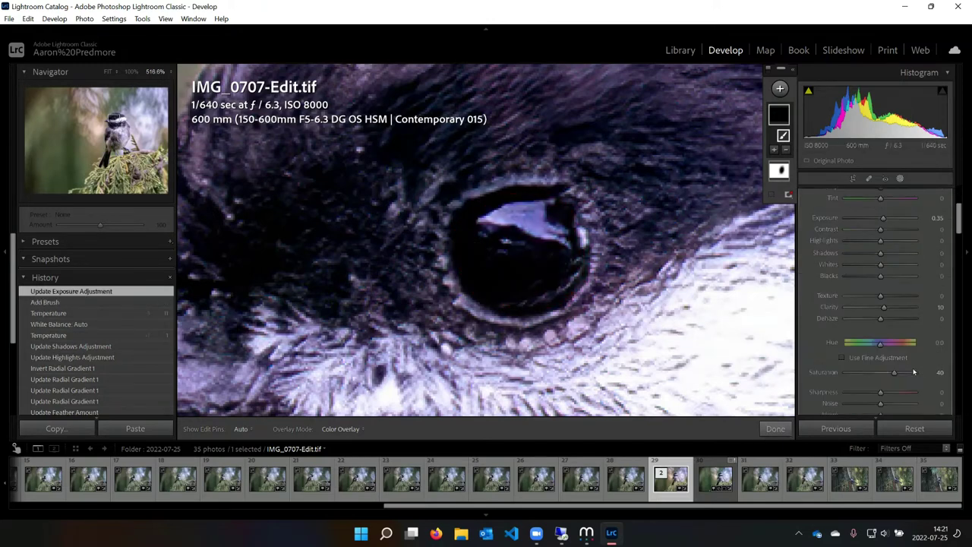
pyautogui.scroll(3, 900, 322)
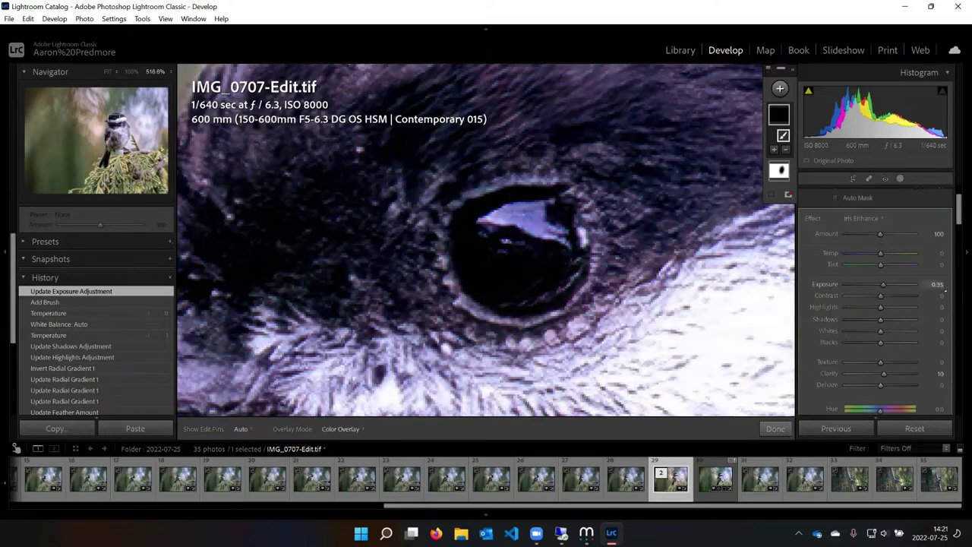
pyautogui.scroll(-3, 876, 356)
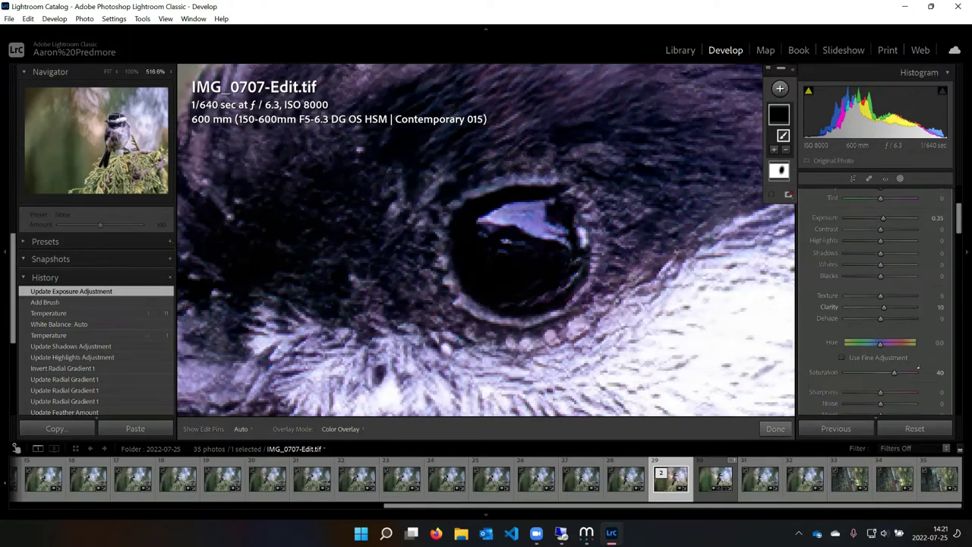
pyautogui.moveTo(894, 373); pyautogui.dragTo(880, 371)
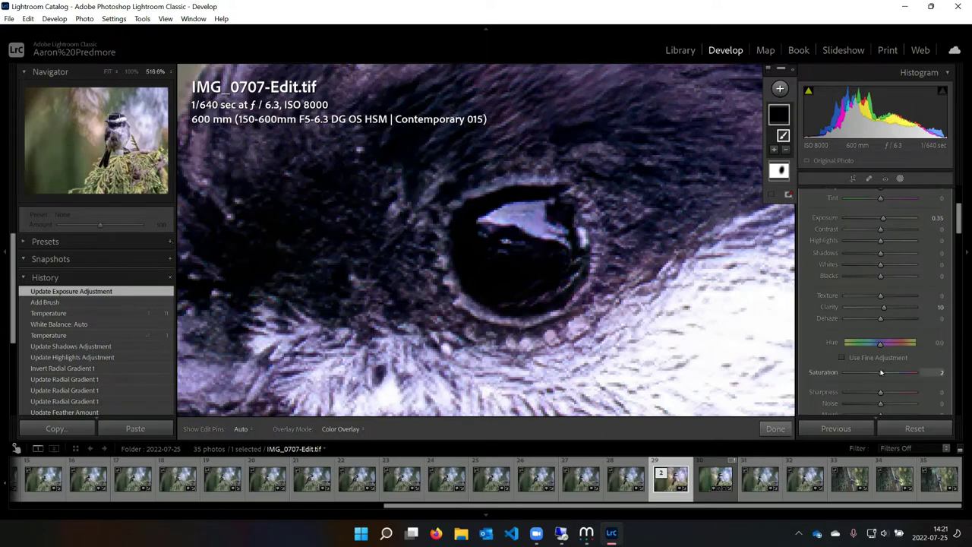
pyautogui.click(775, 428)
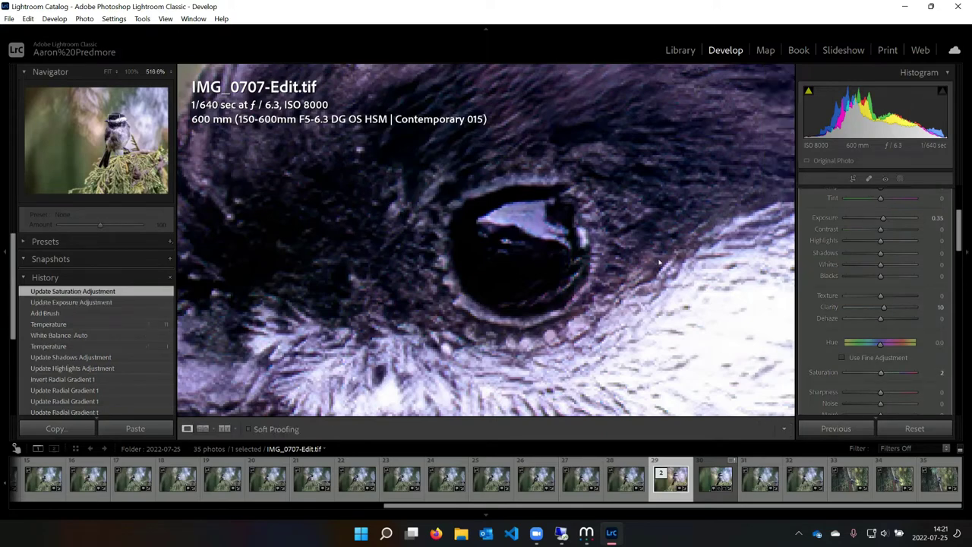
pyautogui.press('z')
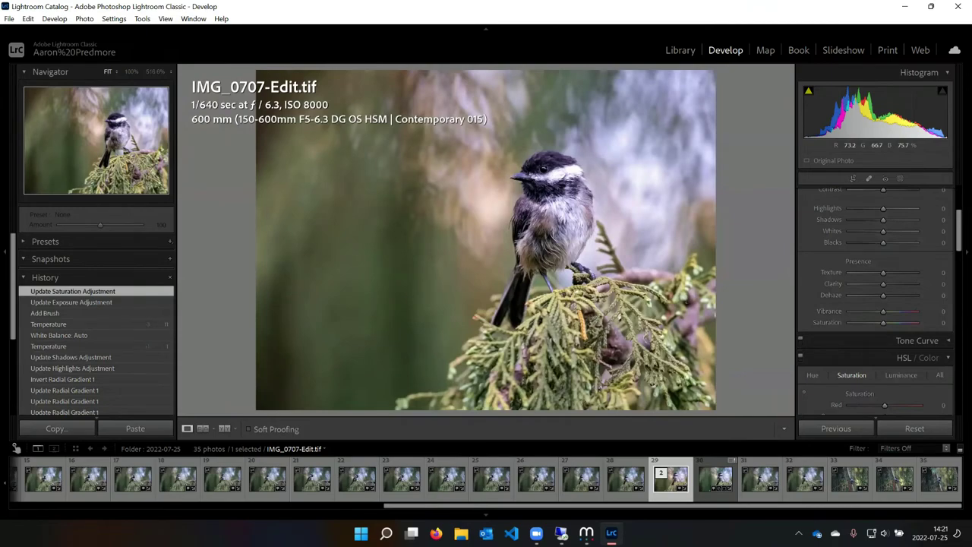
# Paint a new brush mask over the white patch on the bird's head at 100% and erase the overspill behind it
pyautogui.moveTo(587, 184); pyautogui.dragTo(804, 154)
pyautogui.click(156, 72)
pyautogui.click(128, 72)
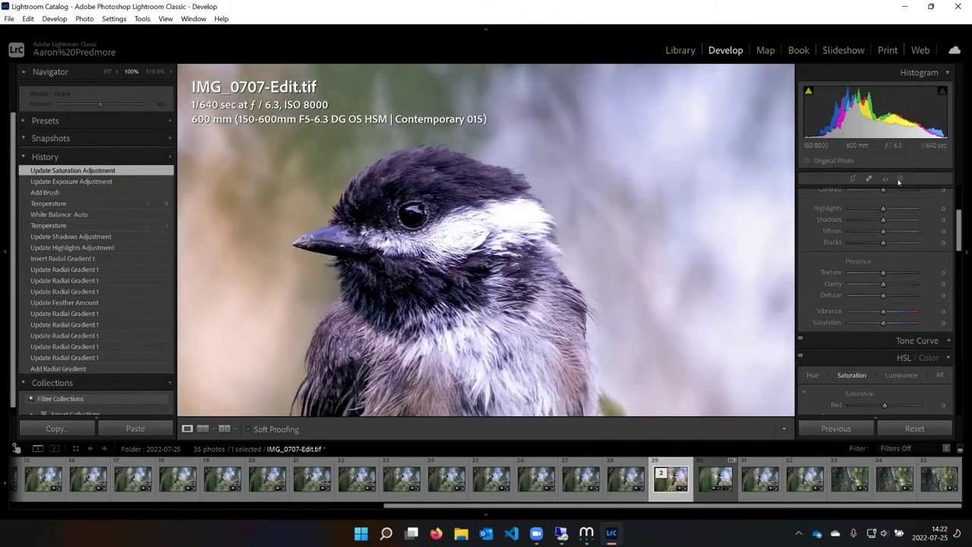
pyautogui.click(900, 179)
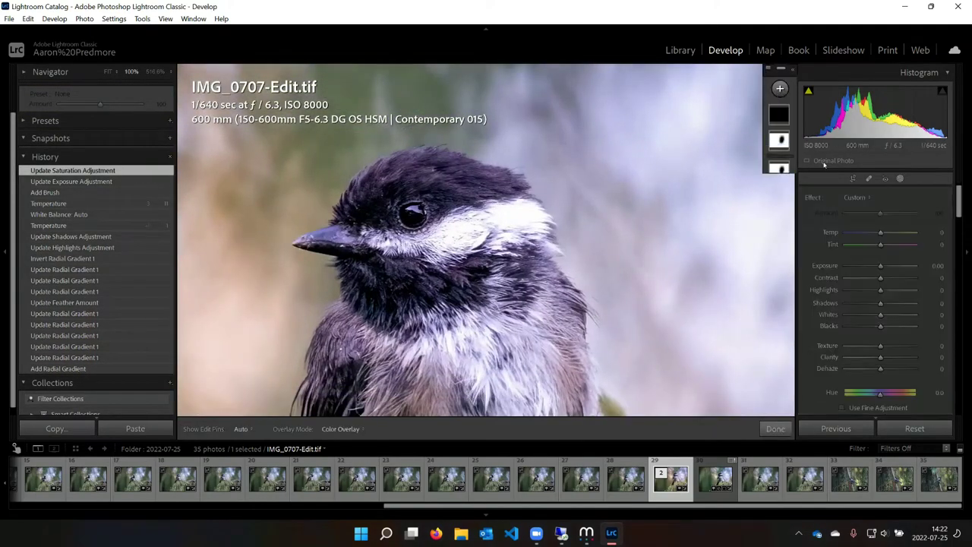
pyautogui.click(779, 90)
pyautogui.click(795, 151)
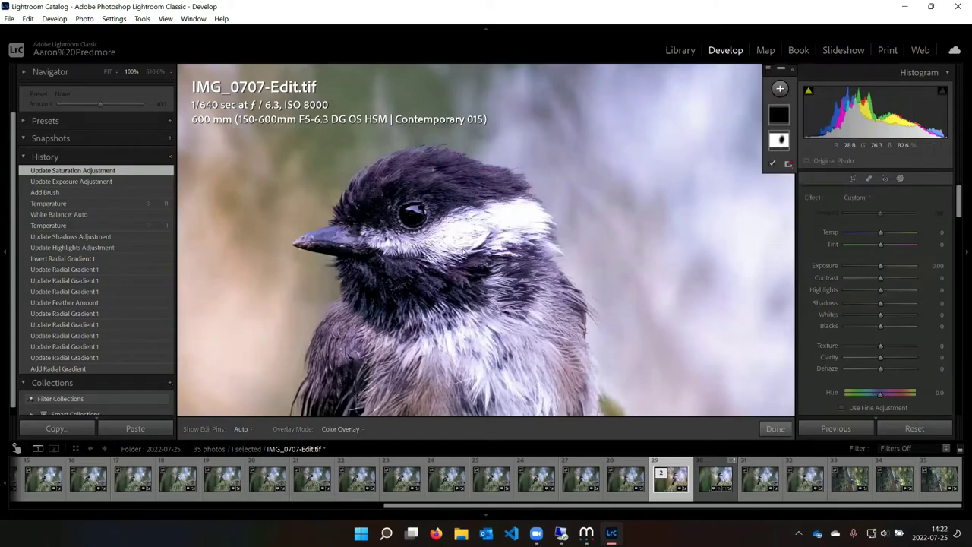
pyautogui.moveTo(453, 238)
pyautogui.mouseDown()
pyautogui.moveTo(524, 219)
pyautogui.moveTo(556, 222)
pyautogui.mouseUp()
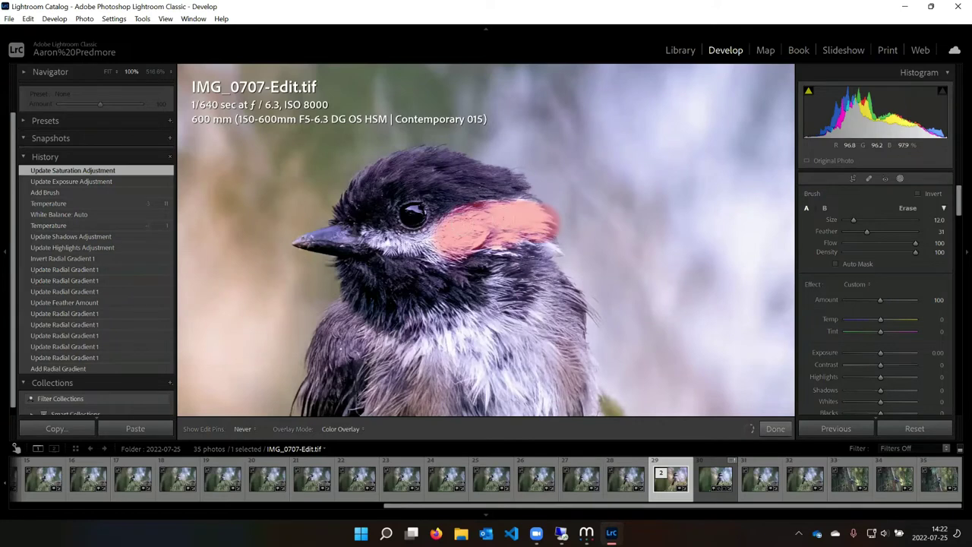
pyautogui.click(904, 208)
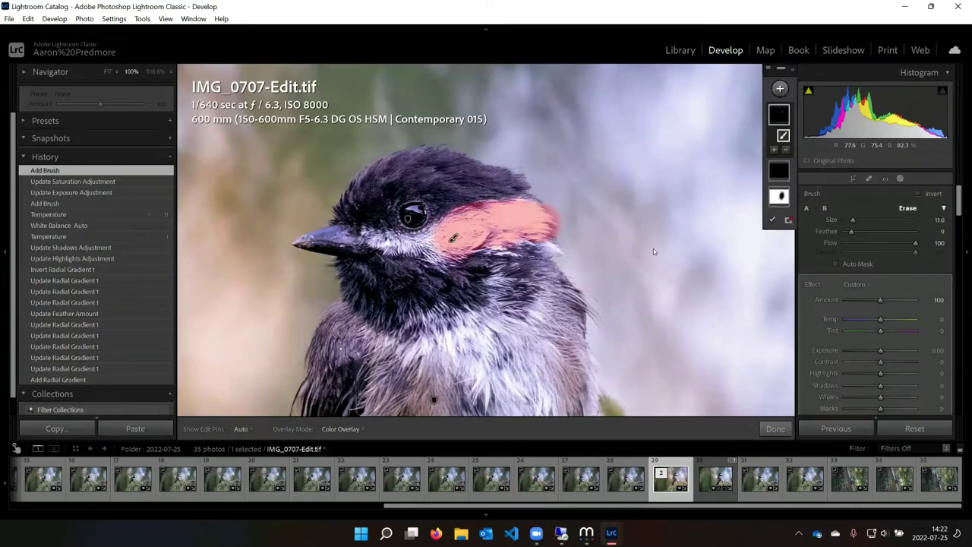
pyautogui.moveTo(562, 202); pyautogui.dragTo(556, 237)
# Lower the Highlights of the white patch mask, finish masking, and check the result on the whole photo
pyautogui.moveTo(880, 373); pyautogui.dragTo(858, 371)
pyautogui.click(775, 428)
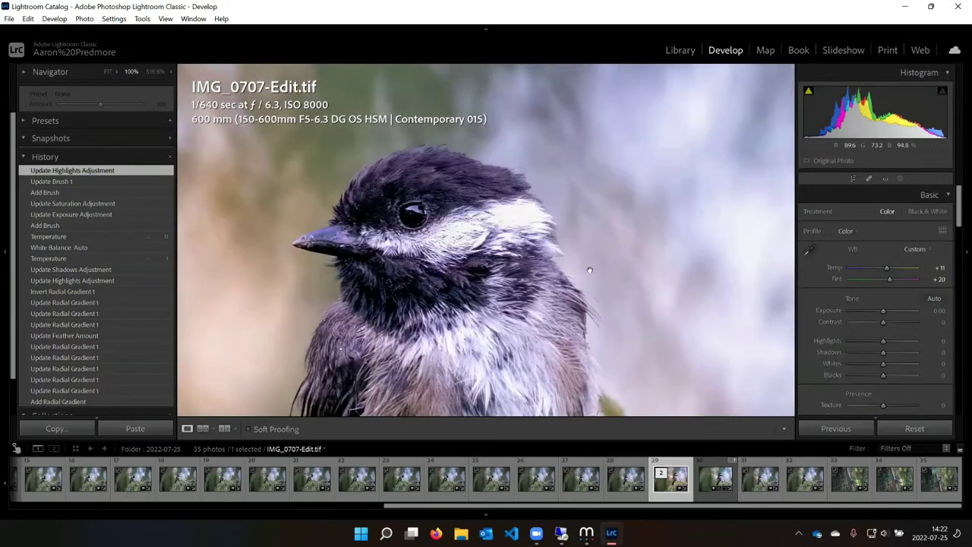
pyautogui.click(767, 76)
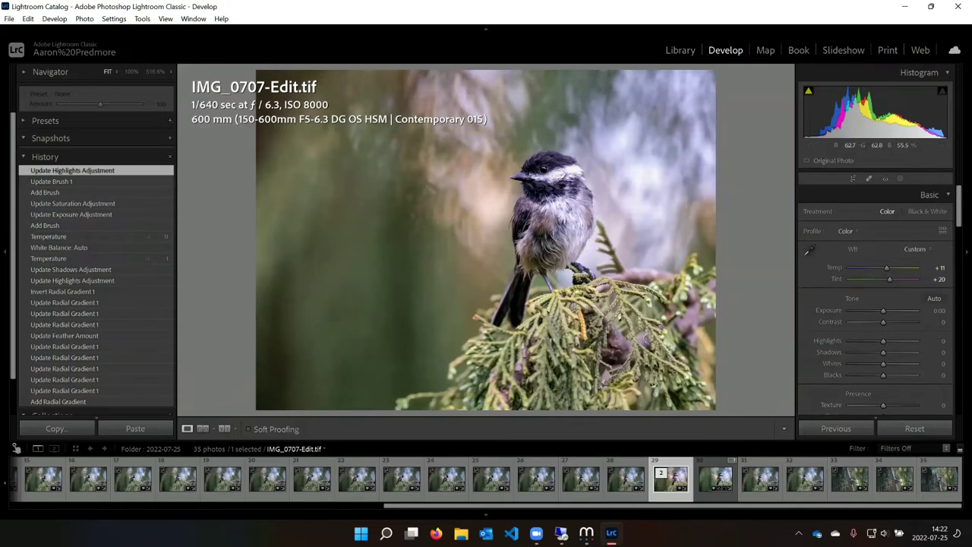
pyautogui.click(548, 267)
pyautogui.press('z')
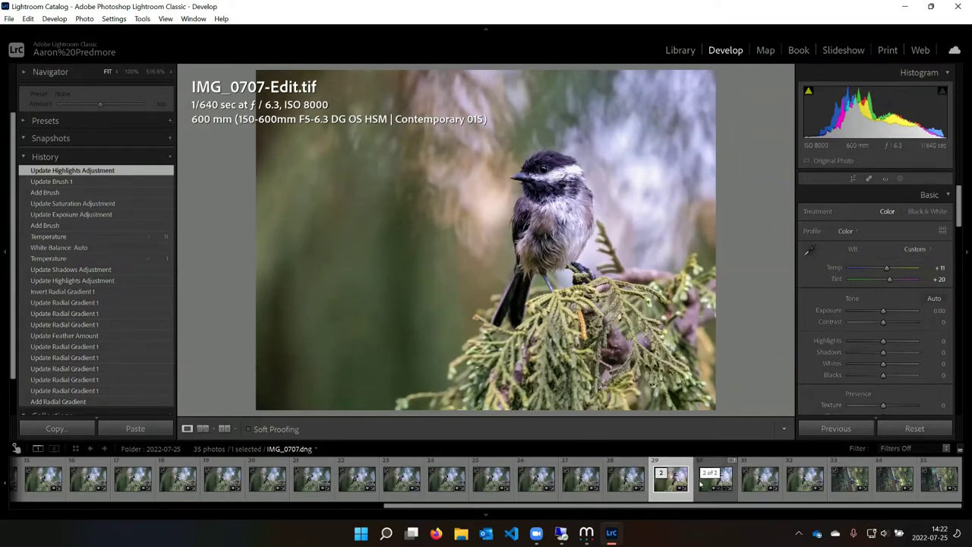
# Compare the edited IMG_0707 photos with the neighbouring shots IMG_0710.dng and IMG_0706.dng in the Develop module
pyautogui.click(757, 480)
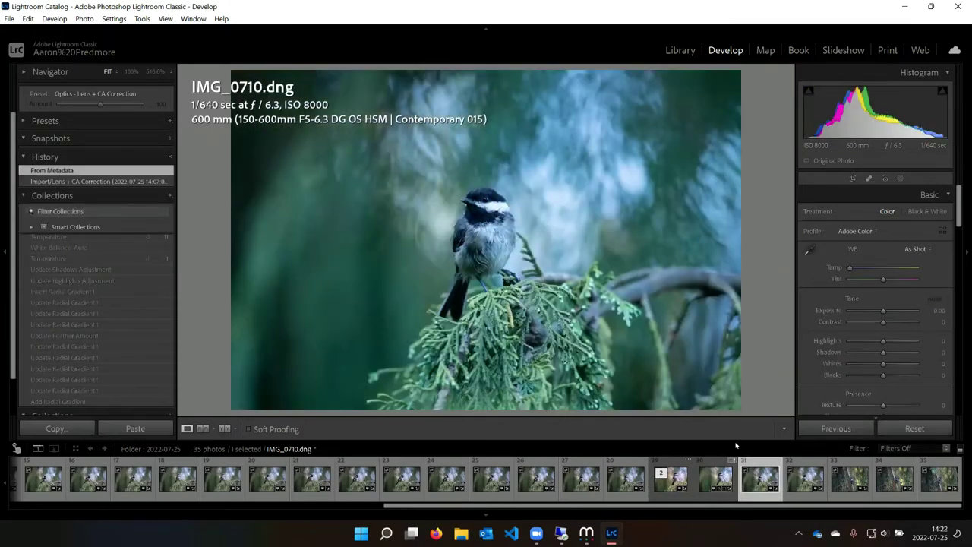
pyautogui.press('Left')
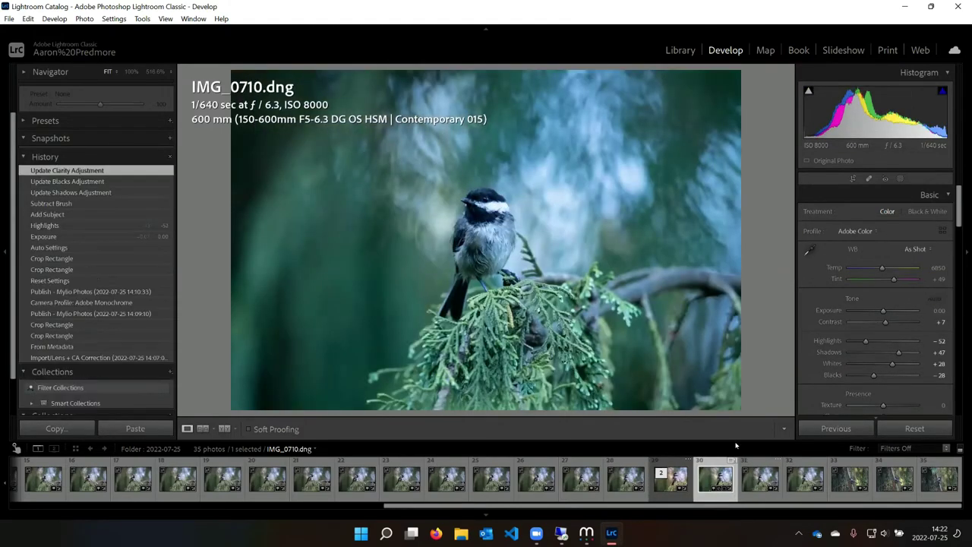
pyautogui.press('Left')
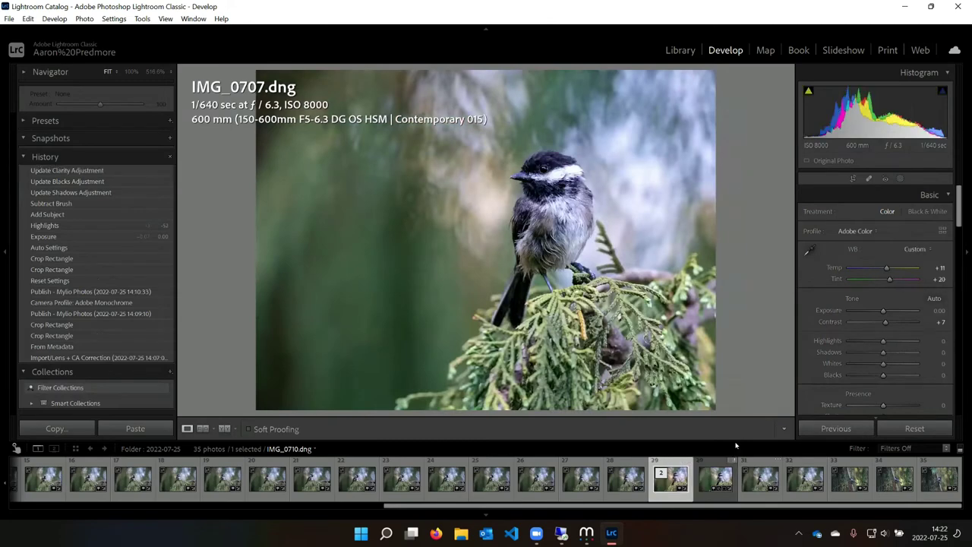
pyautogui.press('Left')
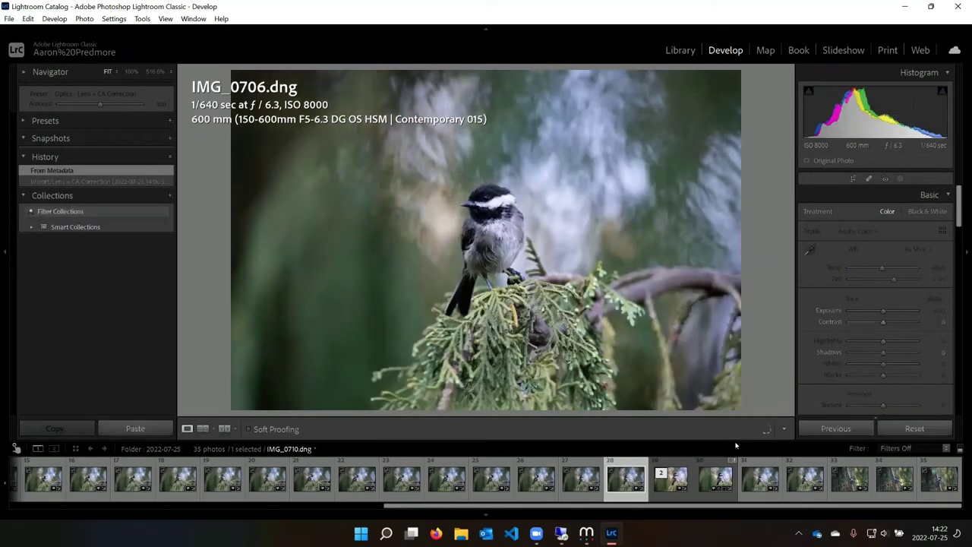
# View IMG_0712.dng enlarged in the Library and return to the thumbnail grid
pyautogui.press('g')
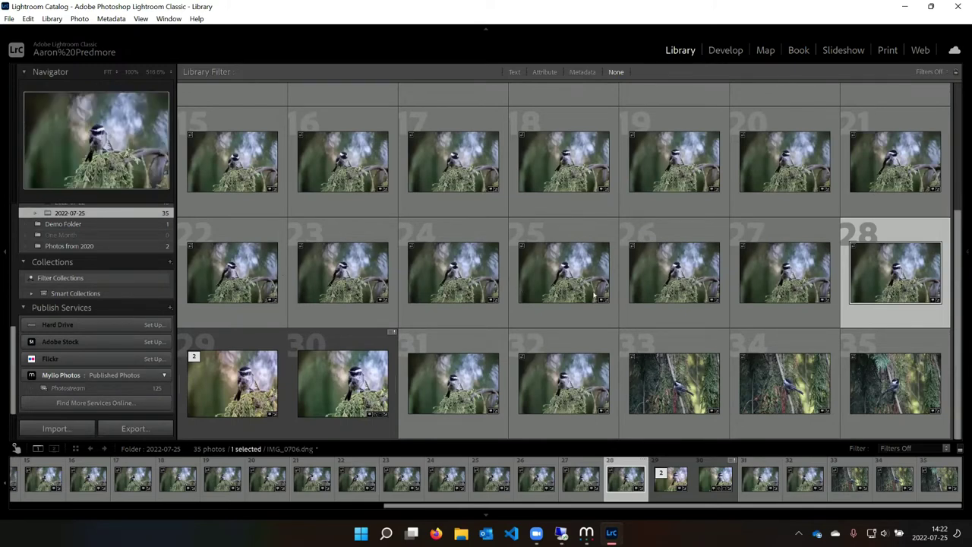
pyautogui.click(678, 391)
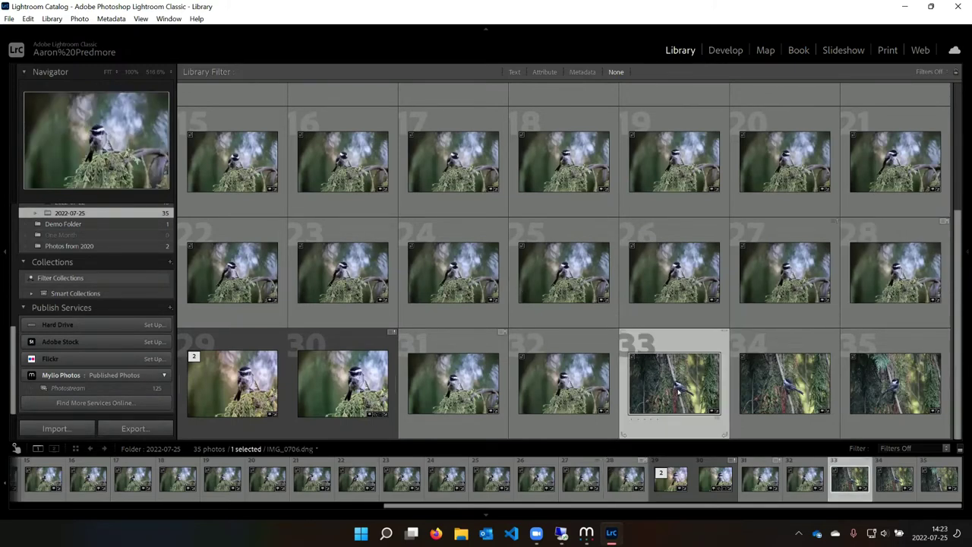
pyautogui.doubleClick(679, 391)
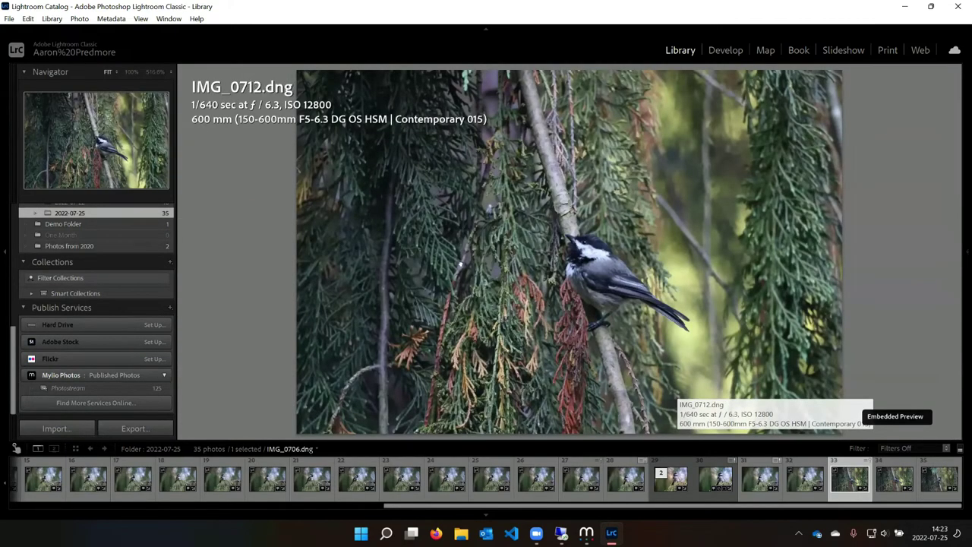
pyautogui.press('g')
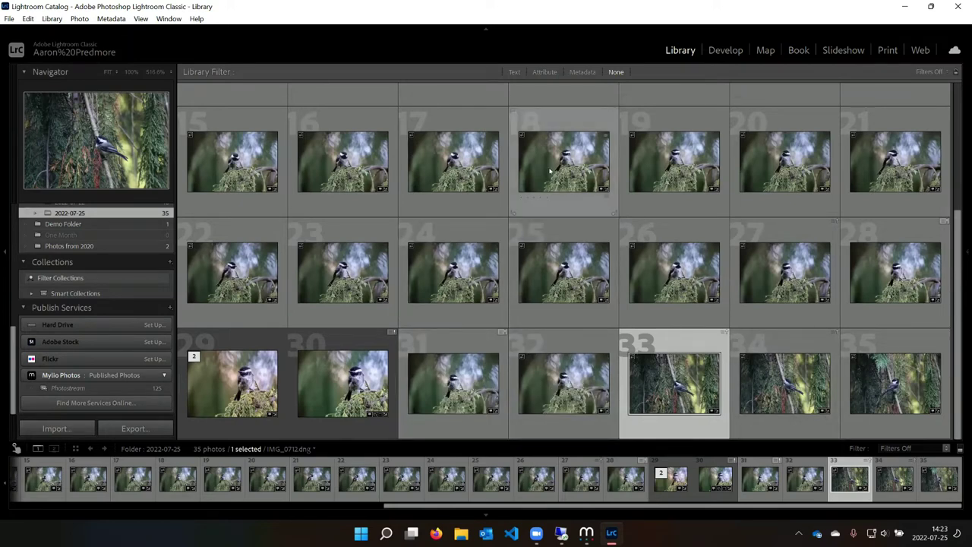
# Look through the catalog's dated folder list and the photo thumbnails of the 2022-07-25 folder
pyautogui.scroll(3, 73, 325)
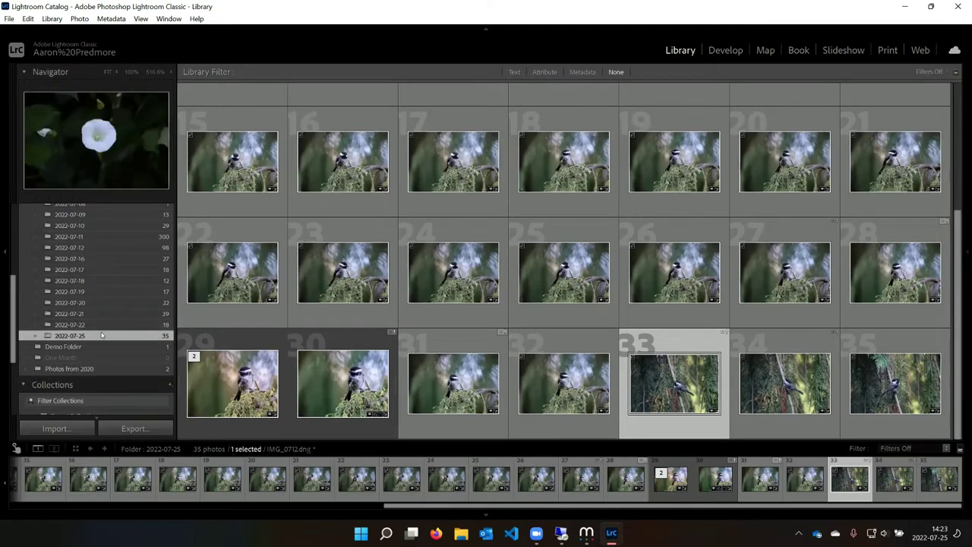
pyautogui.scroll(4, 99, 319)
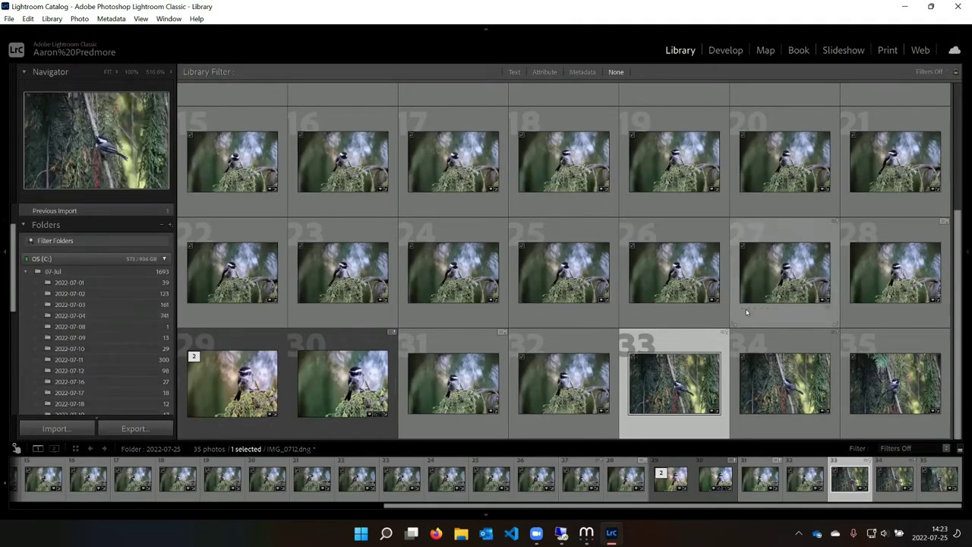
pyautogui.scroll(1, 690, 368)
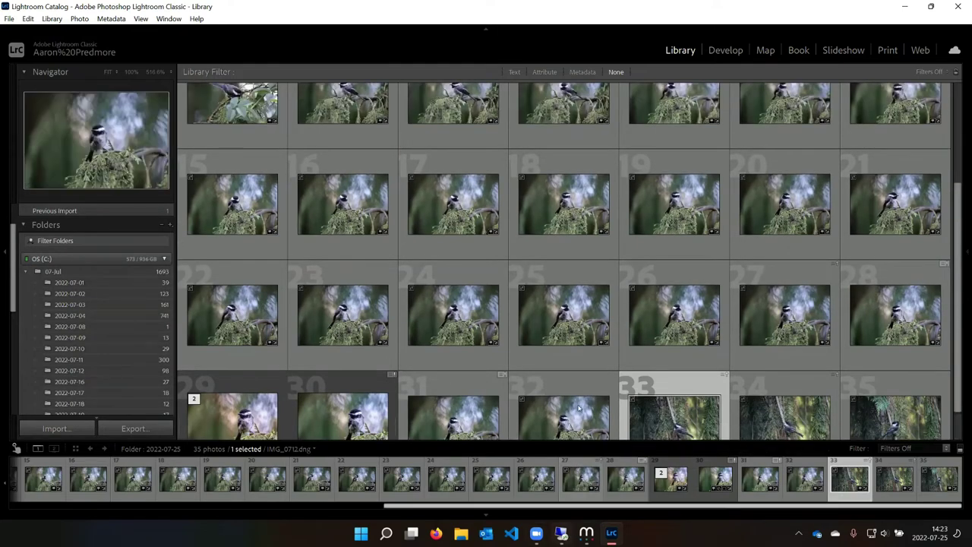
pyautogui.scroll(-1, 693, 348)
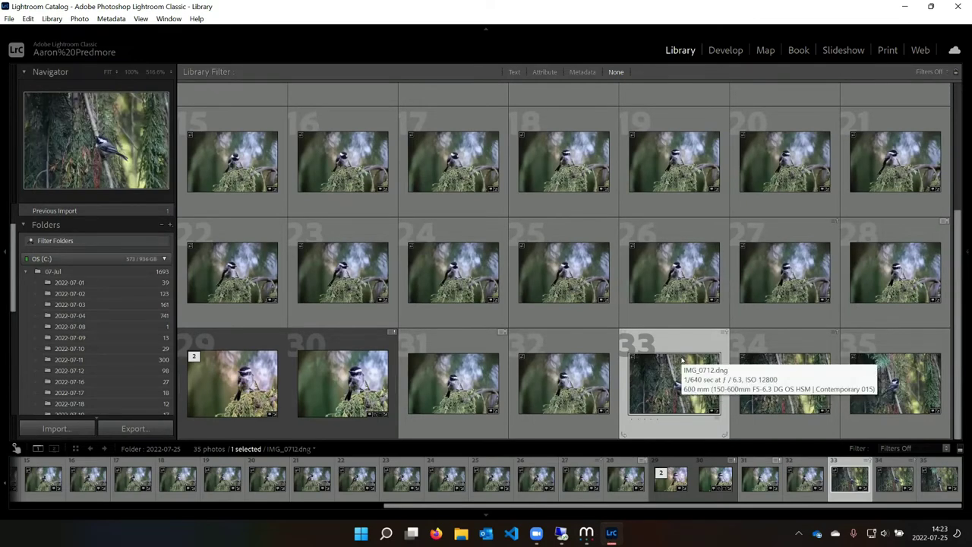
pyautogui.scroll(4, 682, 360)
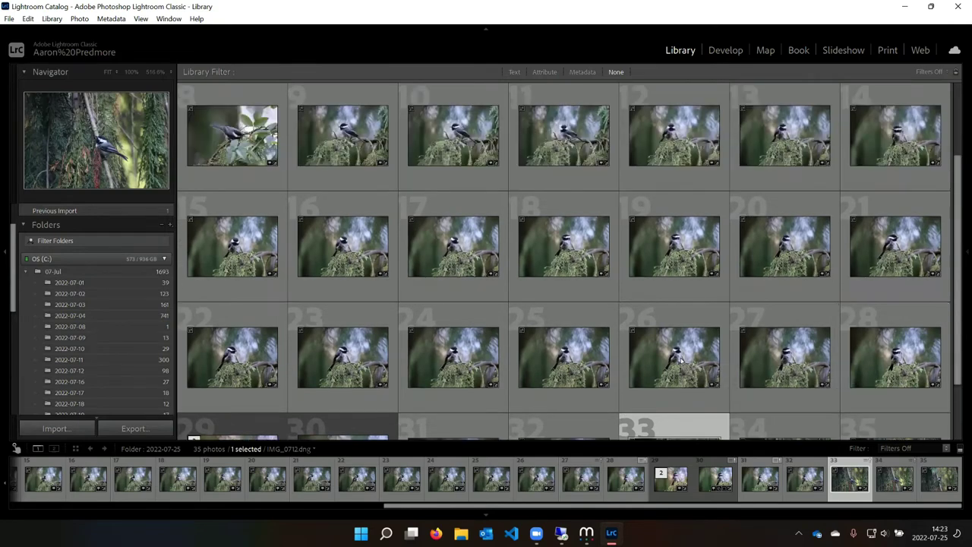
pyautogui.scroll(1, 682, 354)
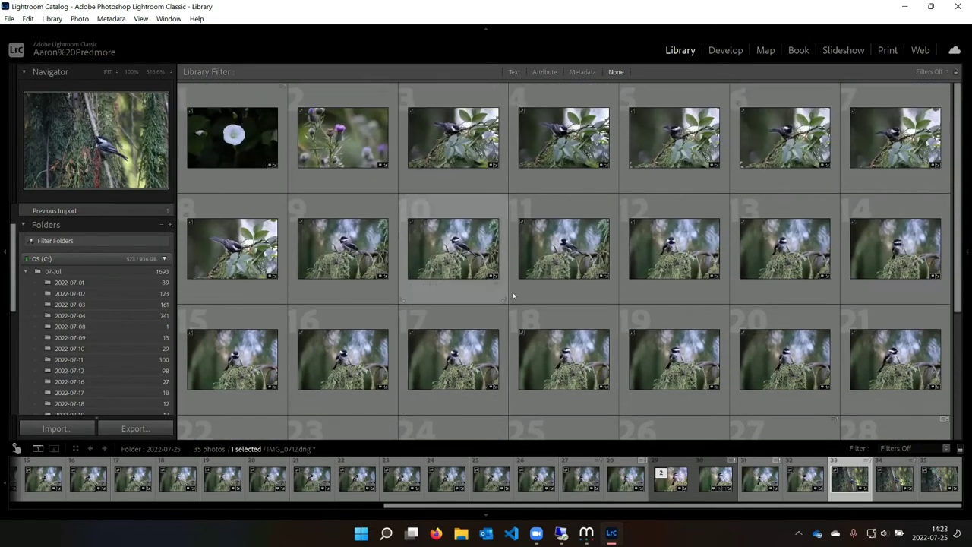
pyautogui.scroll(-2, 612, 315)
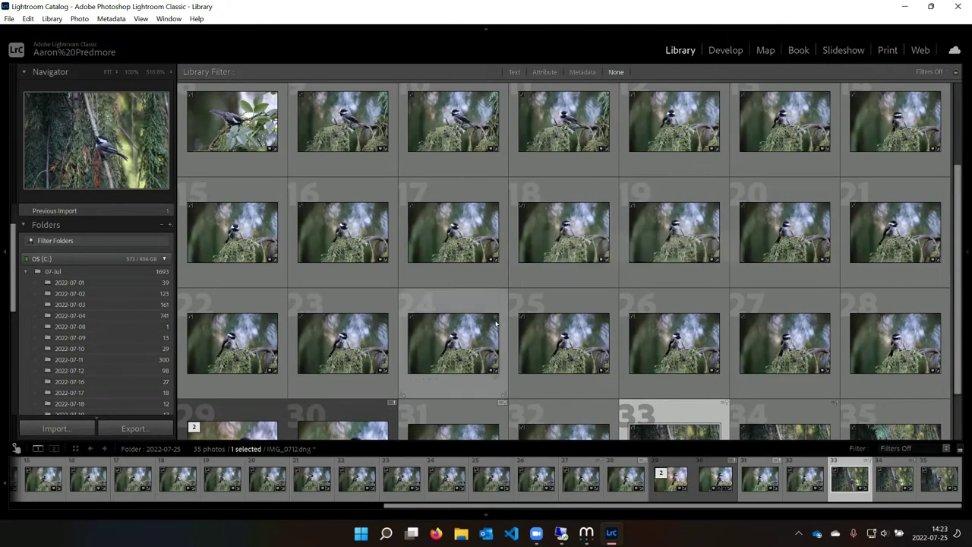
pyautogui.scroll(-1, 353, 298)
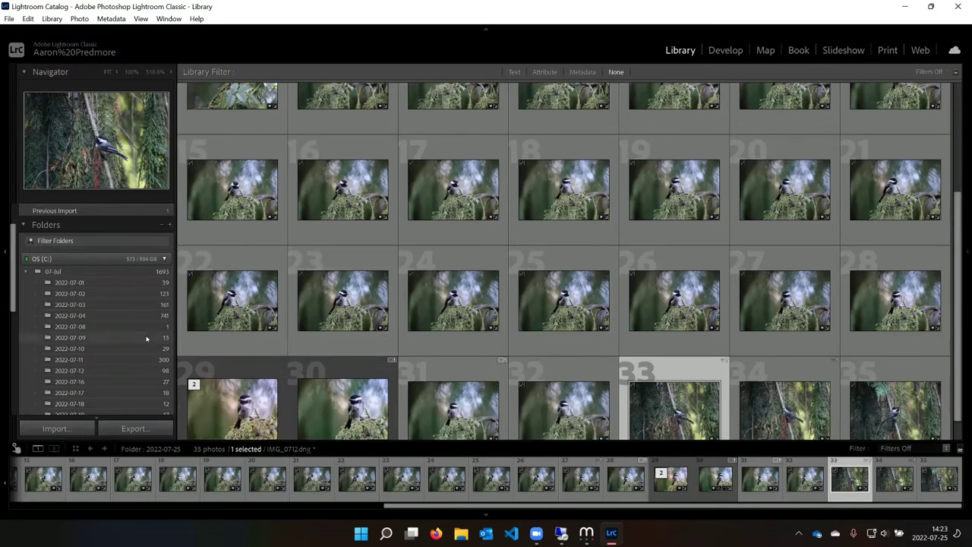
# Show the catalog's 2022-07-01 folder in File Explorer
pyautogui.scroll(-1, 91, 250)
pyautogui.rightClick(96, 241)
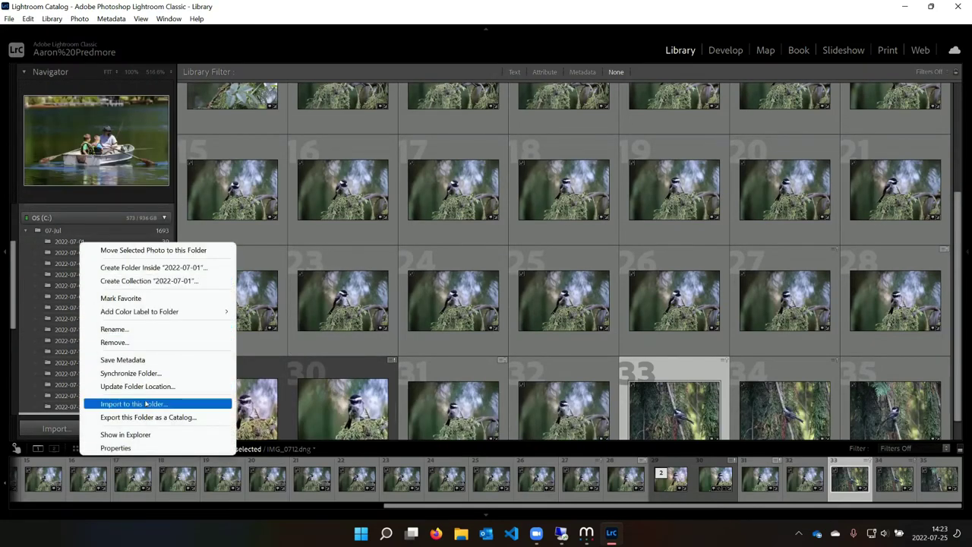
pyautogui.click(125, 435)
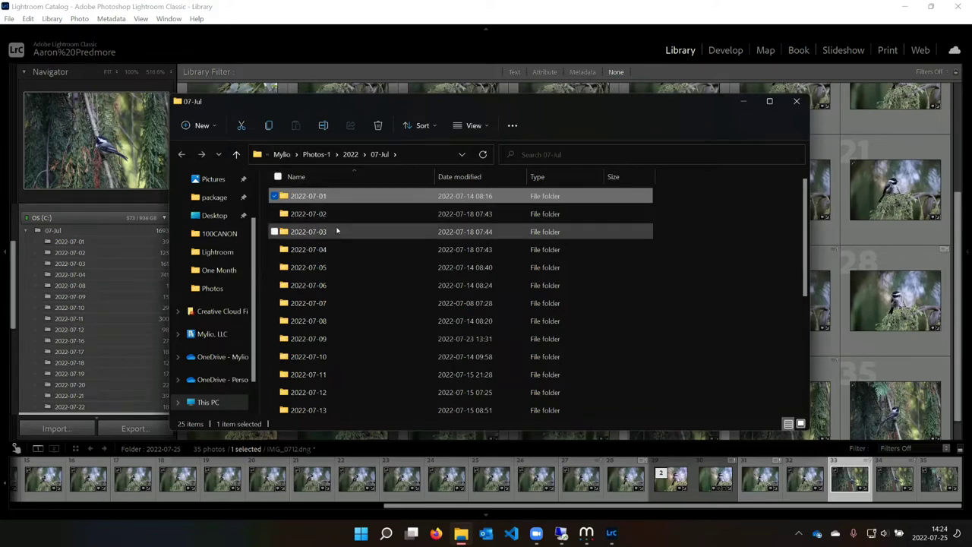
# Switch to Mylio Photos, go back to the Jul 25, 2022 photos, and show IMG_0658.dng in its Mylio folder
pyautogui.moveTo(337, 231)
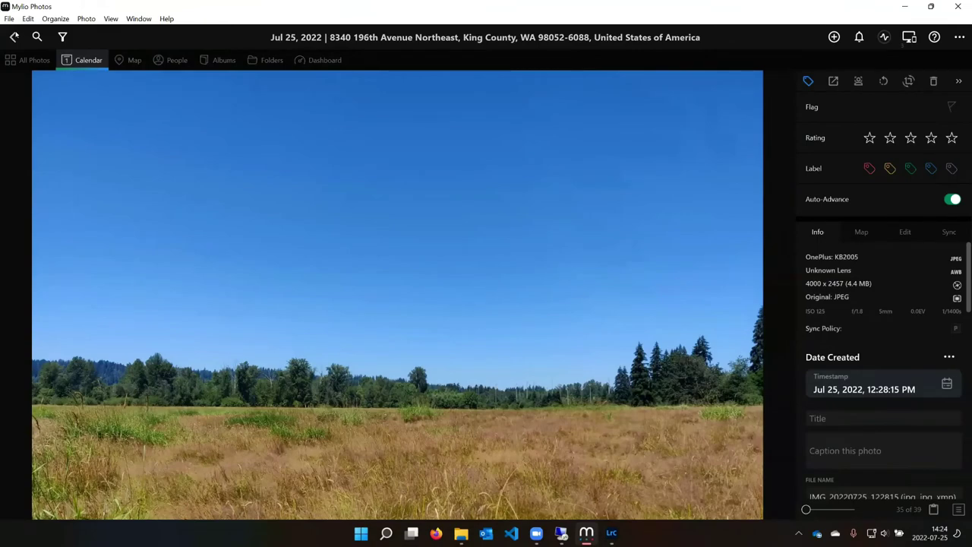
pyautogui.click(15, 36)
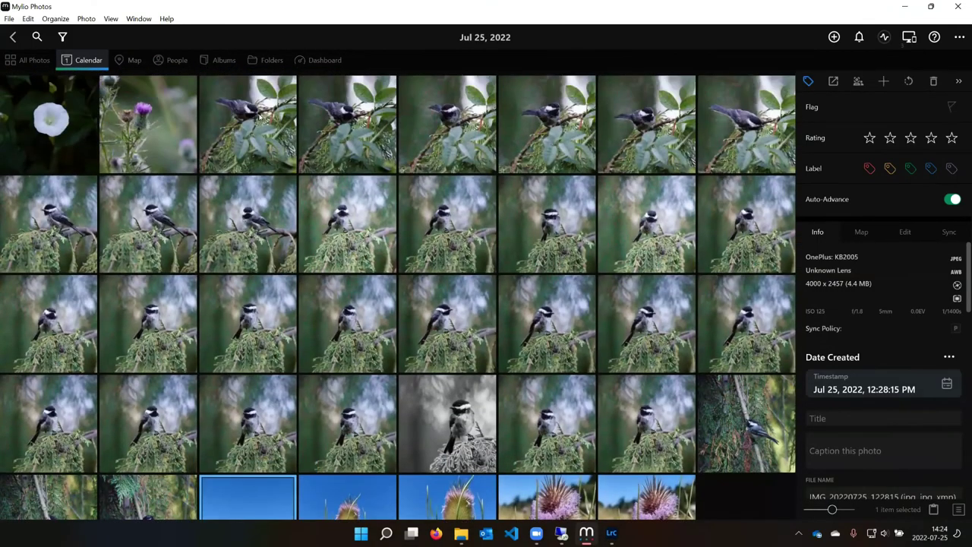
pyautogui.rightClick(243, 125)
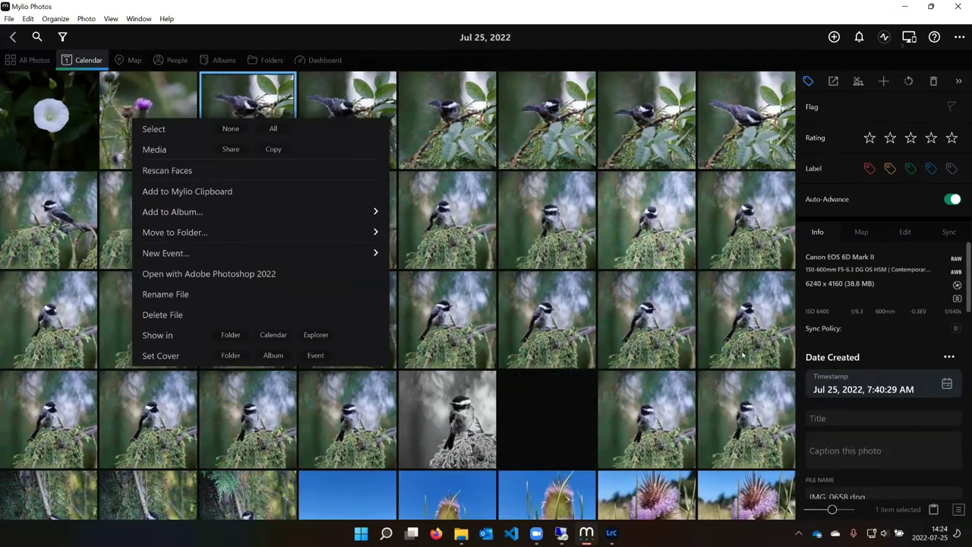
pyautogui.click(226, 335)
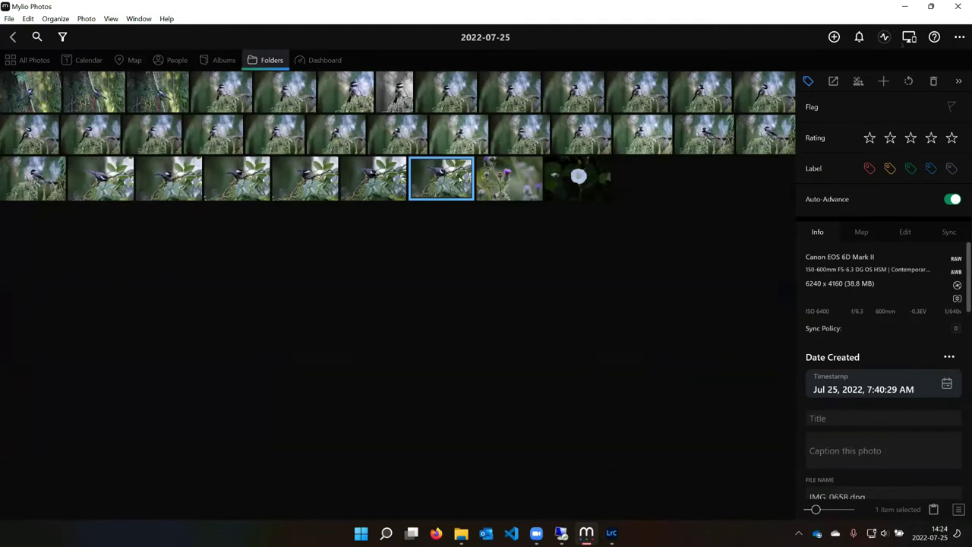
# Reveal IMG_0658.dng in File Explorer and view the 2022-07-25 folder's files full screen
pyautogui.rightClick(460, 178)
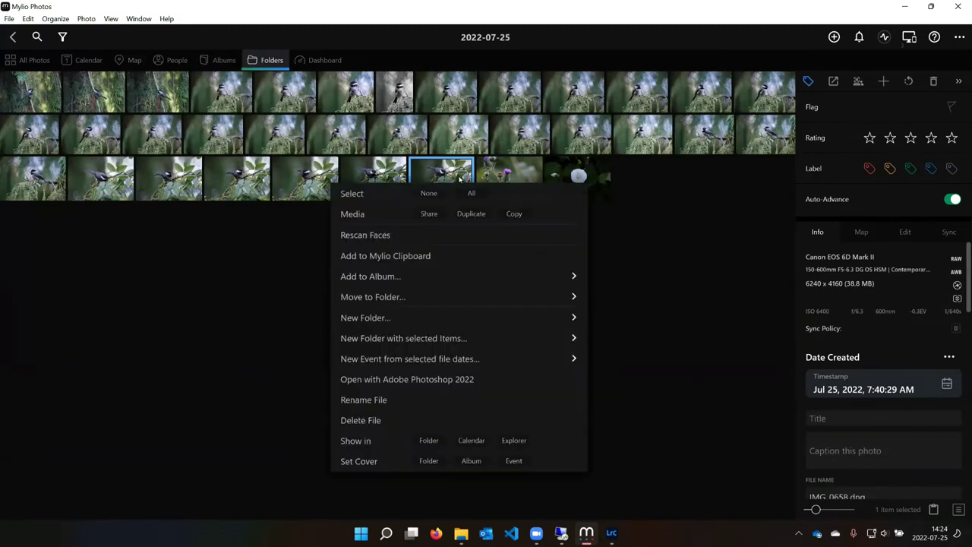
pyautogui.click(513, 441)
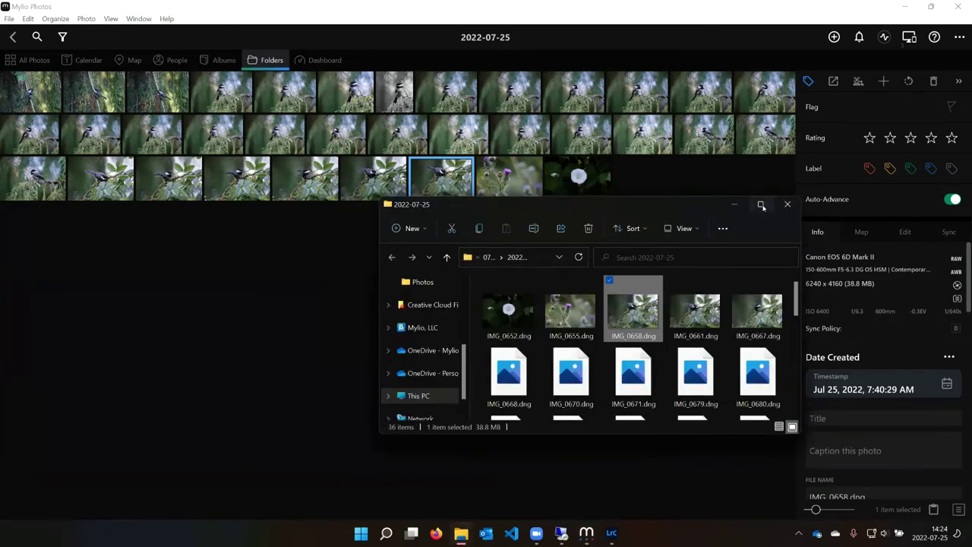
pyautogui.click(762, 206)
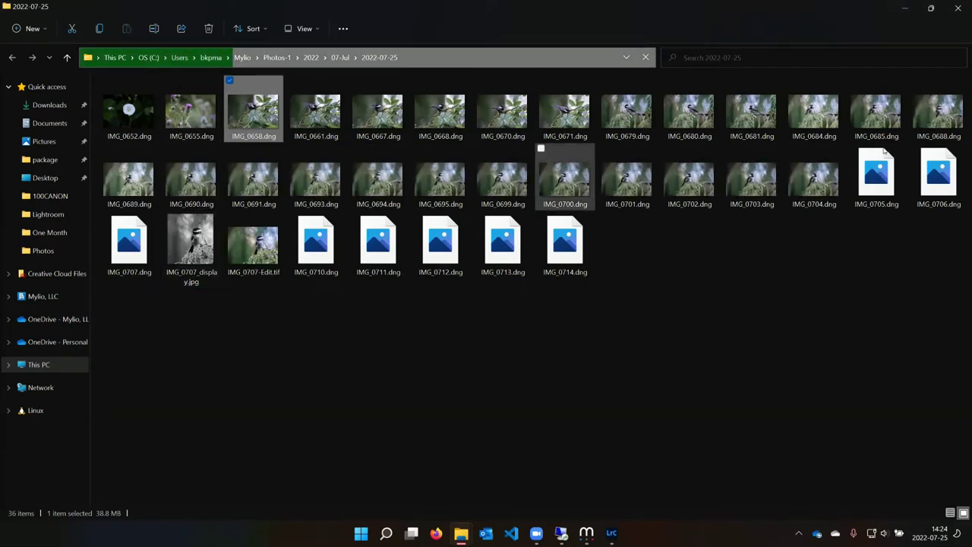
# Return to Lightroom Classic and look over all the photos in the 2022-07-25 folder
pyautogui.click(912, 13)
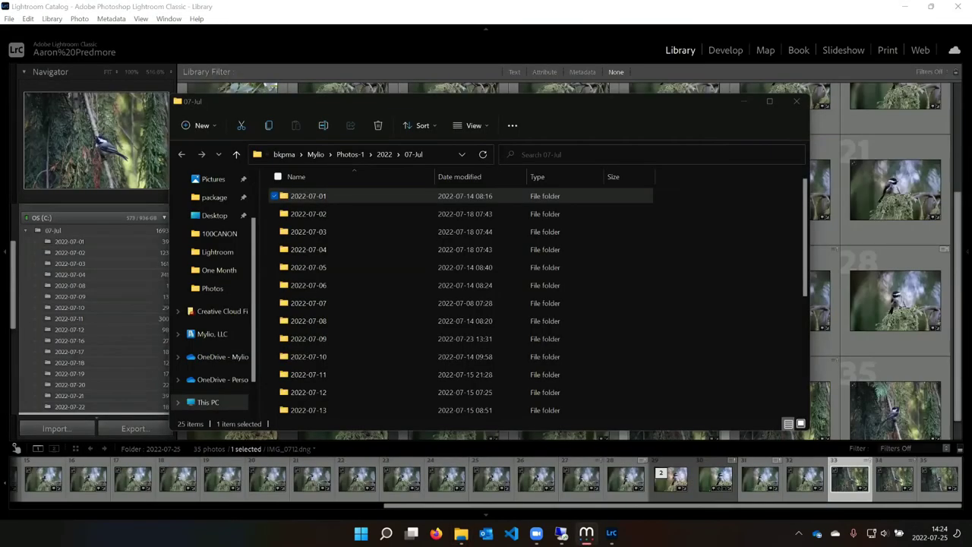
pyautogui.click(450, 6)
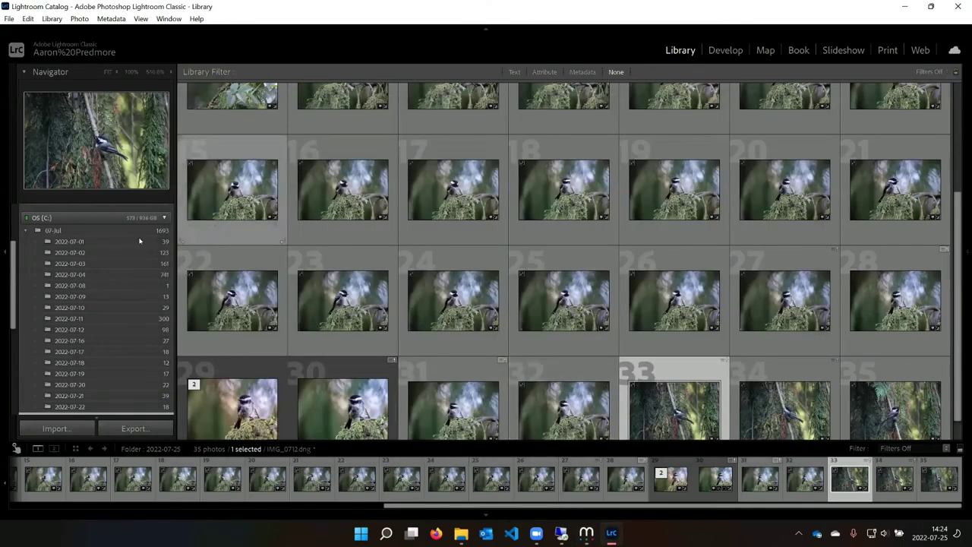
pyautogui.scroll(-3, 149, 386)
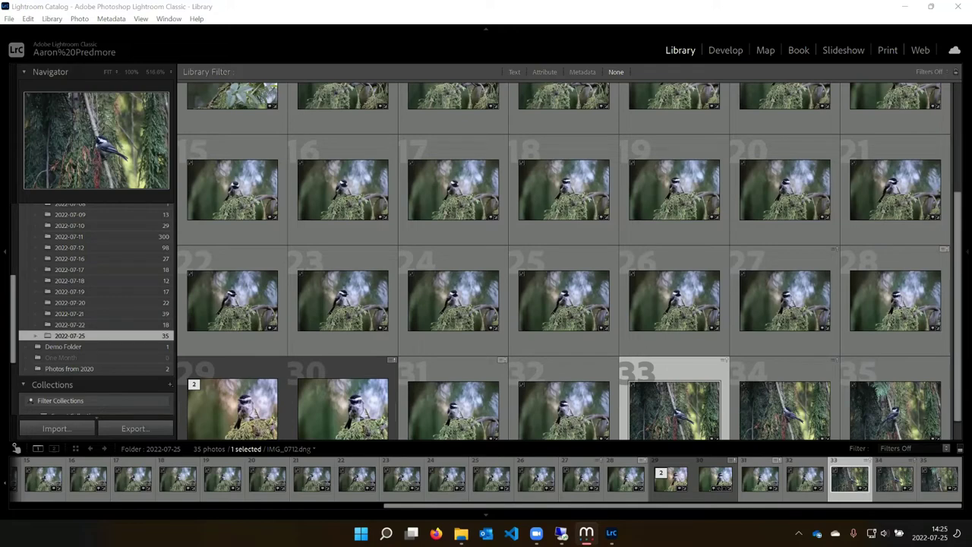
pyautogui.scroll(-1, 387, 267)
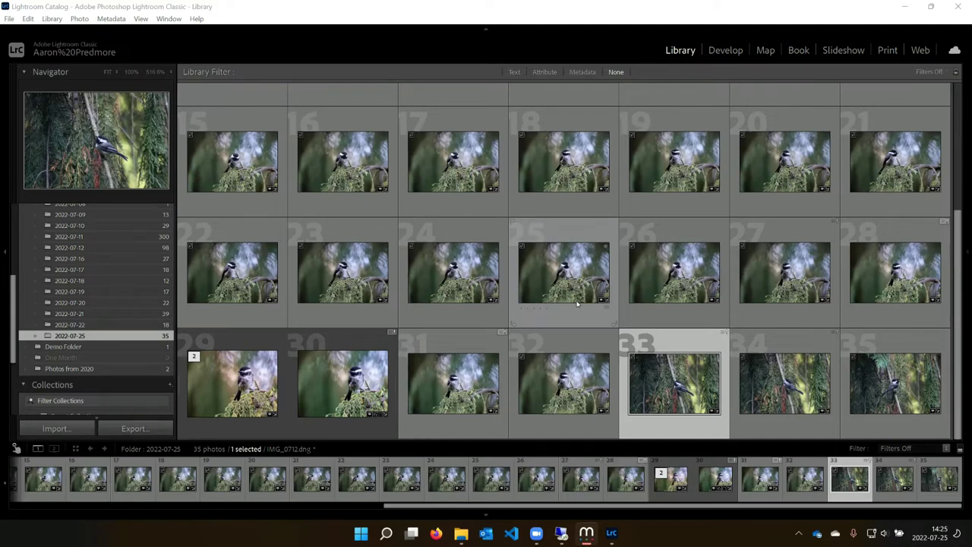
pyautogui.scroll(5, 760, 297)
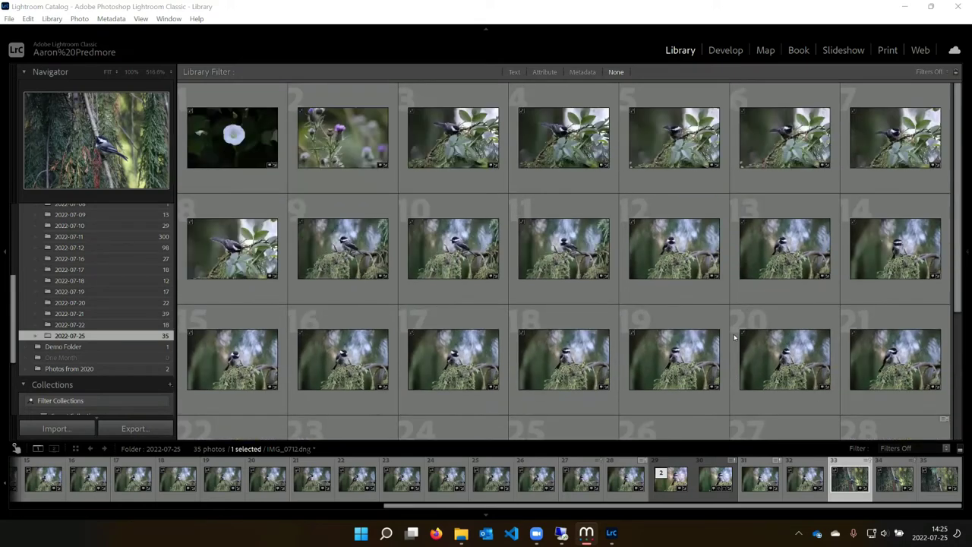
pyautogui.scroll(-5, 735, 337)
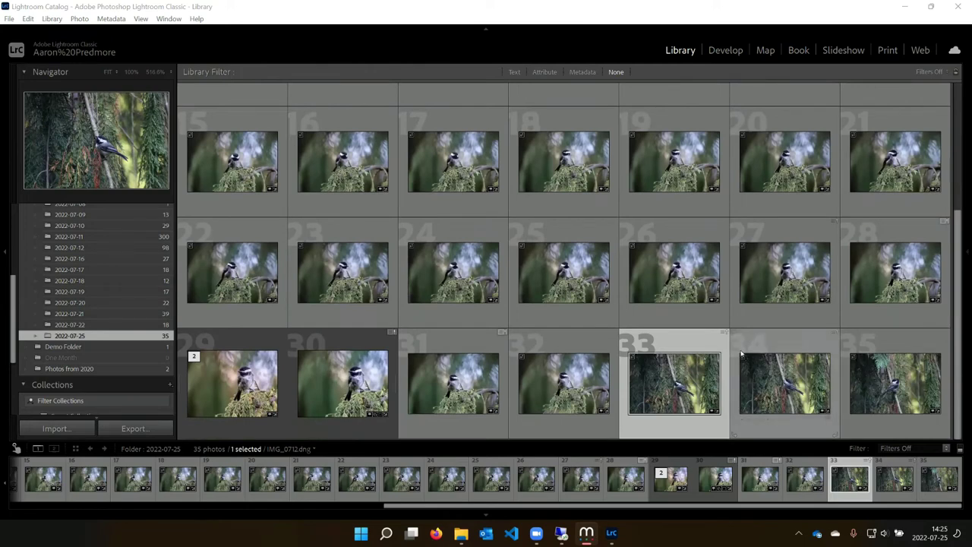
# Open IMG_0707.dng, the original stacked with the edited TIFF, in Develop and set its white balance to Auto
pyautogui.click(253, 384)
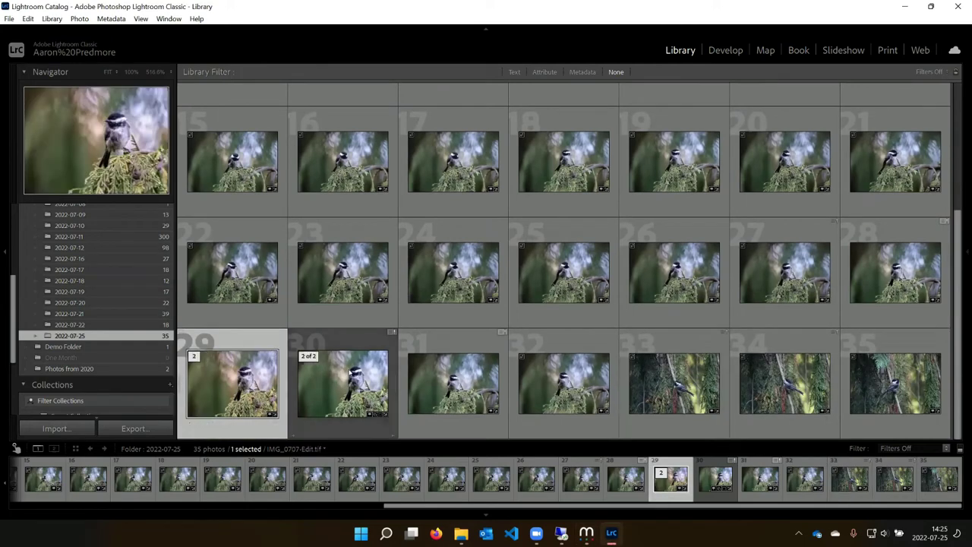
pyautogui.doubleClick(351, 373)
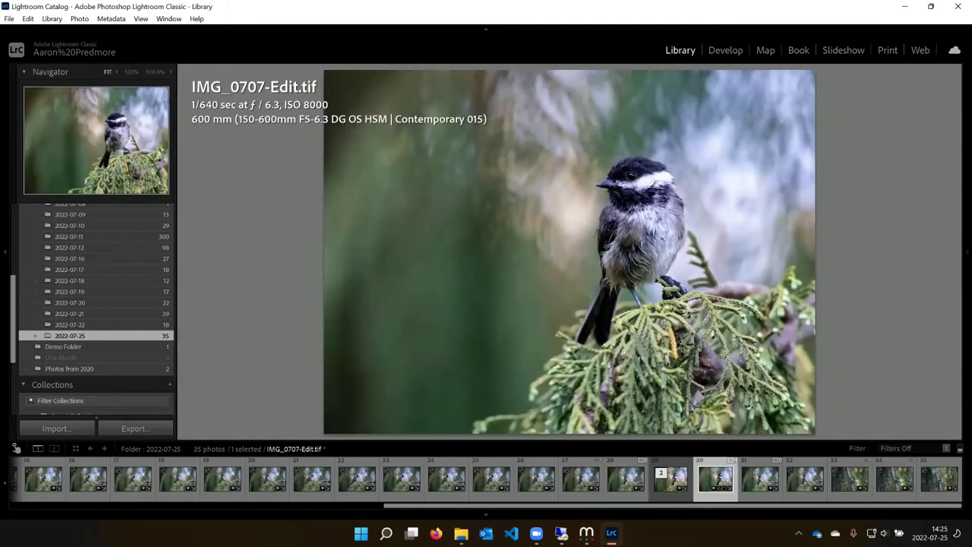
pyautogui.click(726, 49)
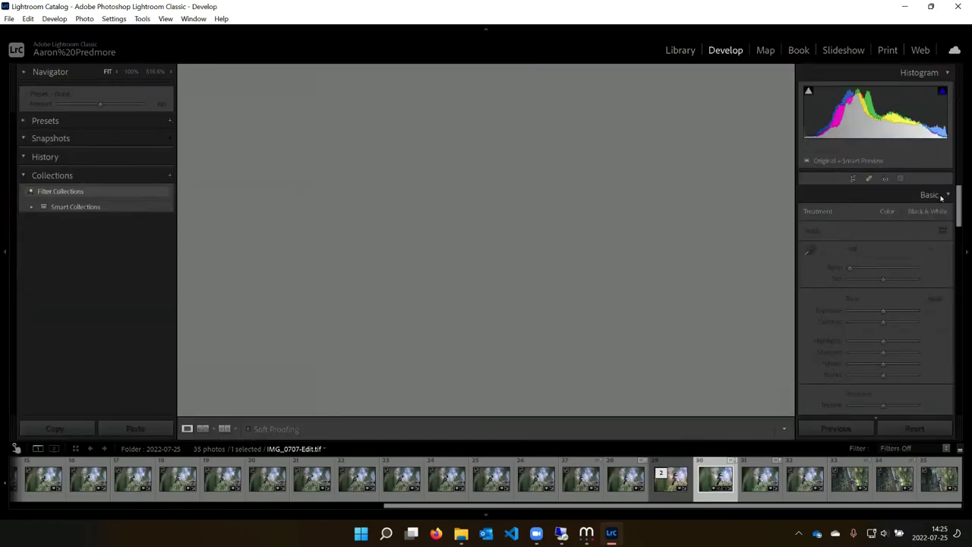
pyautogui.click(918, 249)
pyautogui.click(890, 276)
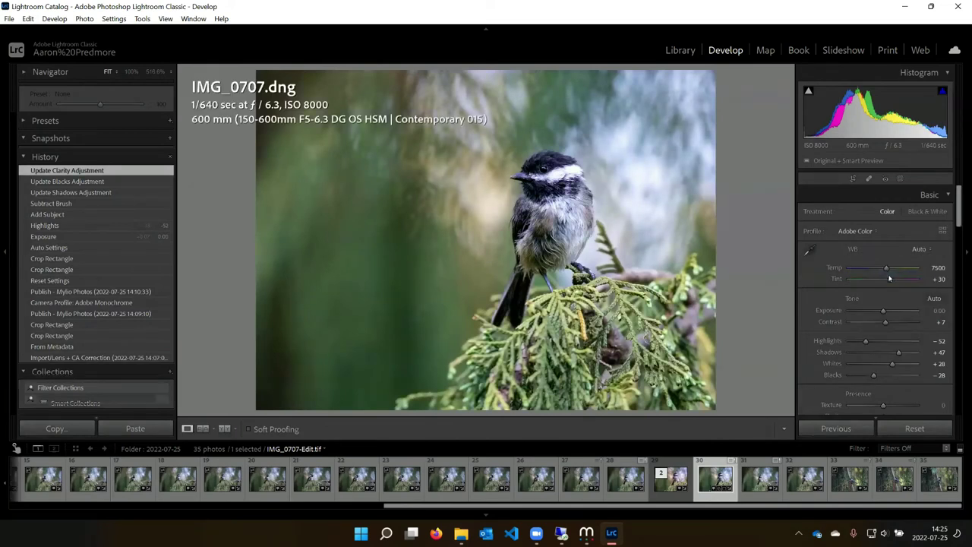
# Set the tint of IMG_0707.dng to +39 and look along the filmstrip of the 2022-07-25 folder
pyautogui.moveTo(889, 278); pyautogui.dragTo(891, 279)
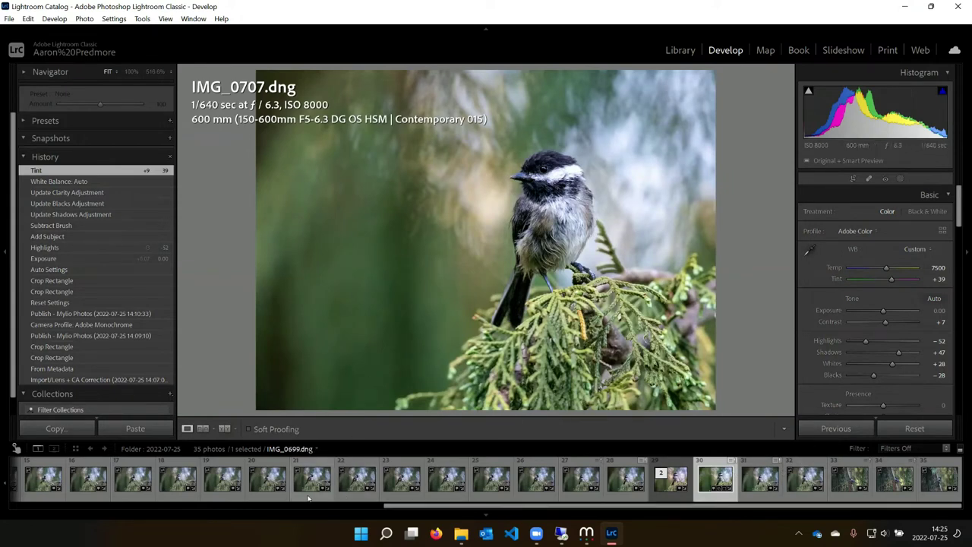
pyautogui.moveTo(433, 511); pyautogui.dragTo(53, 515)
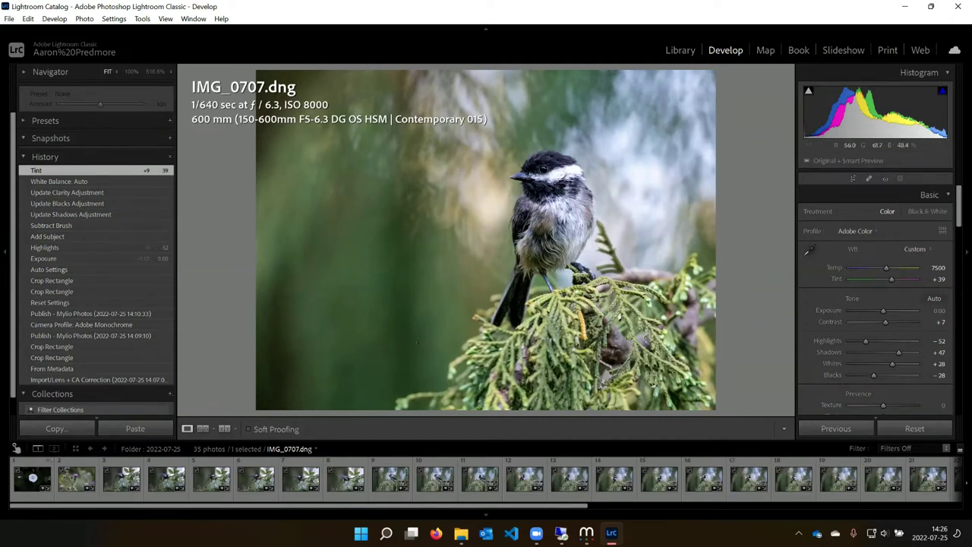
pyautogui.moveTo(553, 510); pyautogui.dragTo(689, 509)
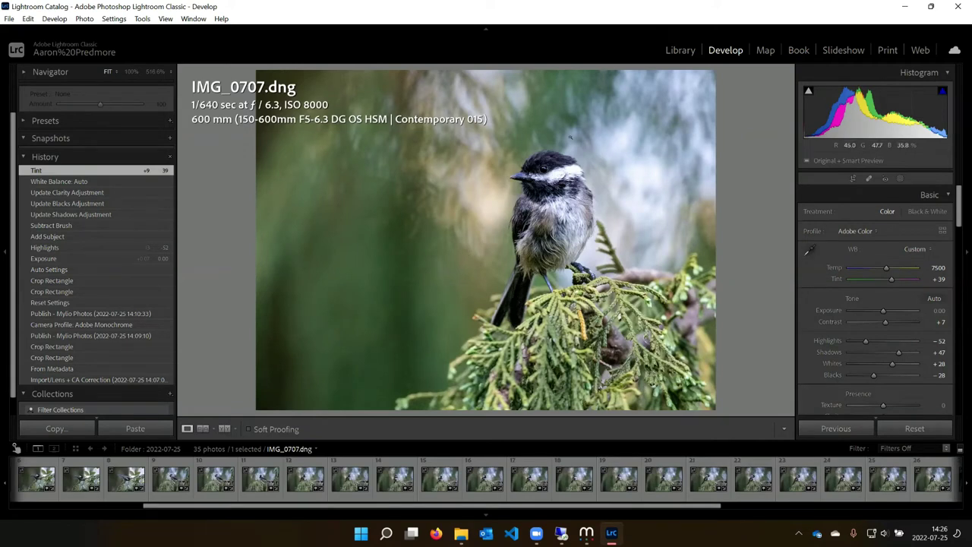
pyautogui.moveTo(699, 507); pyautogui.dragTo(948, 504)
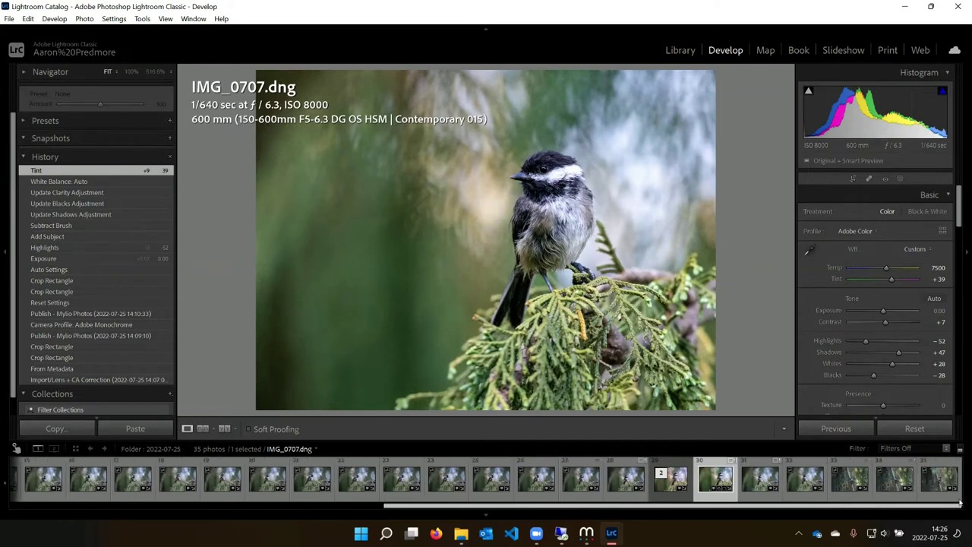
pyautogui.moveTo(614, 511); pyautogui.dragTo(592, 507)
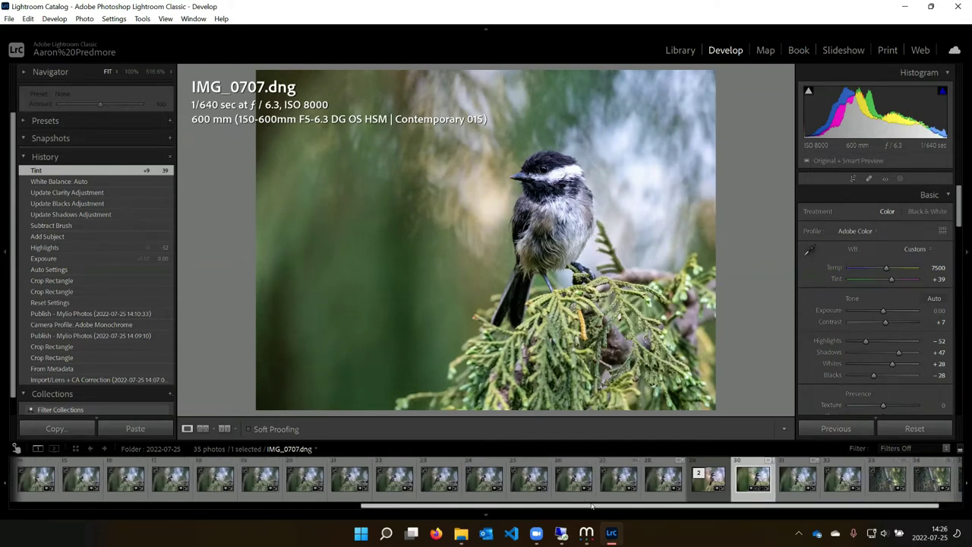
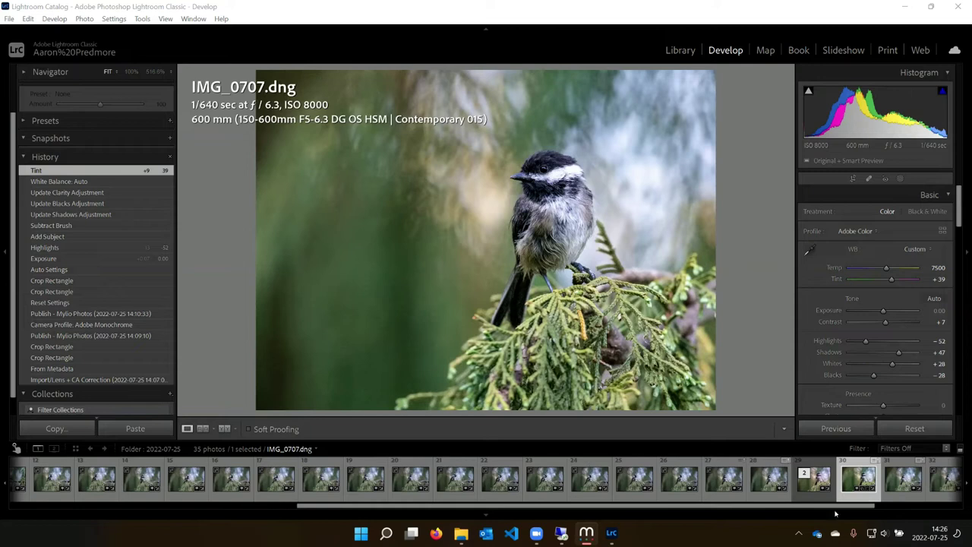
pyautogui.click(881, 506)
pyautogui.moveTo(881, 507); pyautogui.dragTo(664, 518)
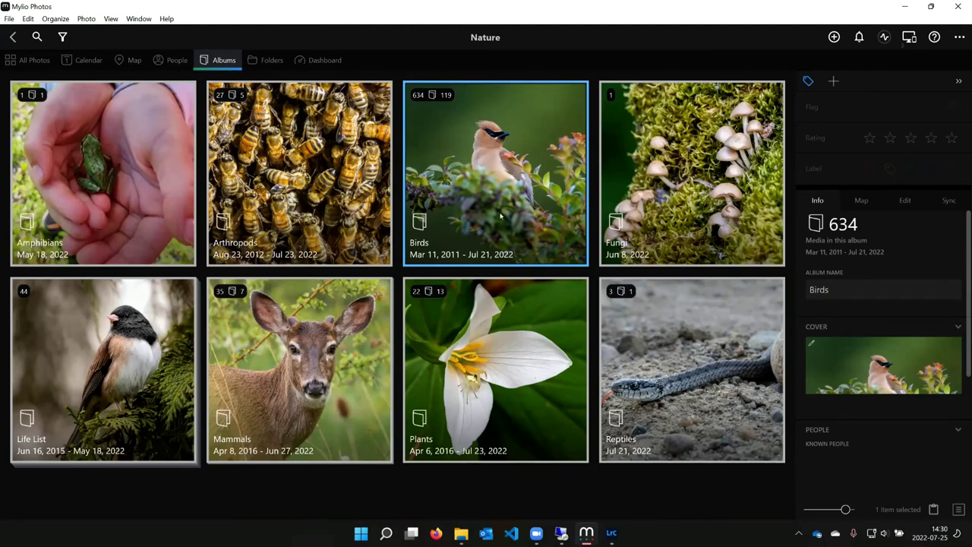
# In Mylio Photos, open the Birds album inside Nature and look over the photos in its Anna's Hummingbird album
pyautogui.click(495, 167)
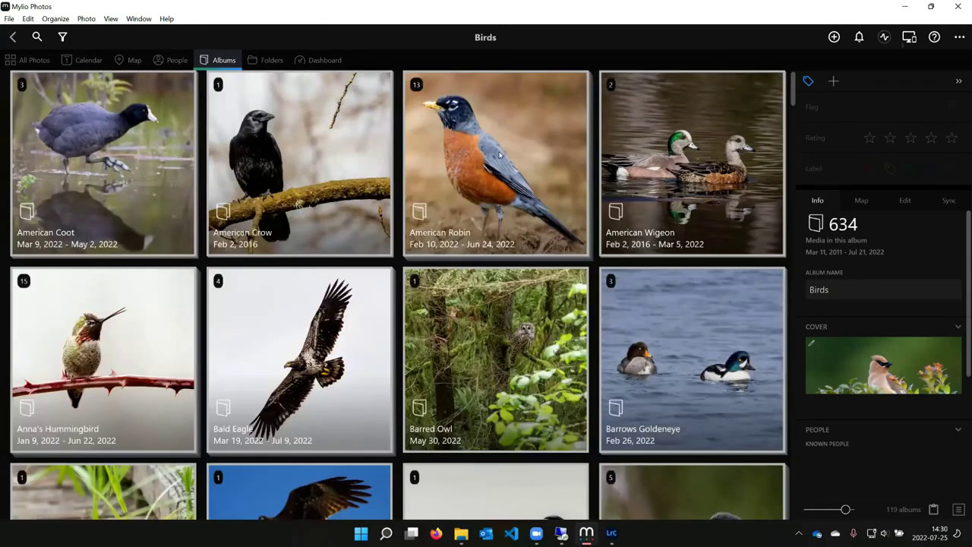
pyautogui.scroll(-2, 487, 333)
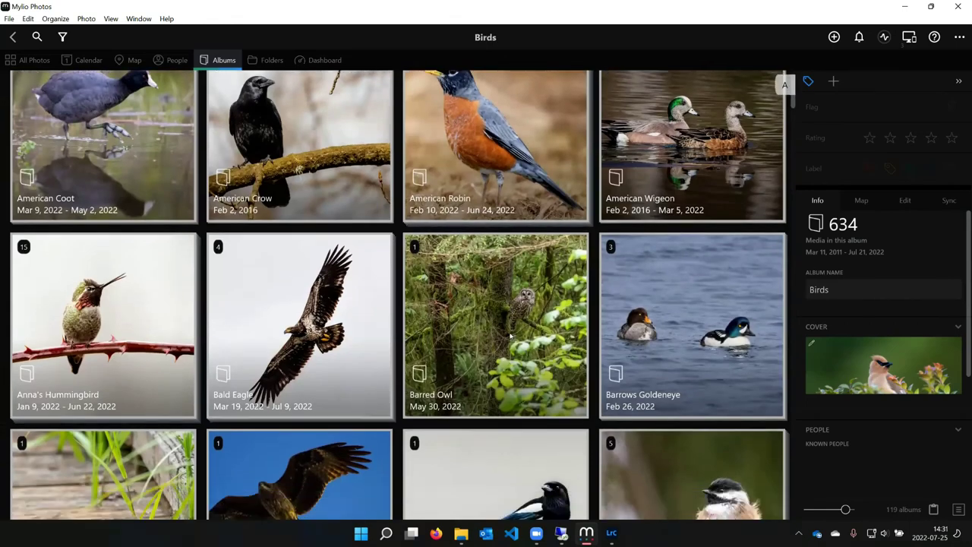
pyautogui.scroll(-2, 487, 333)
pyautogui.press('Right')
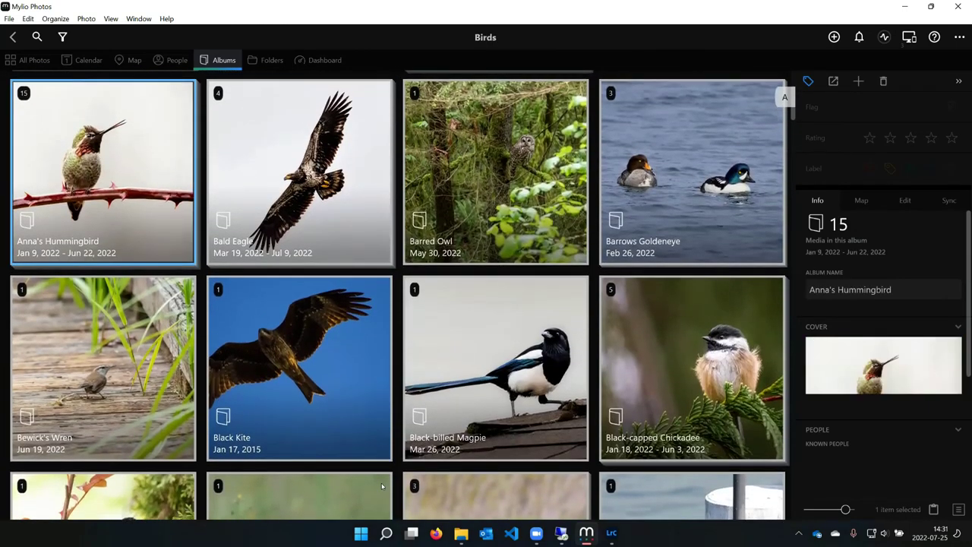
pyautogui.press('Return')
pyautogui.scroll(-5, 392, 418)
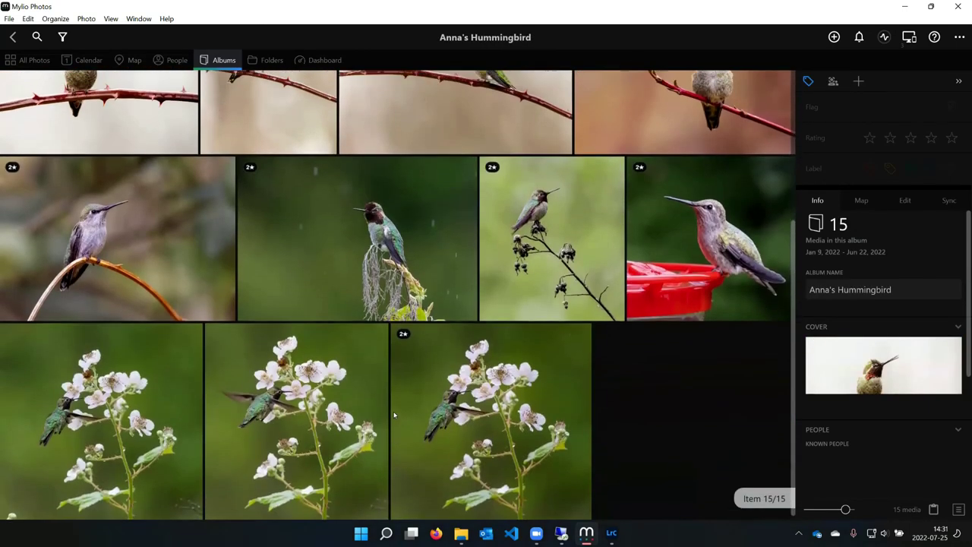
pyautogui.scroll(2, 721, 222)
# View the Anna's Hummingbird photos one by one from March 8th to April 10th, 2022, and return to the album
pyautogui.doubleClick(99, 186)
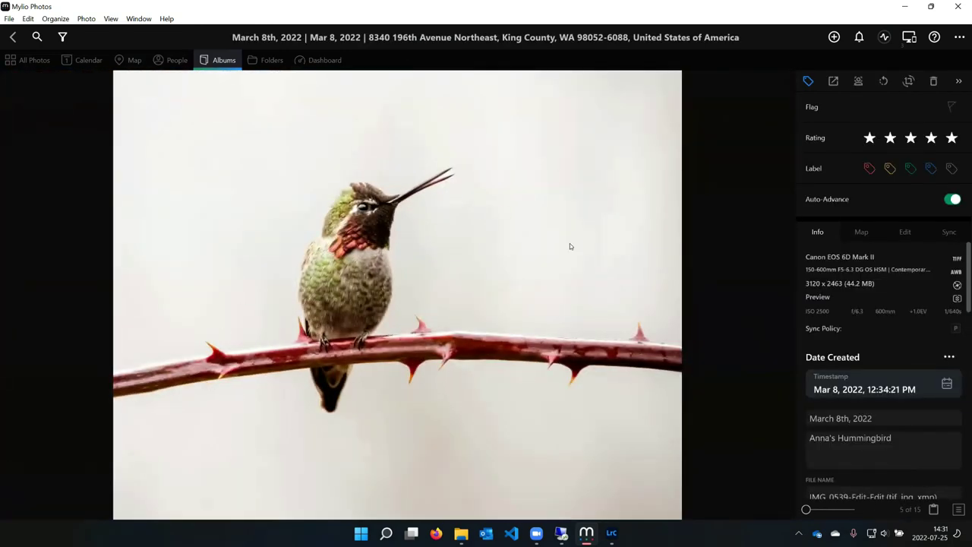
pyautogui.press('Right')
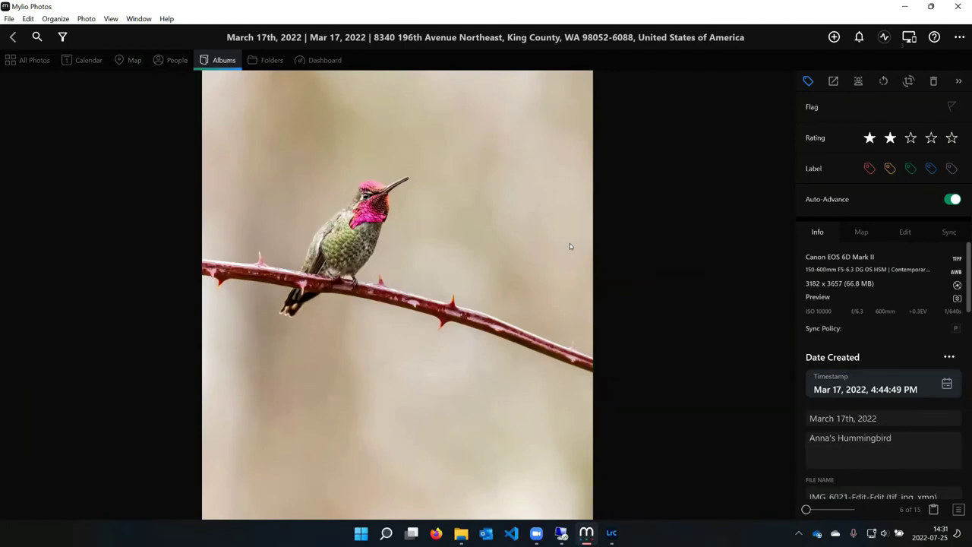
pyautogui.press('Right')
pyautogui.press('Right')
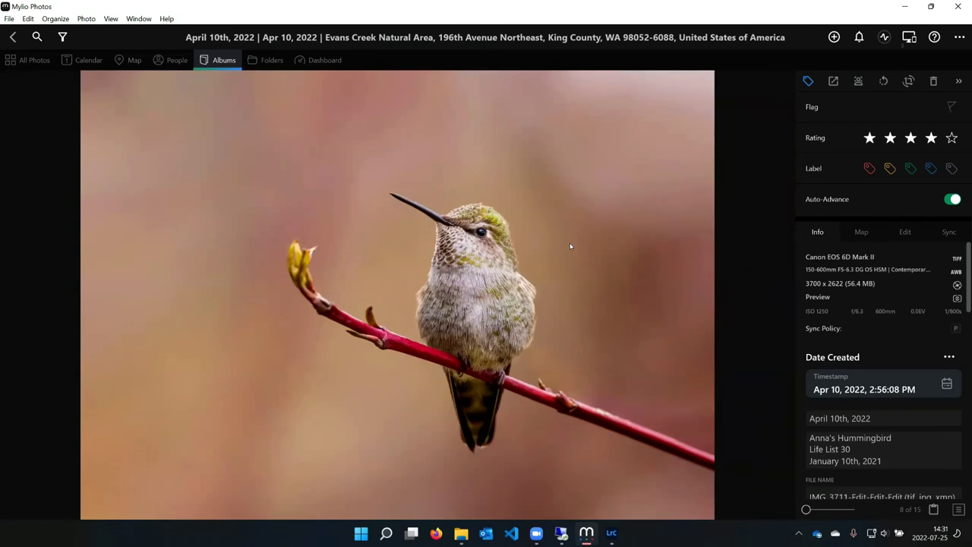
pyautogui.press('Right')
pyautogui.press('Left')
pyautogui.click(12, 36)
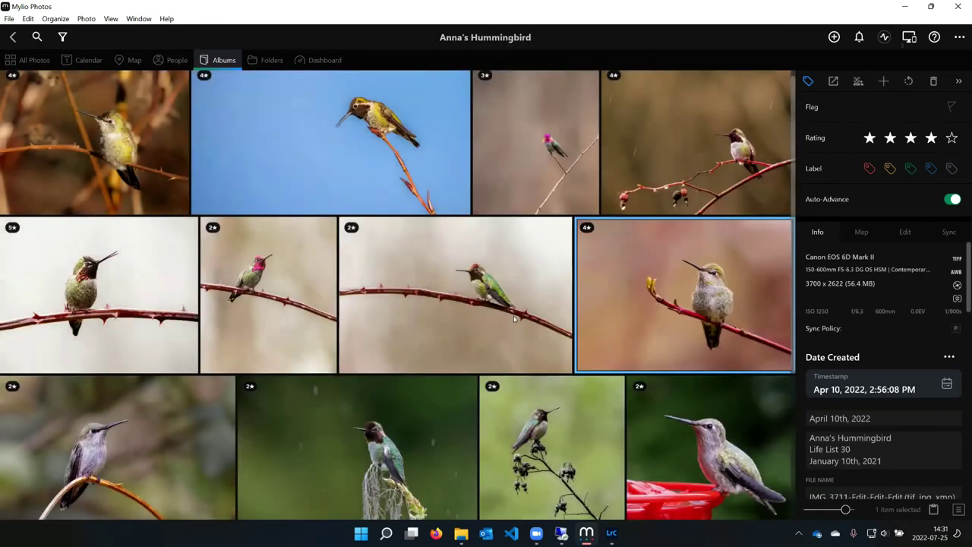
# View the March 2nd, 2022 hummingbird photo at full size and return to the Anna's Hummingbird album
pyautogui.scroll(-1, 509, 315)
pyautogui.scroll(1, 232, 139)
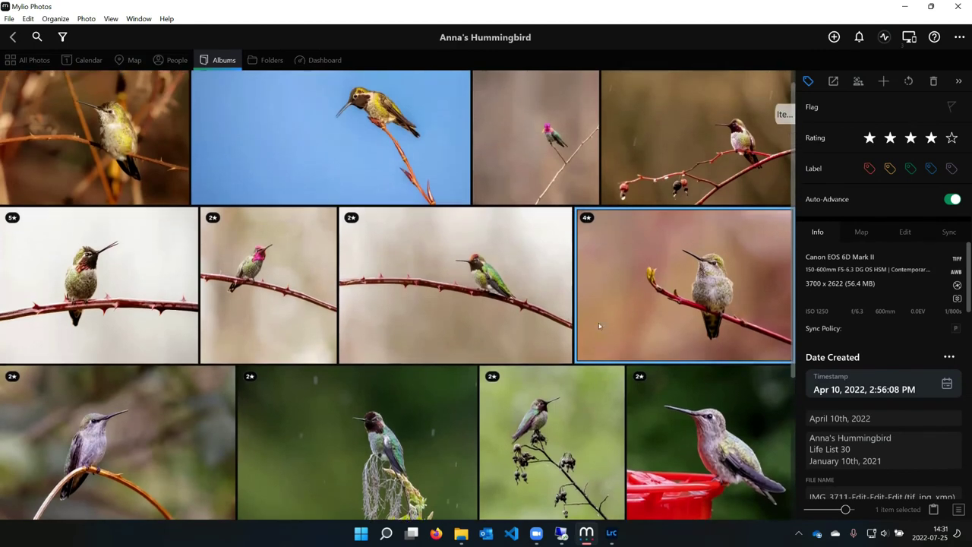
pyautogui.press('Up')
pyautogui.press('Return')
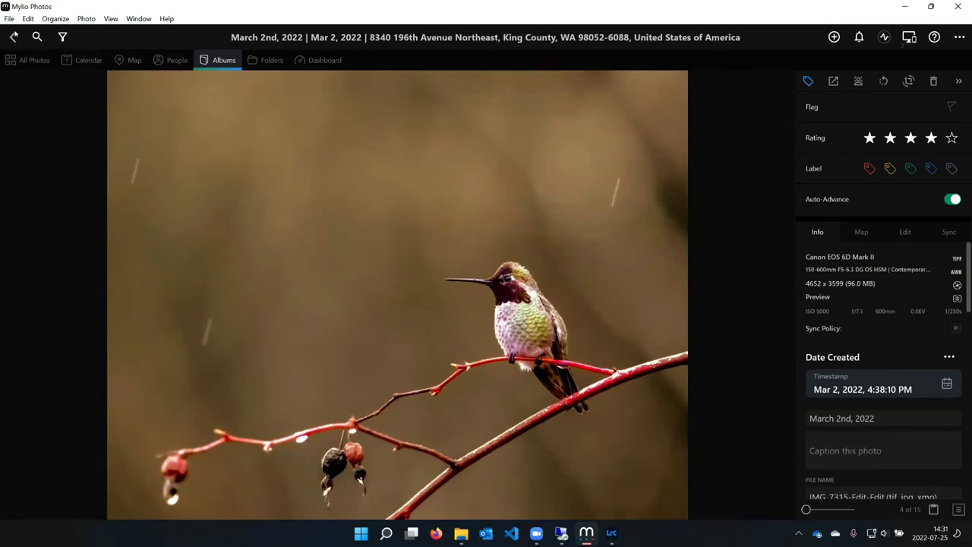
pyautogui.click(14, 36)
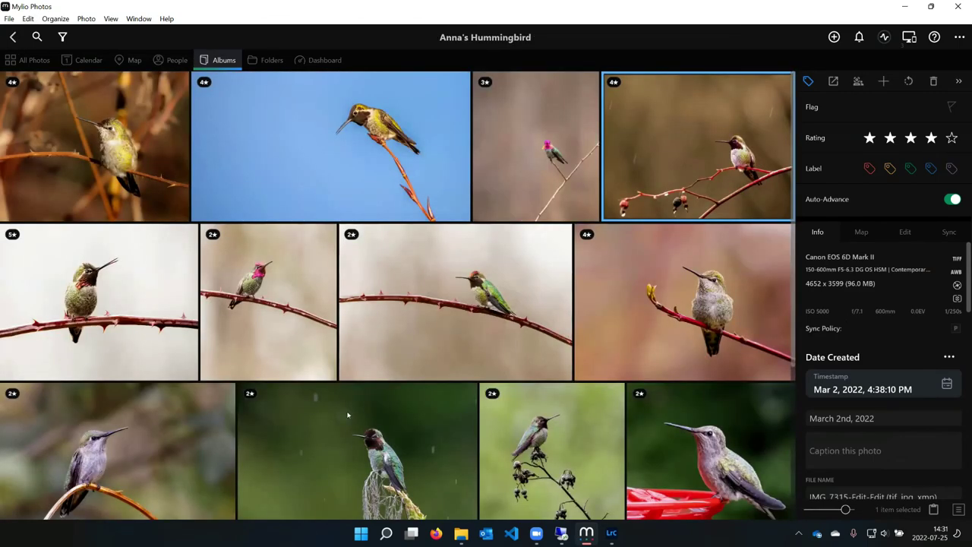
# Open the Black-billed Magpie album within Birds, view its photo at full size, and return to the Birds albums
pyautogui.press('Escape')
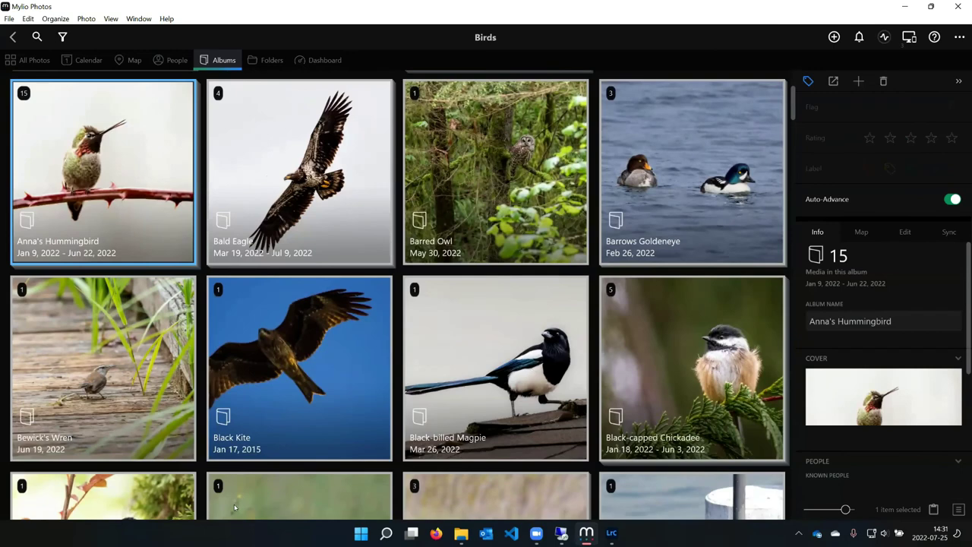
pyautogui.scroll(-2, 235, 508)
pyautogui.doubleClick(494, 304)
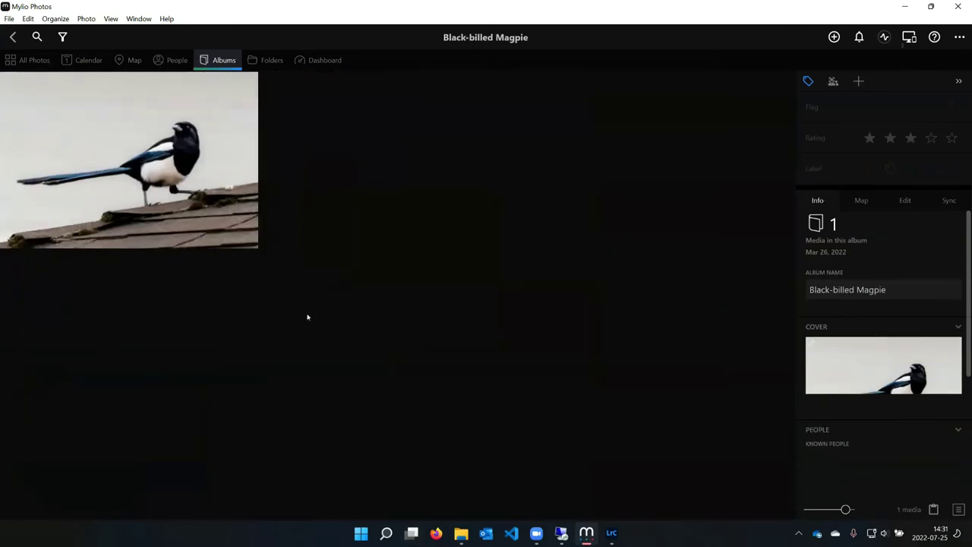
pyautogui.doubleClick(171, 161)
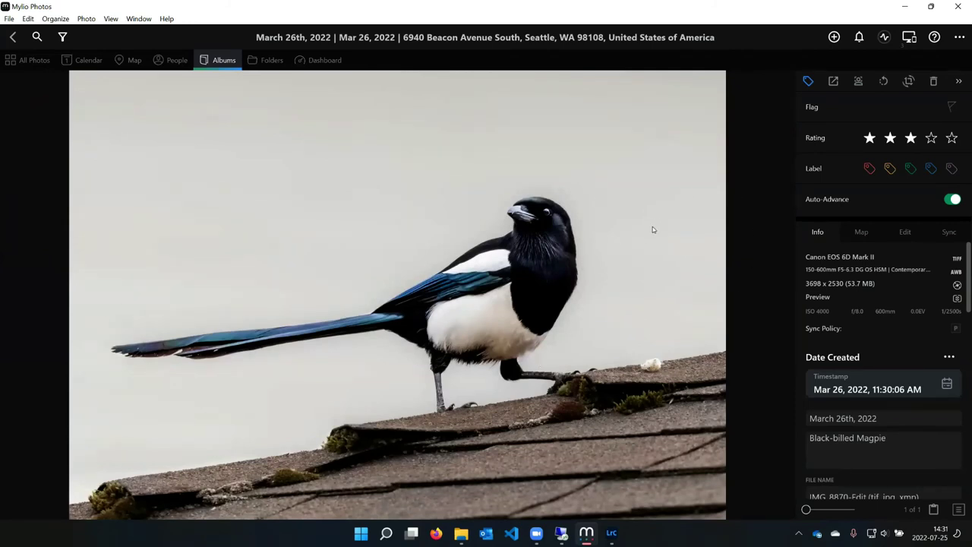
pyautogui.click(14, 36)
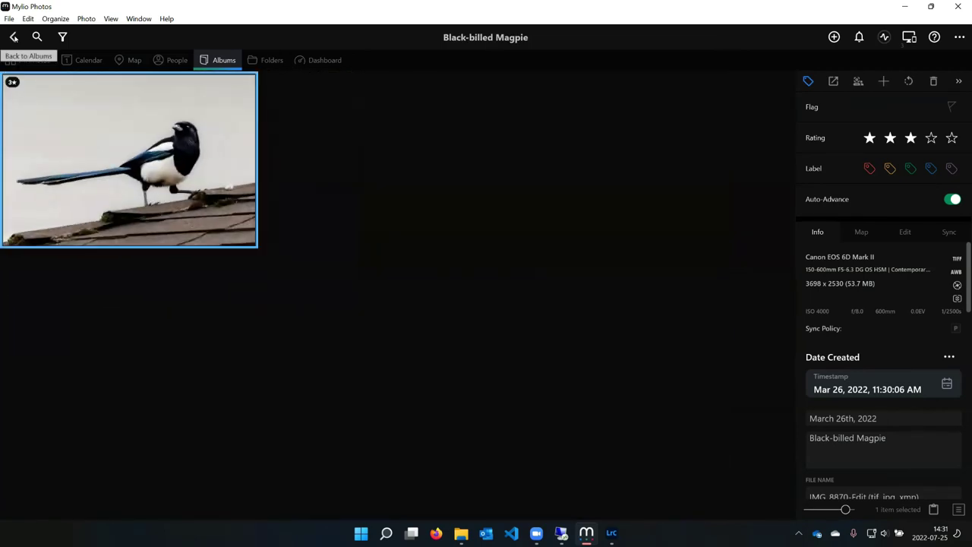
pyautogui.click(13, 36)
# View the April 8th, 2022 flight photo in the Blue-winged Teal album and return to the Birds albums
pyautogui.scroll(-1, 323, 377)
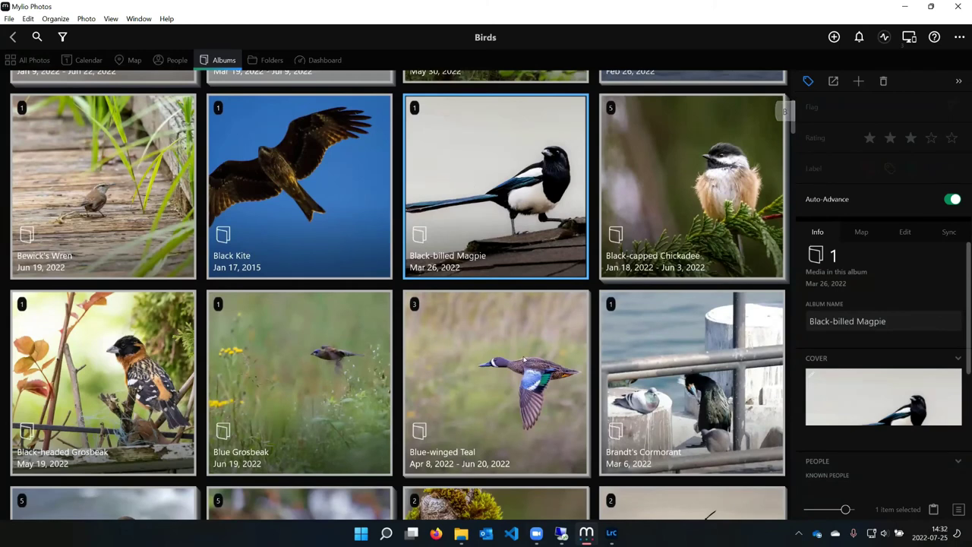
pyautogui.click(456, 426)
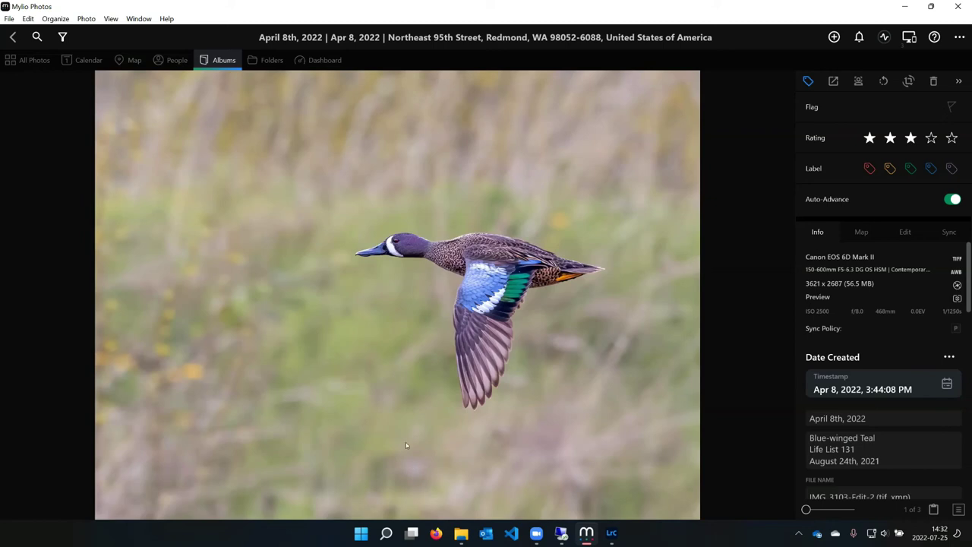
pyautogui.click(14, 37)
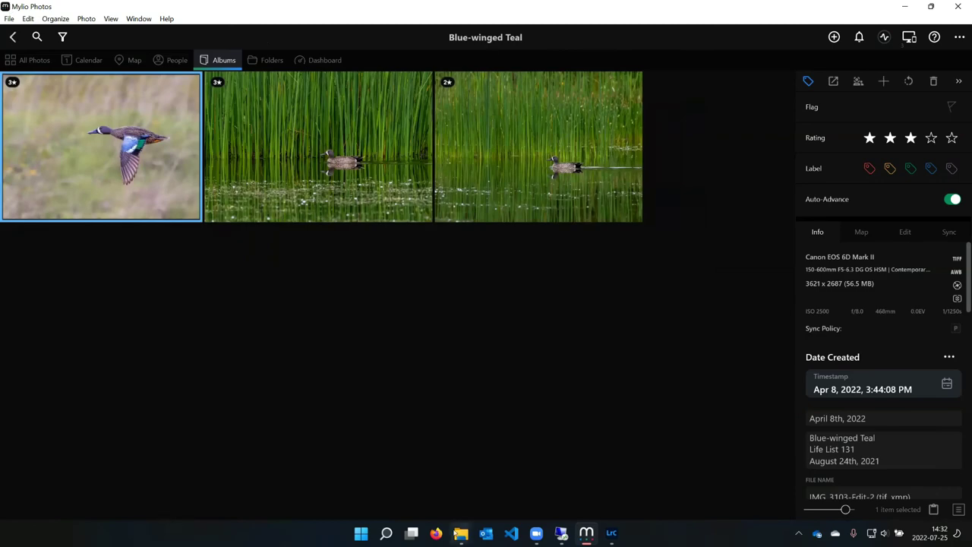
pyautogui.click(14, 37)
# Look through the bird species albums from Bewick's Wren down to Eastern Kingbird
pyautogui.scroll(-2, 444, 418)
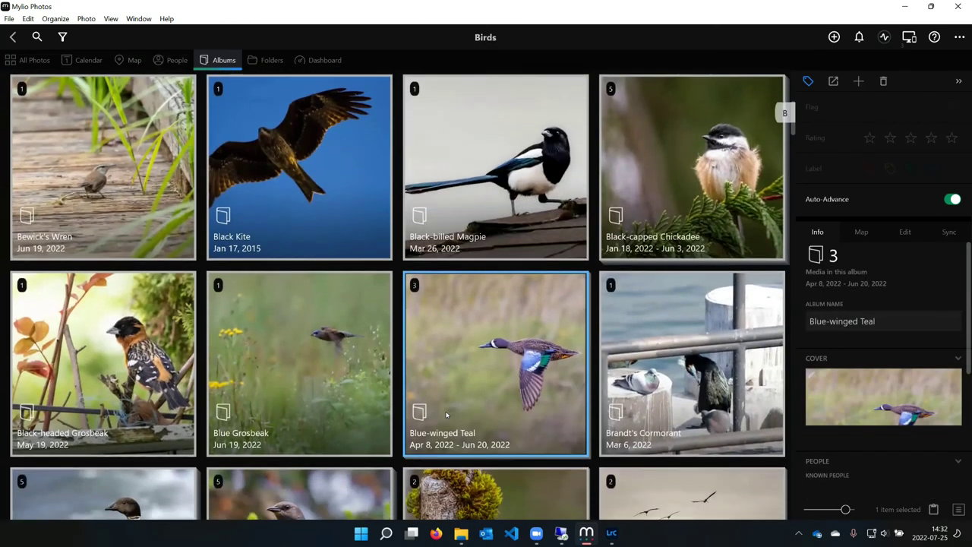
pyautogui.scroll(-3, 449, 410)
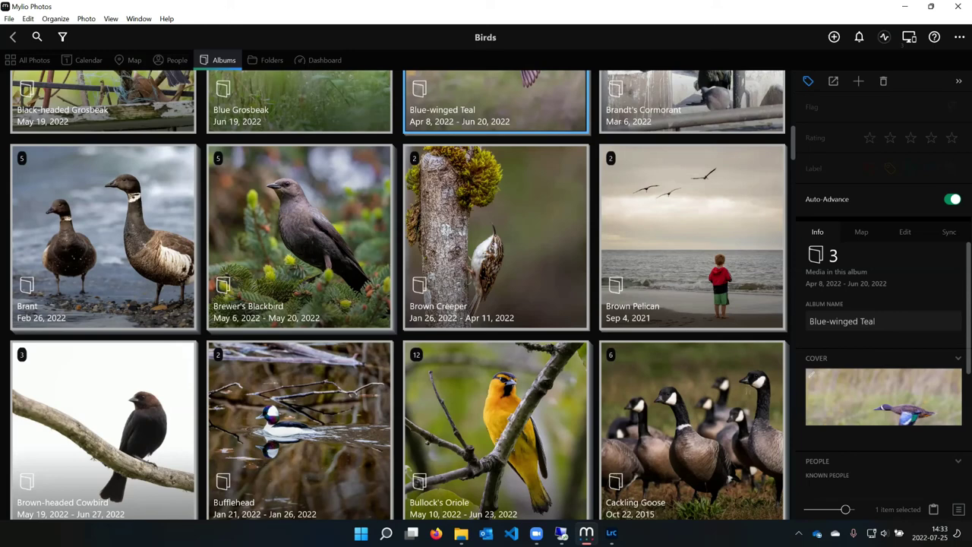
pyautogui.scroll(-2, 514, 394)
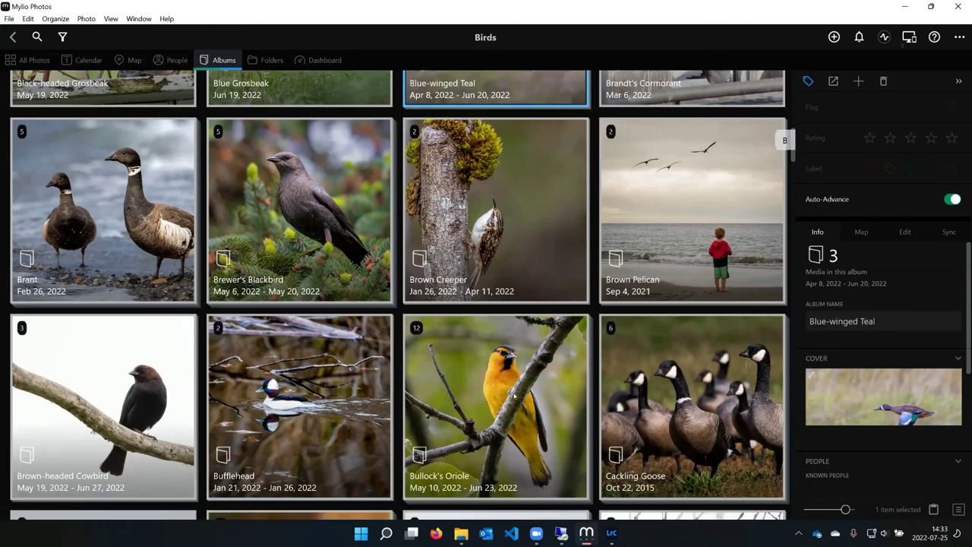
pyautogui.scroll(-2, 515, 394)
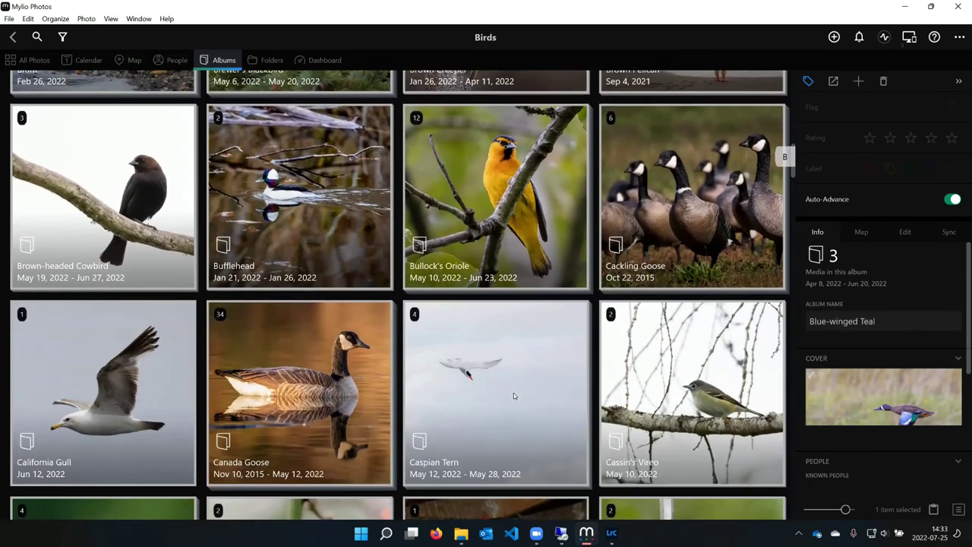
pyautogui.scroll(-3, 513, 395)
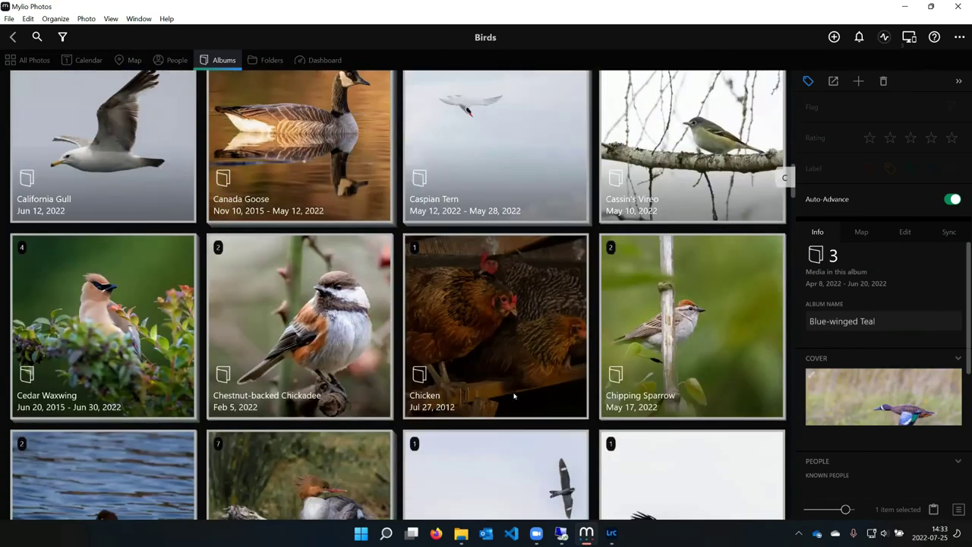
pyautogui.scroll(-4, 513, 395)
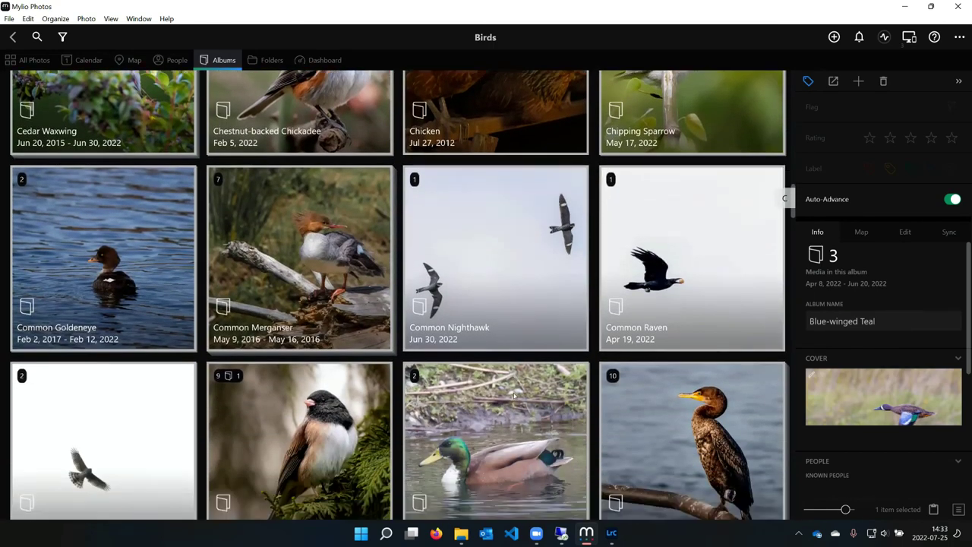
pyautogui.scroll(-3, 515, 395)
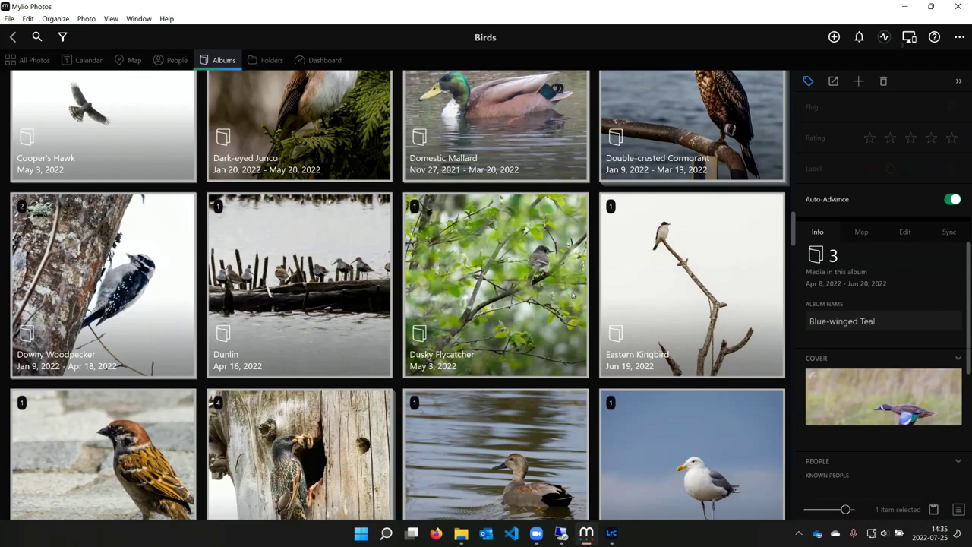
# Show the dialog for creating a new album within Birds, cancel it, and return to the first species albums
pyautogui.click(860, 96)
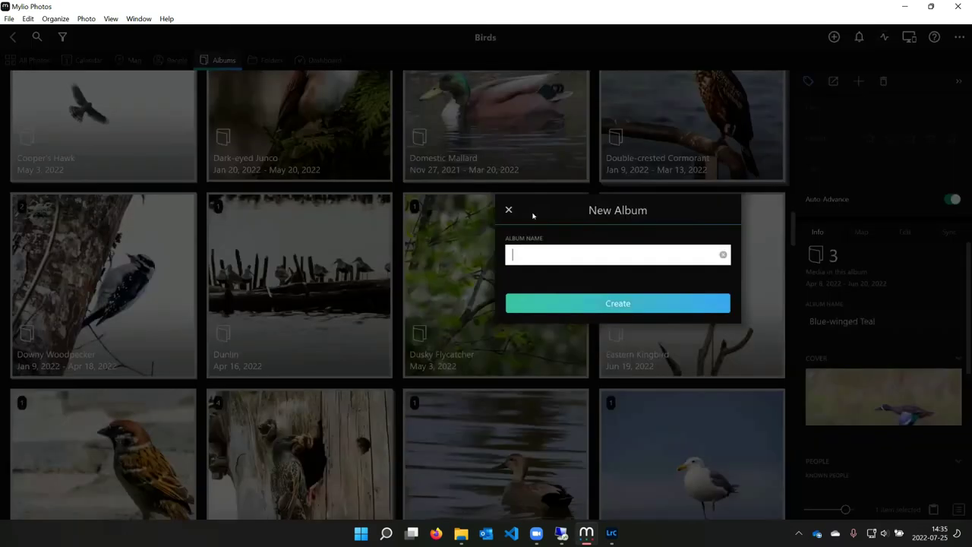
pyautogui.press('Escape')
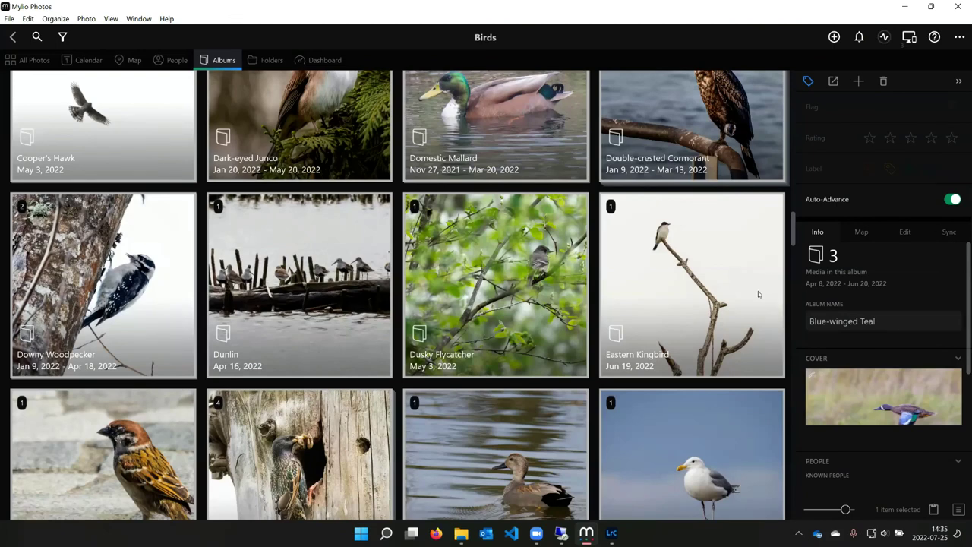
pyautogui.scroll(3, 555, 325)
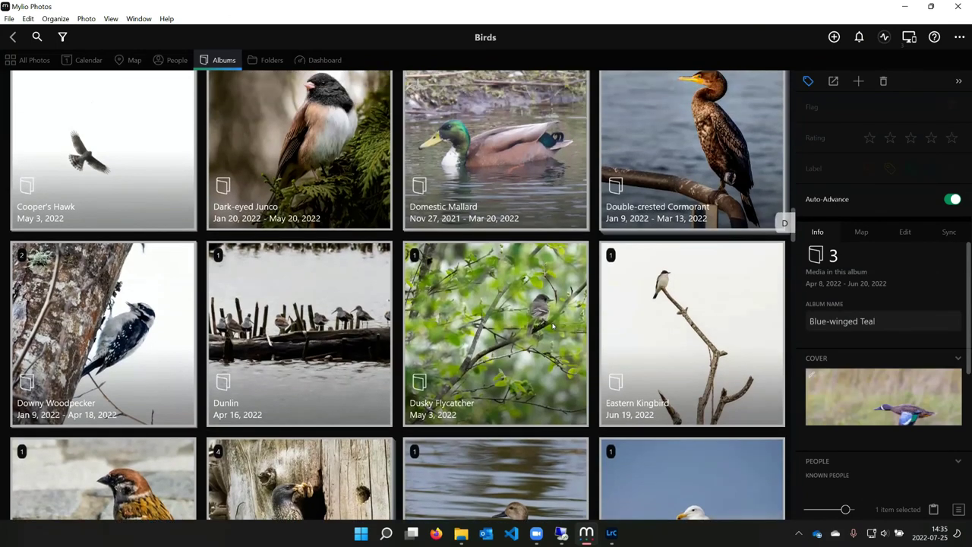
pyautogui.scroll(10, 553, 326)
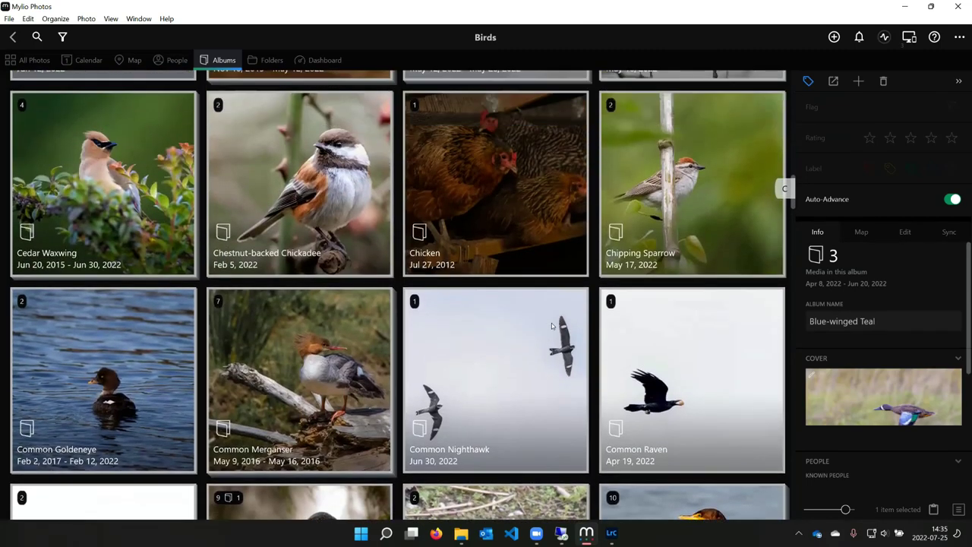
pyautogui.scroll(10, 551, 322)
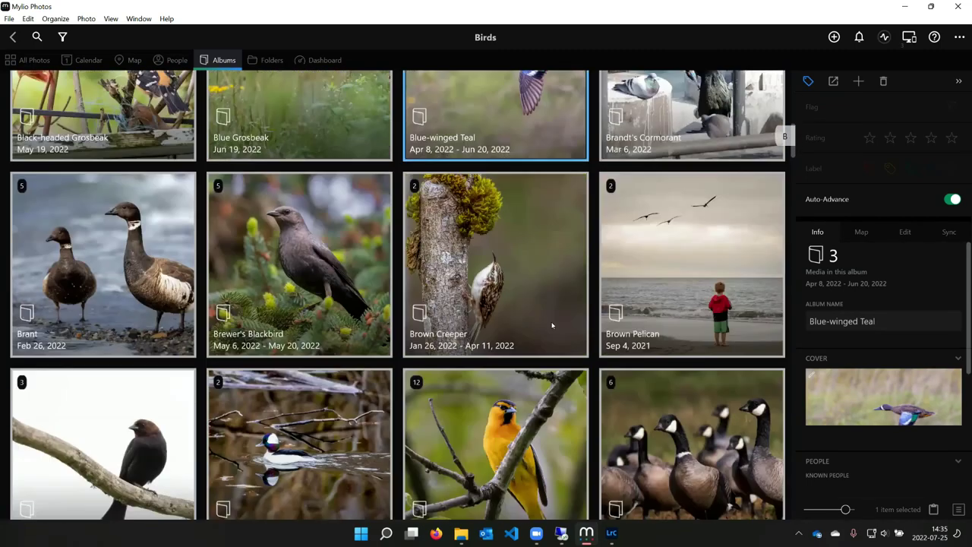
pyautogui.scroll(4, 552, 325)
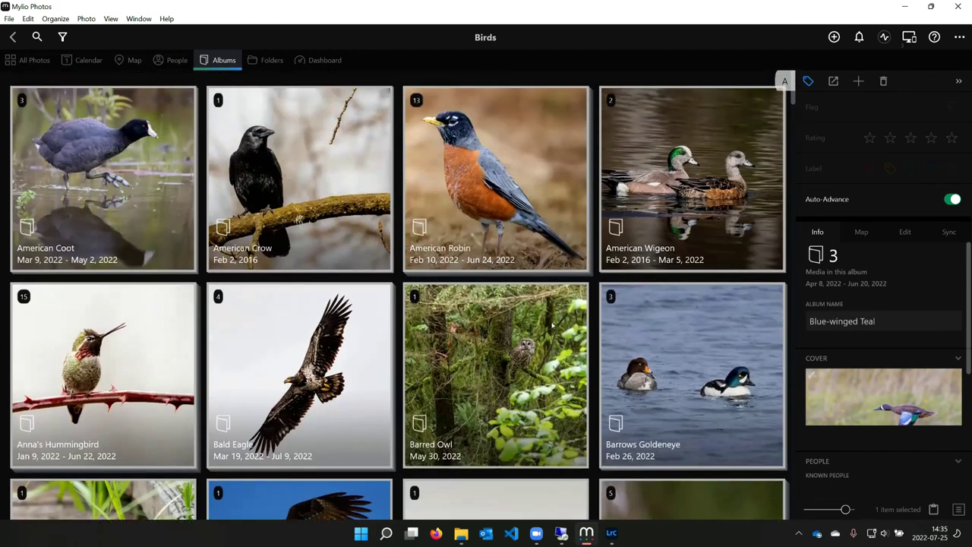